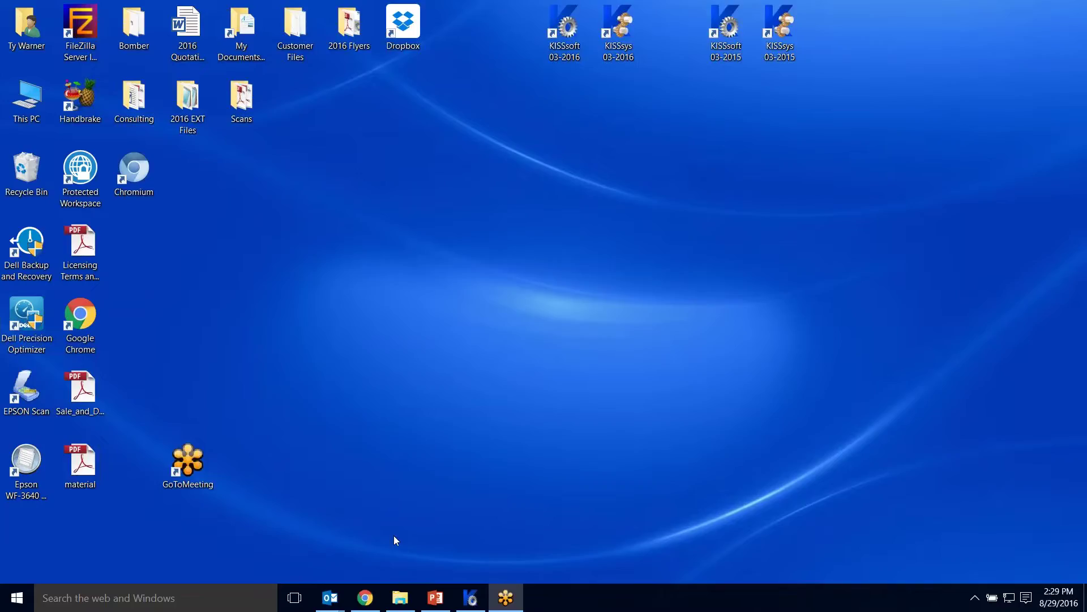
# Step: Restore the KISSsoft Example Shaft Construction window and select Rolling bearing 2
pyautogui.click(471, 598)
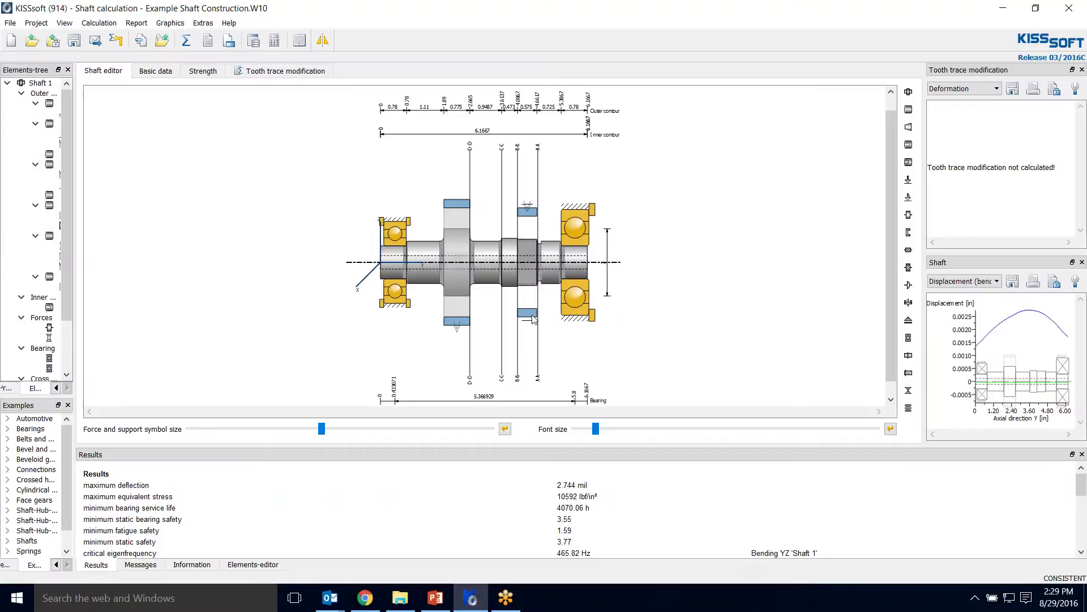
pyautogui.click(579, 236)
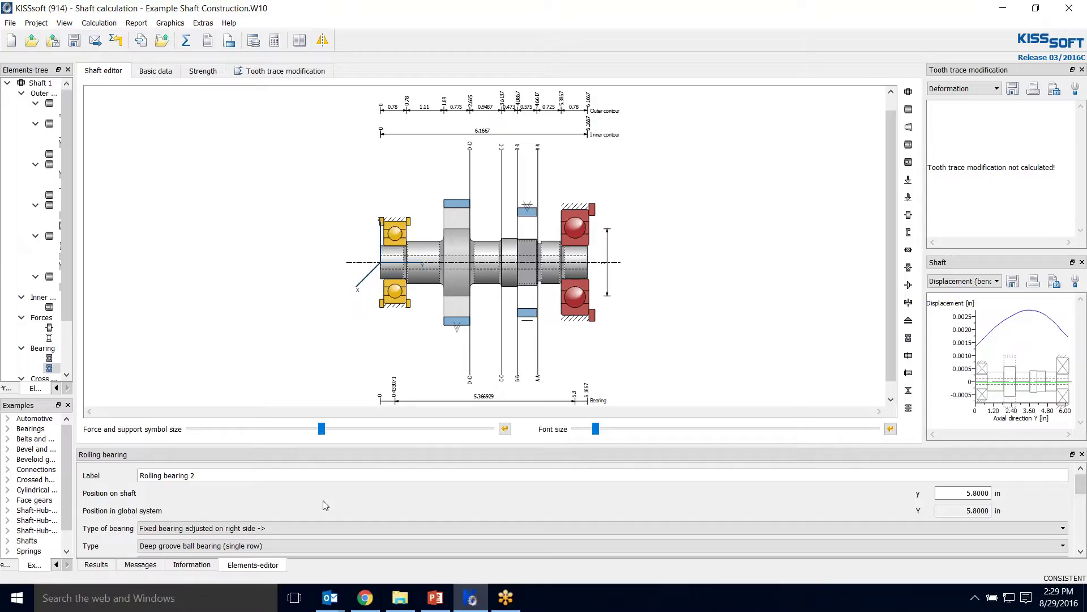
# Step: Change Rolling bearing 2 from the Koyo 6405 to the SKF *6205 deep groove ball bearing
pyautogui.scroll(-1, 317, 500)
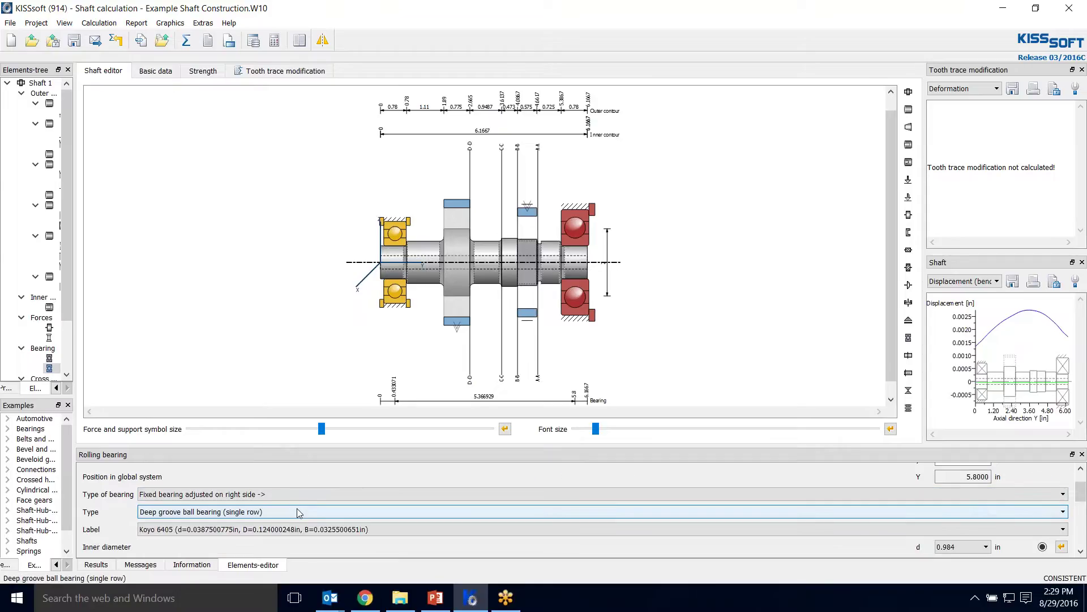
pyautogui.click(282, 529)
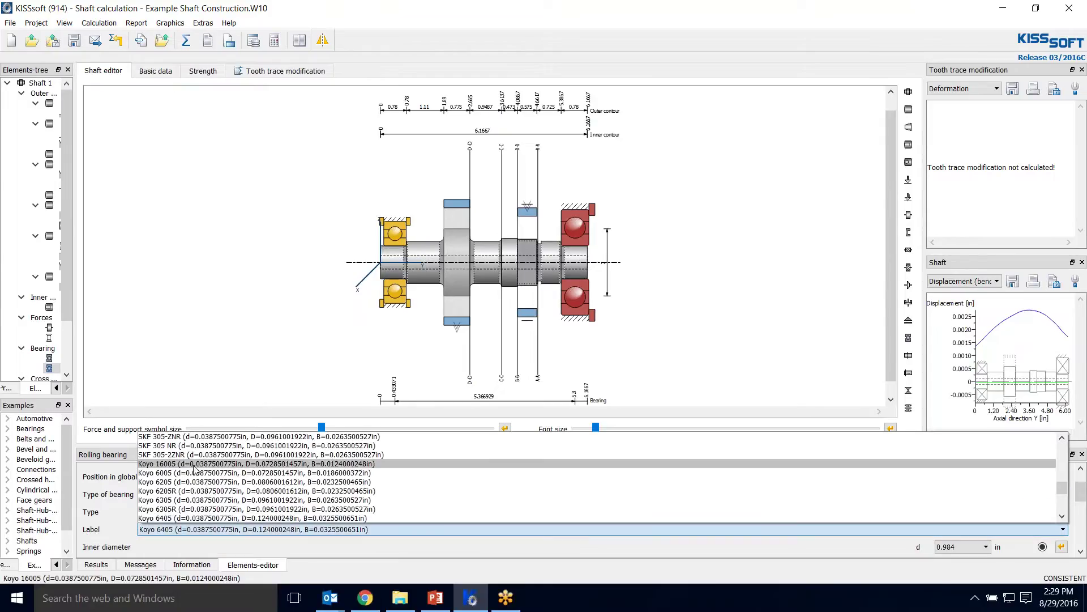
pyautogui.scroll(5, 198, 462)
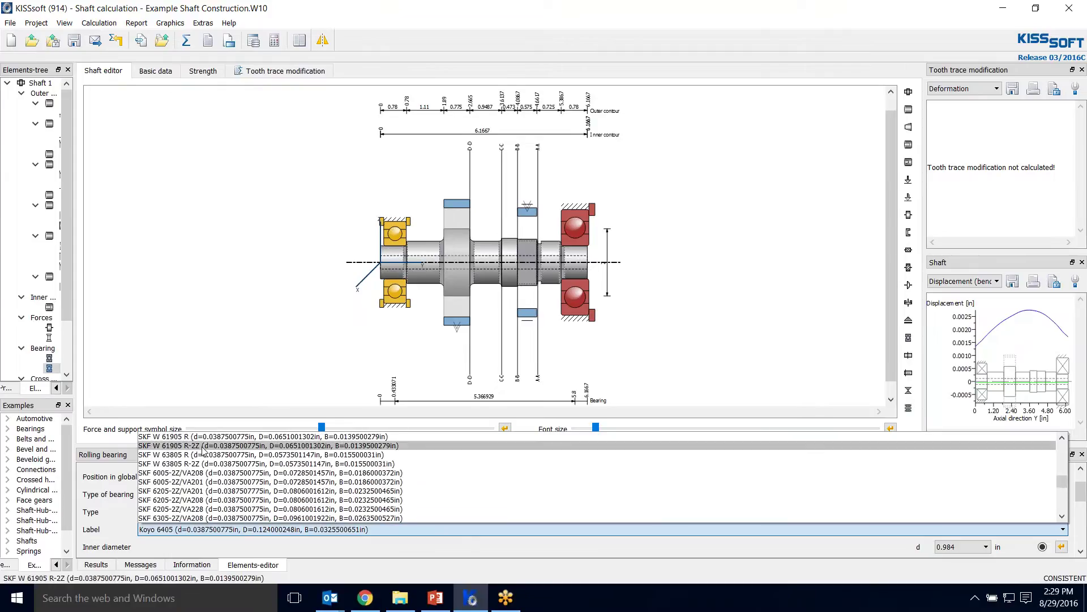
pyautogui.scroll(4, 215, 470)
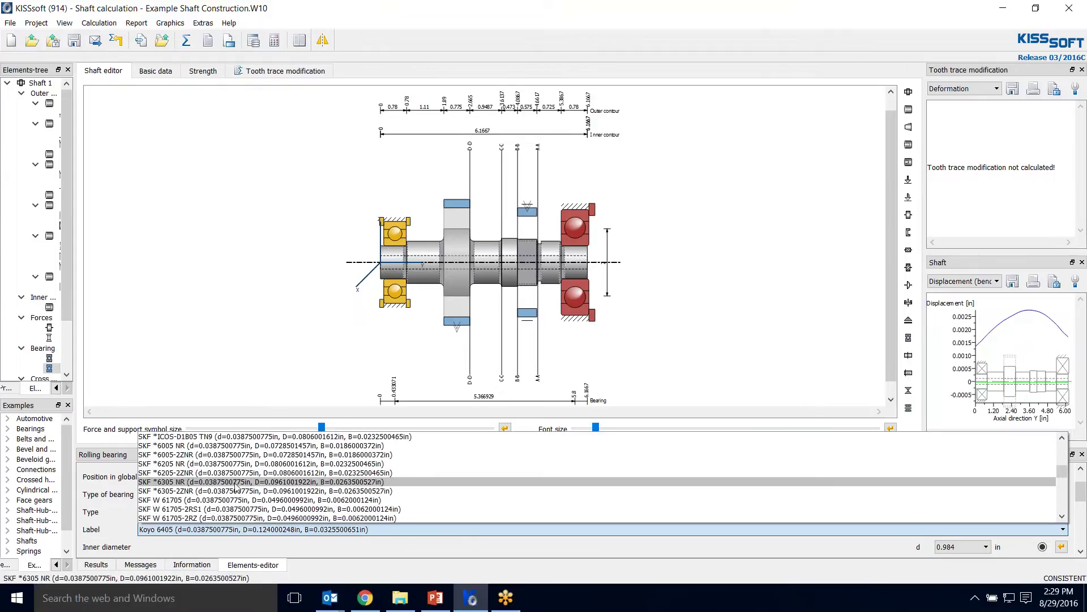
pyautogui.scroll(4, 226, 486)
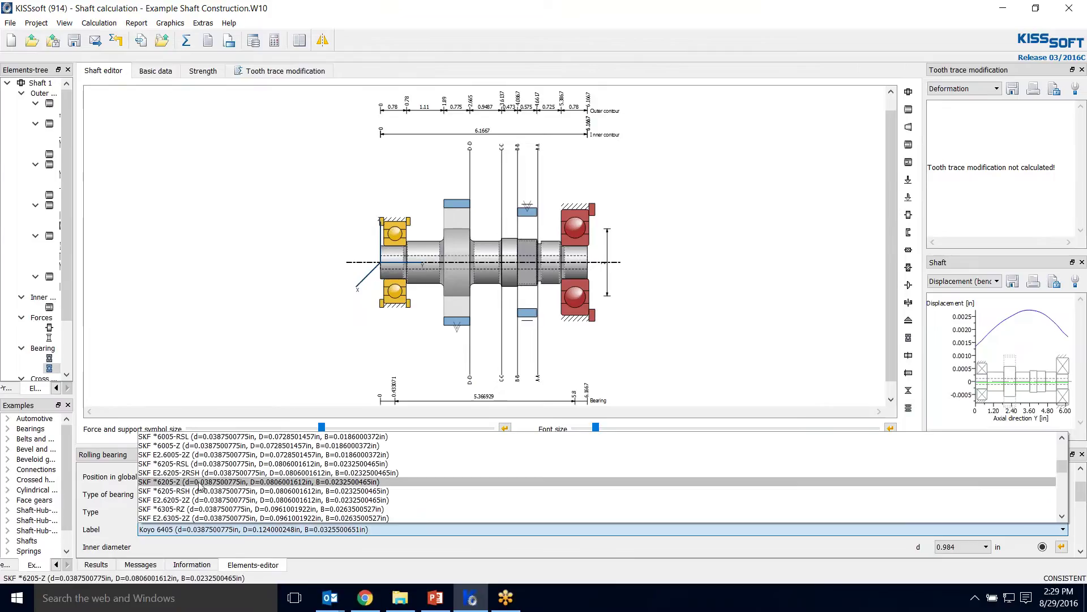
pyautogui.scroll(4, 200, 486)
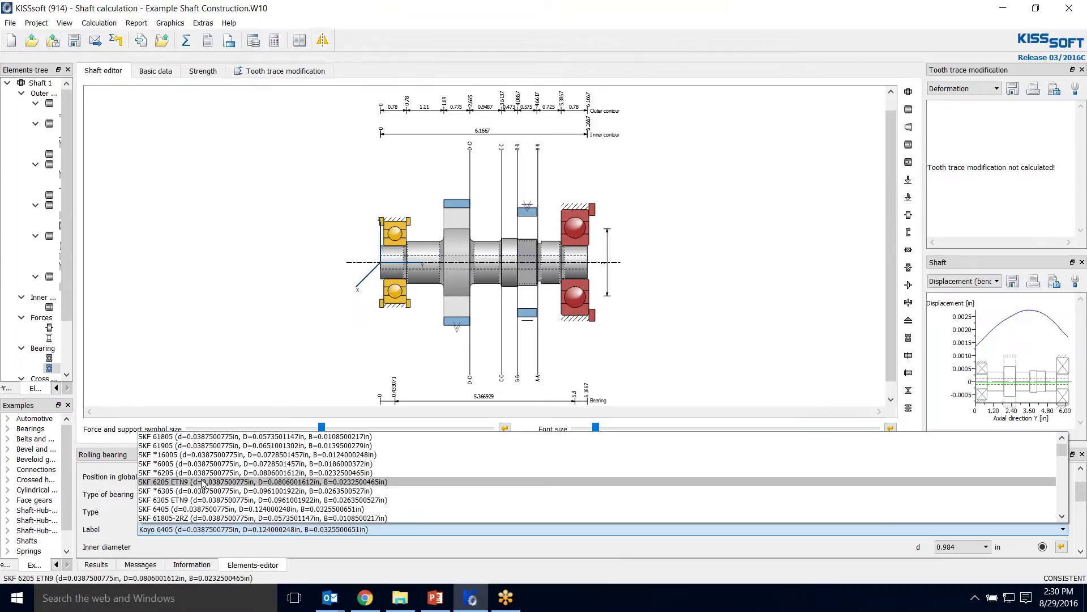
pyautogui.click(207, 491)
pyautogui.click(214, 496)
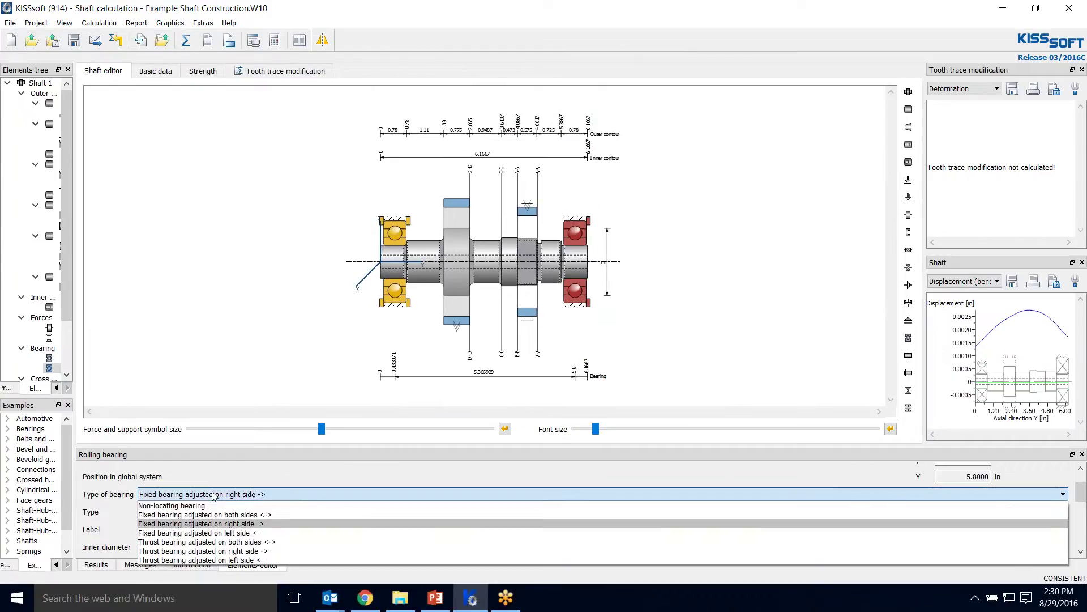
pyautogui.click(199, 512)
pyautogui.click(198, 513)
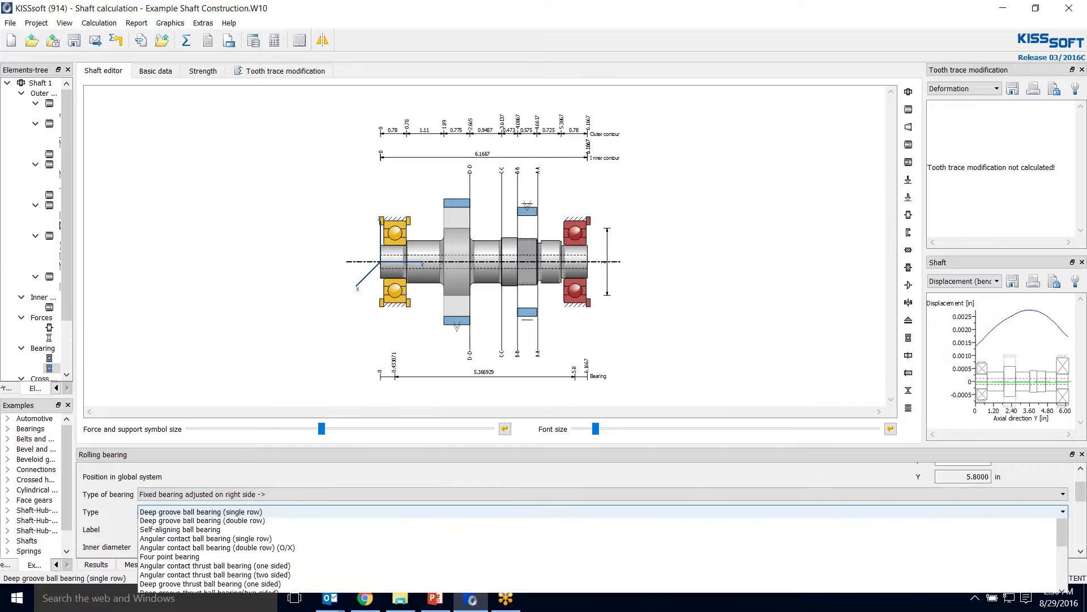
pyautogui.click(251, 531)
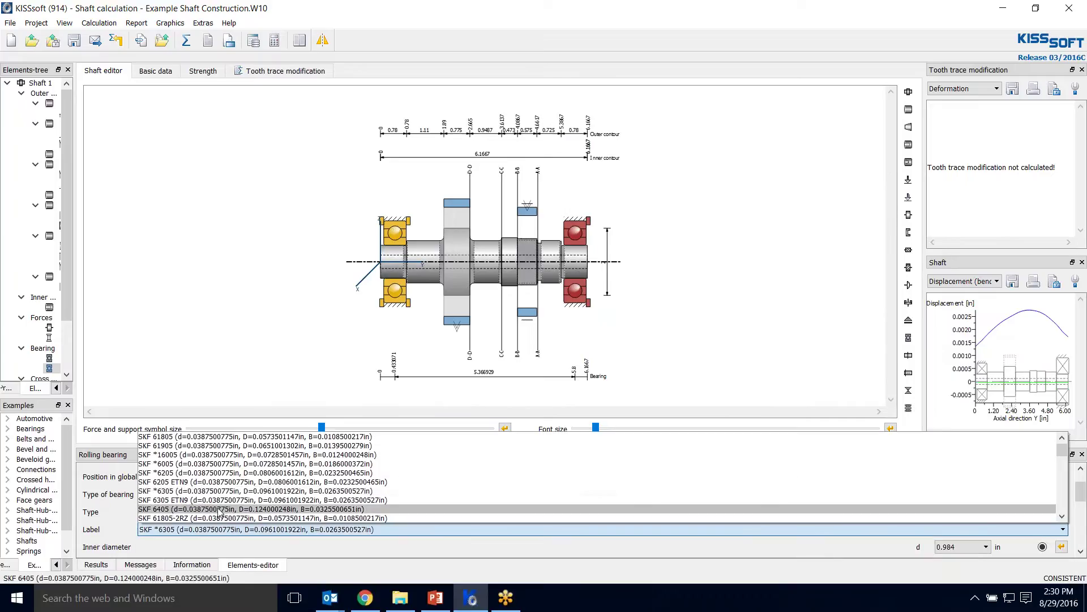
pyautogui.click(195, 473)
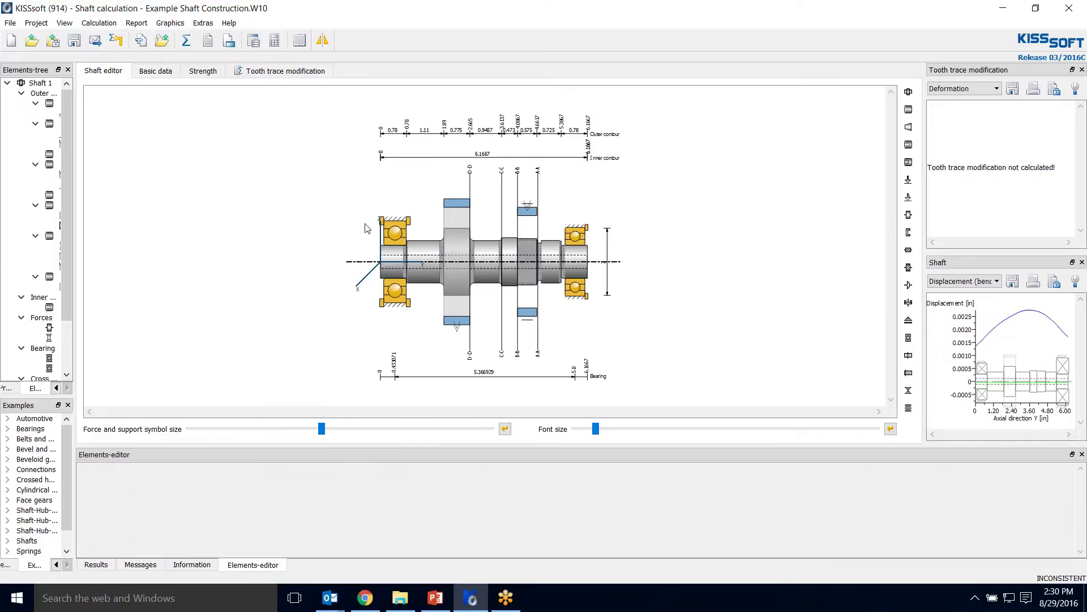
# Step: Select the left bearing and keep its single-row deep groove ball bearing type
pyautogui.click(386, 231)
pyautogui.click(229, 546)
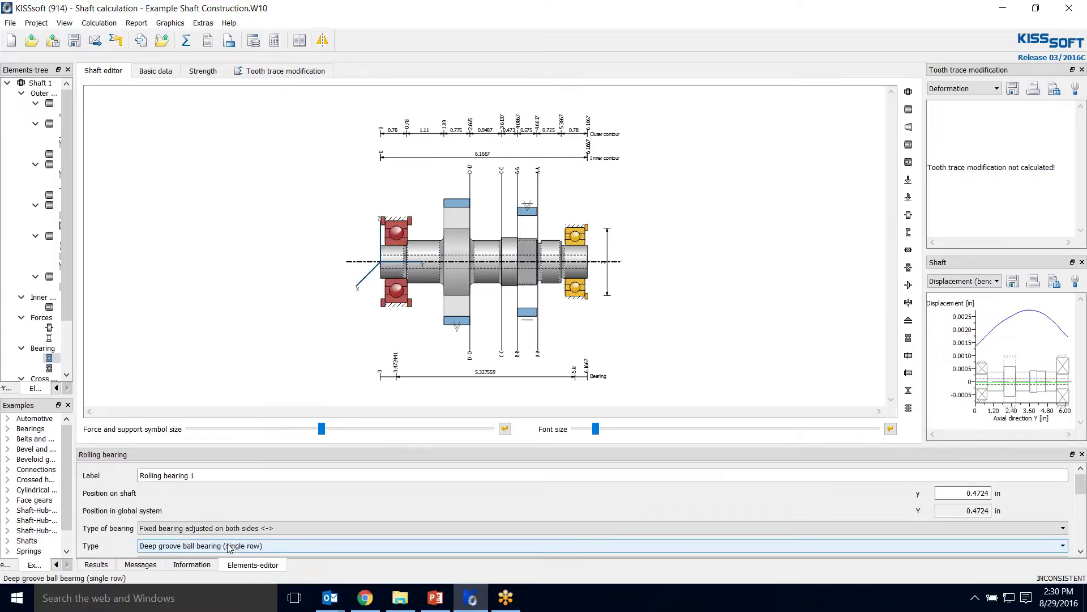
pyautogui.click(370, 432)
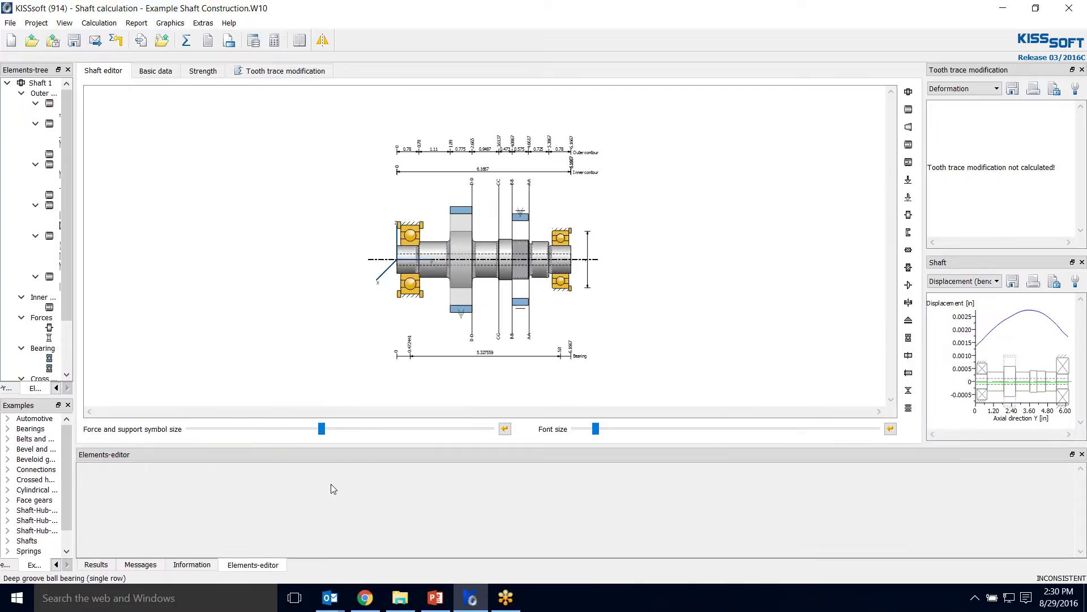
# Step: Enlarge the Elements-editor and set Rolling bearing 1 to SKF *6205
pyautogui.moveTo(437, 446); pyautogui.dragTo(435, 348)
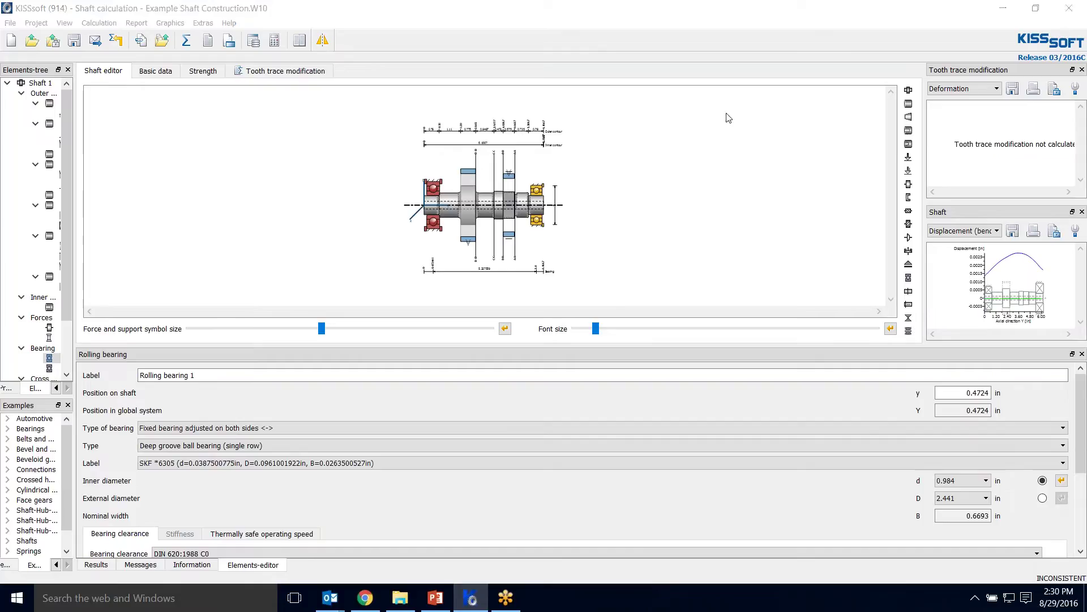
pyautogui.click(208, 464)
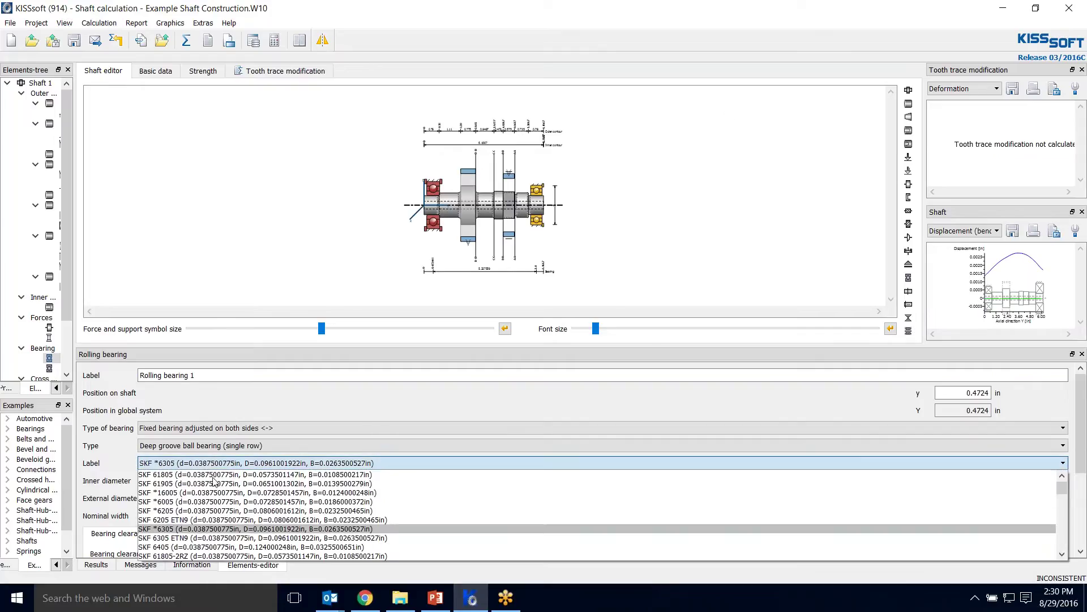
pyautogui.click(227, 511)
# Step: Check the right bearing's size and zoom the shaft view in and out
pyautogui.click(600, 230)
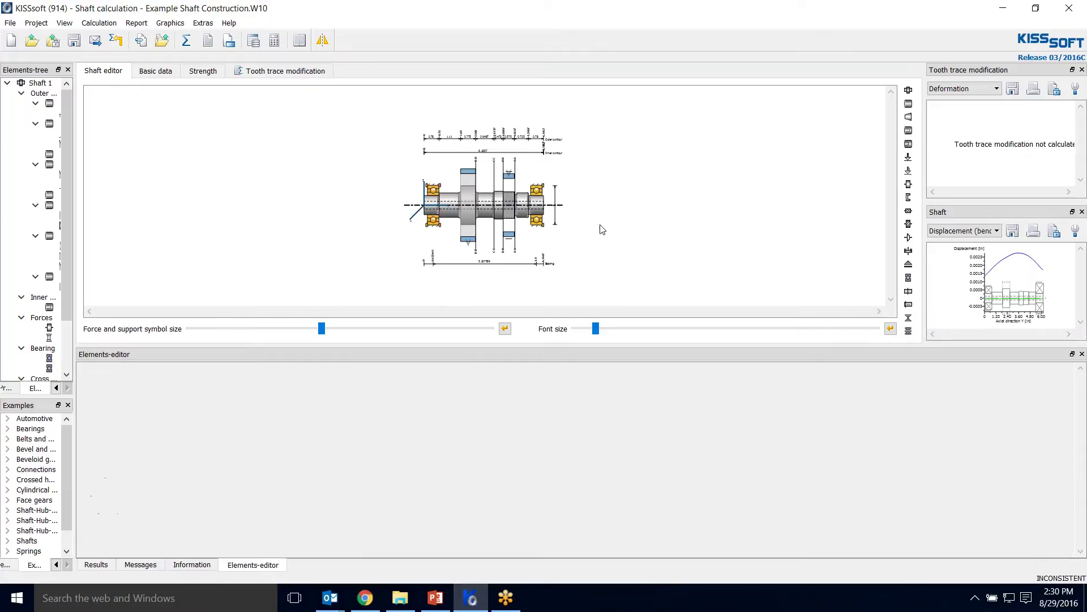
pyautogui.scroll(5, 464, 176)
pyautogui.click(773, 179)
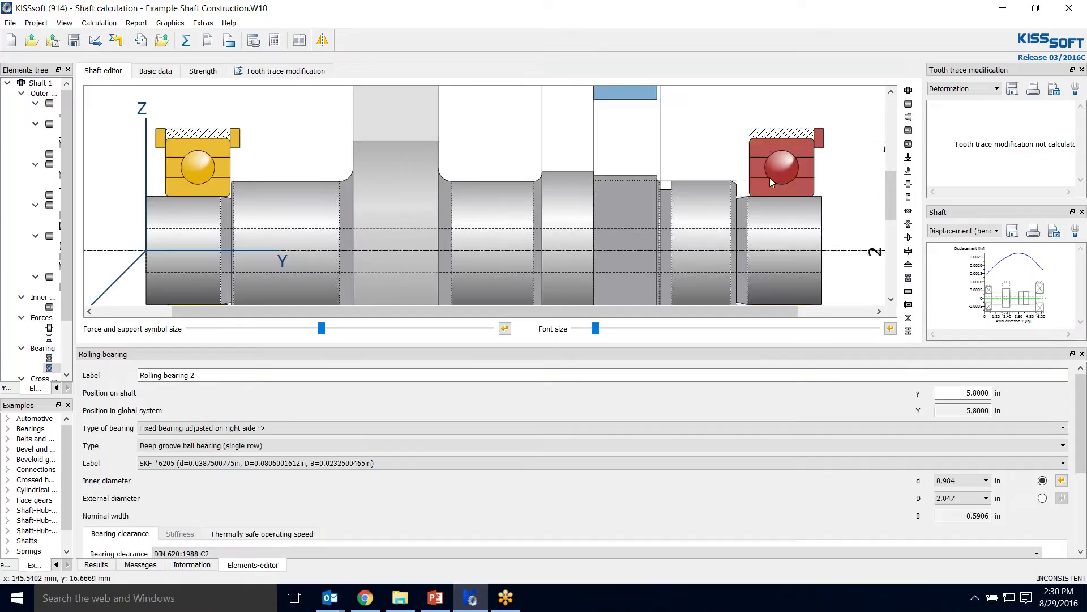
pyautogui.click(847, 203)
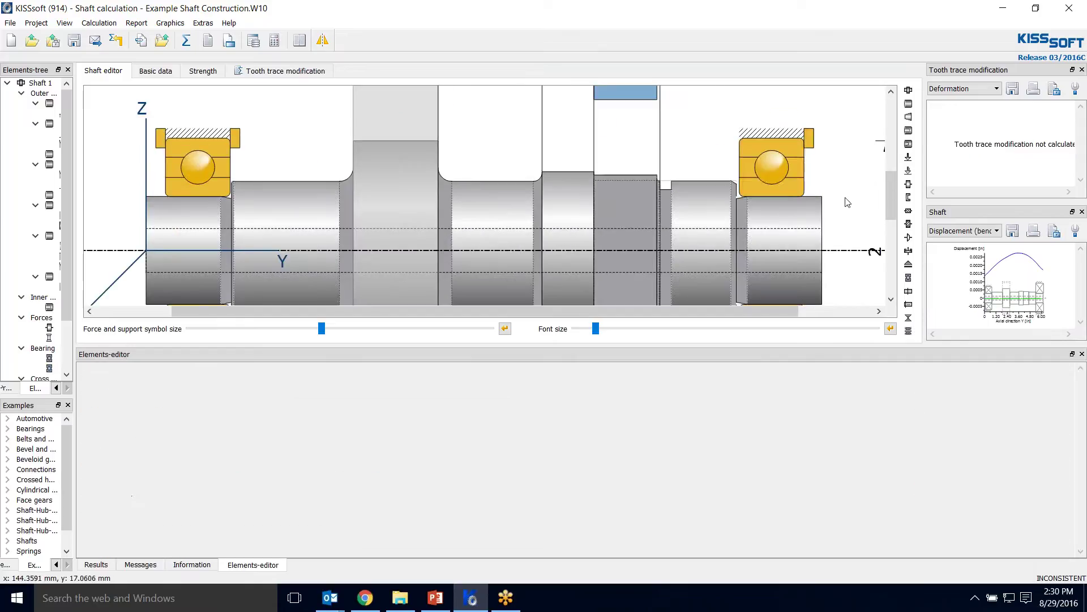
pyautogui.scroll(3, 783, 206)
pyautogui.scroll(-2, 762, 219)
pyautogui.scroll(-4, 762, 220)
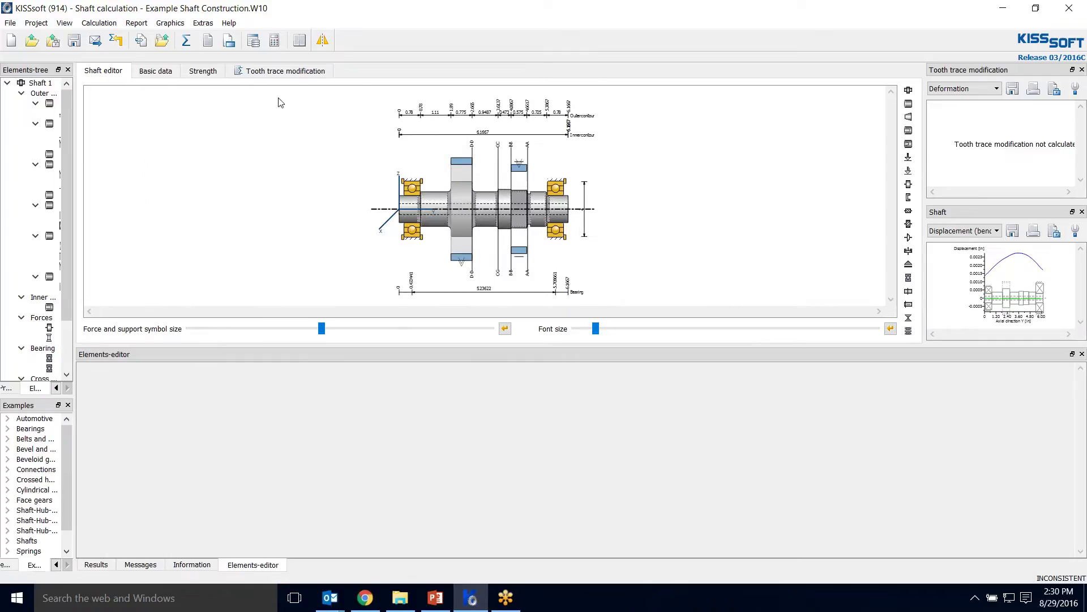
# Step: Recalculate the shaft, dismiss the three warnings, and widen the Elements-tree panel
pyautogui.click(186, 41)
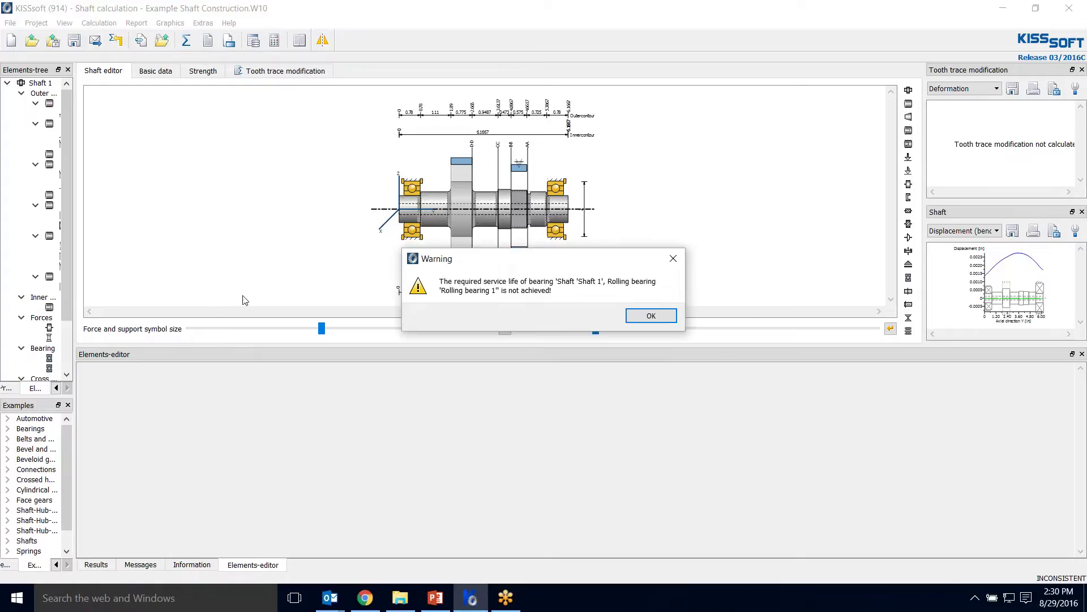
pyautogui.click(648, 316)
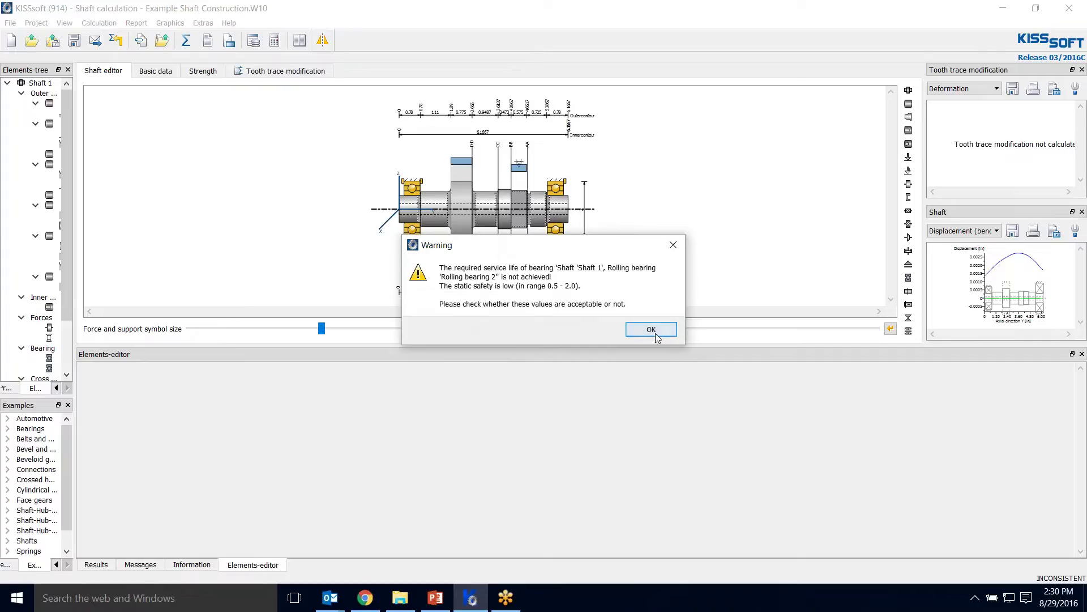
pyautogui.click(651, 329)
pyautogui.click(613, 325)
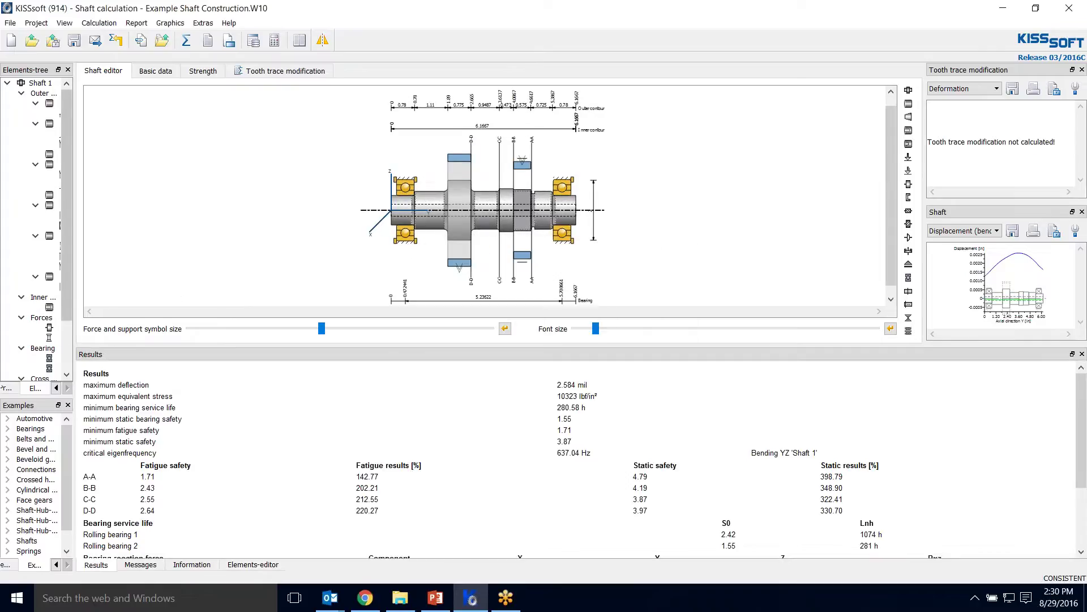
pyautogui.moveTo(74, 333); pyautogui.dragTo(197, 333)
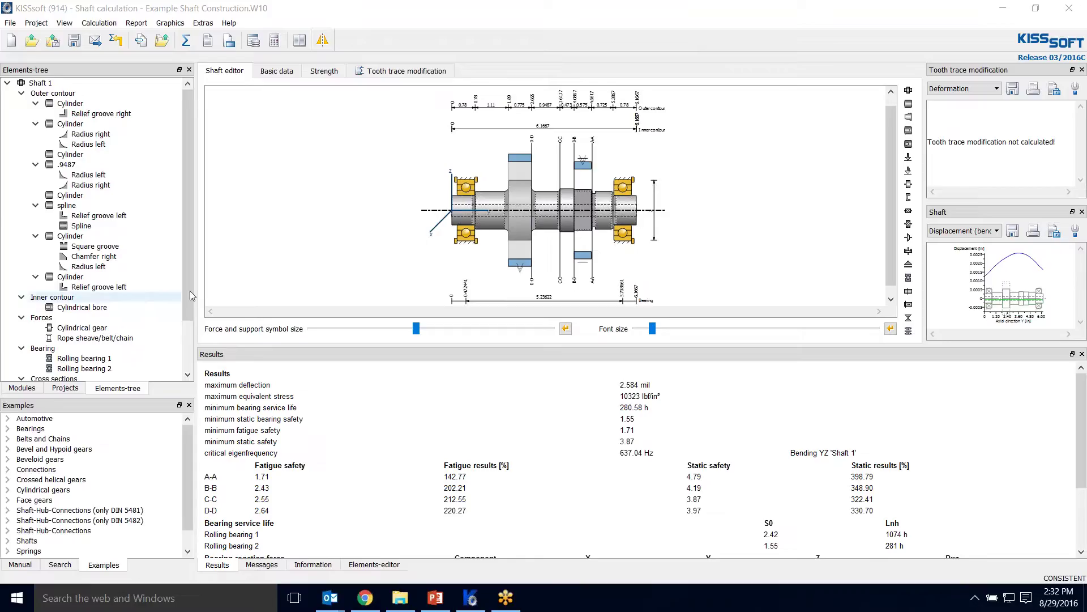
pyautogui.moveTo(189, 287); pyautogui.dragTo(187, 347)
# Step: Delete the existing cross sections A-A to D-D
pyautogui.click(72, 329)
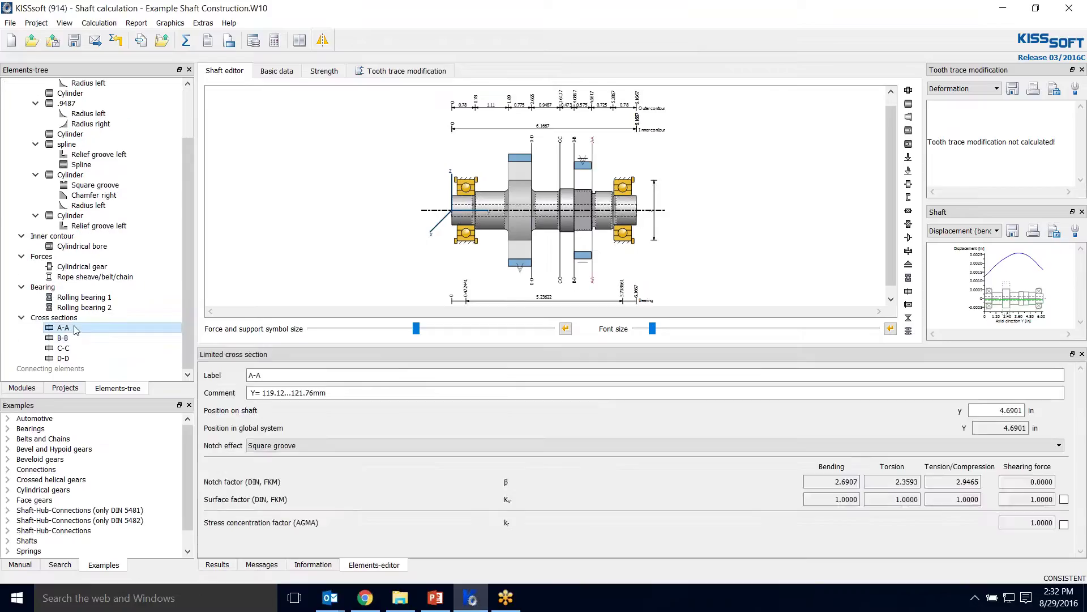
pyautogui.press('Delete')
pyautogui.press('Delete')
pyautogui.click(64, 348)
pyautogui.press('Delete')
pyautogui.press('Delete')
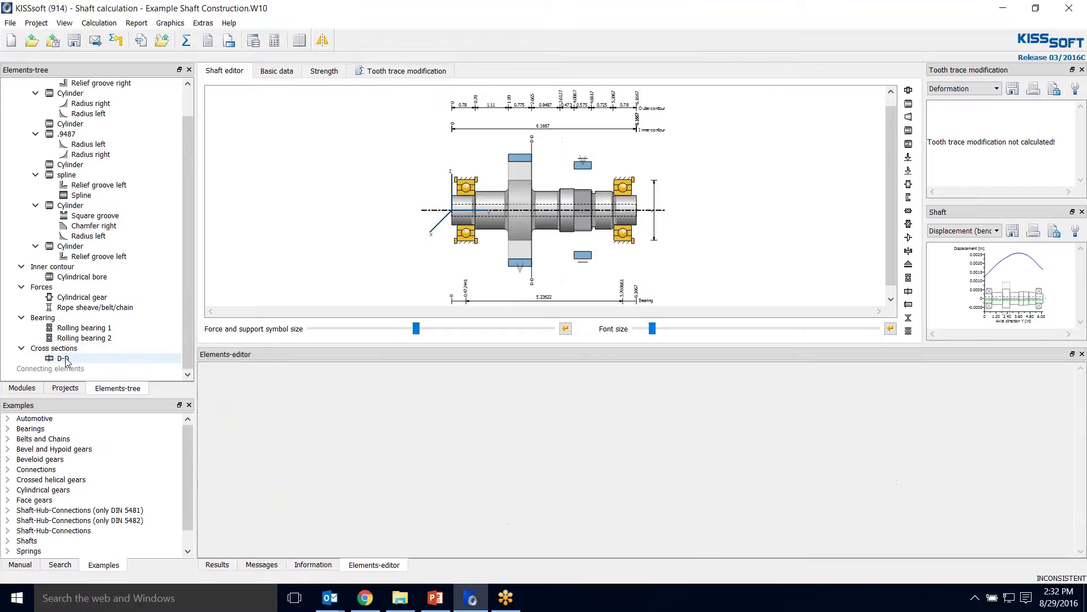
# Step: Set critical cross sections automatically on the Cross sections group
pyautogui.click(67, 360)
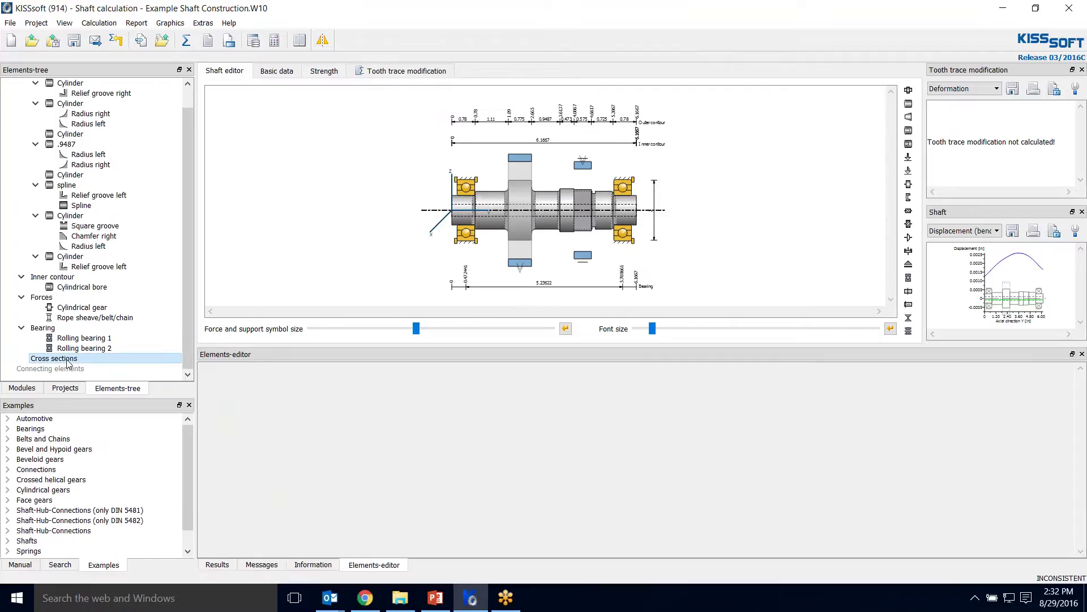
pyautogui.rightClick(71, 360)
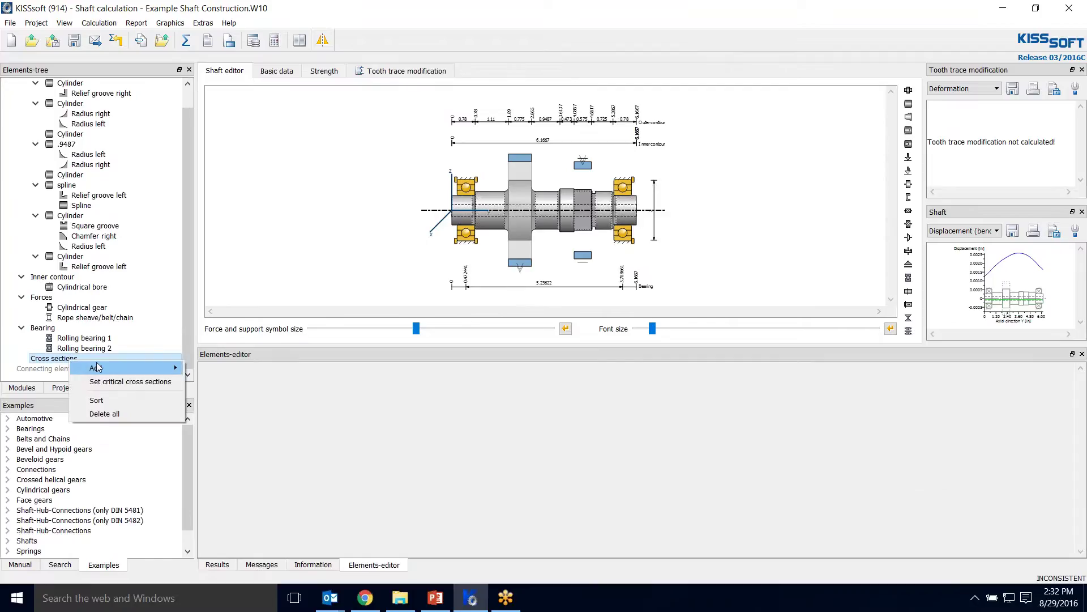
pyautogui.click(130, 383)
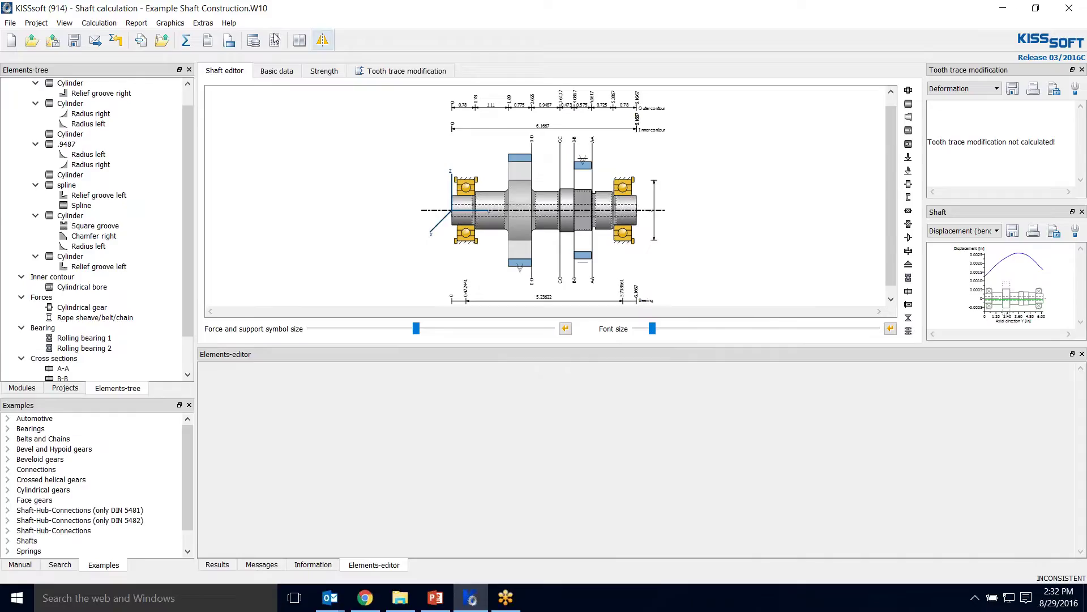
# Step: Recalculate with the new cross sections, dismiss the bearing-life and notch-factor warnings, and review results
pyautogui.click(188, 41)
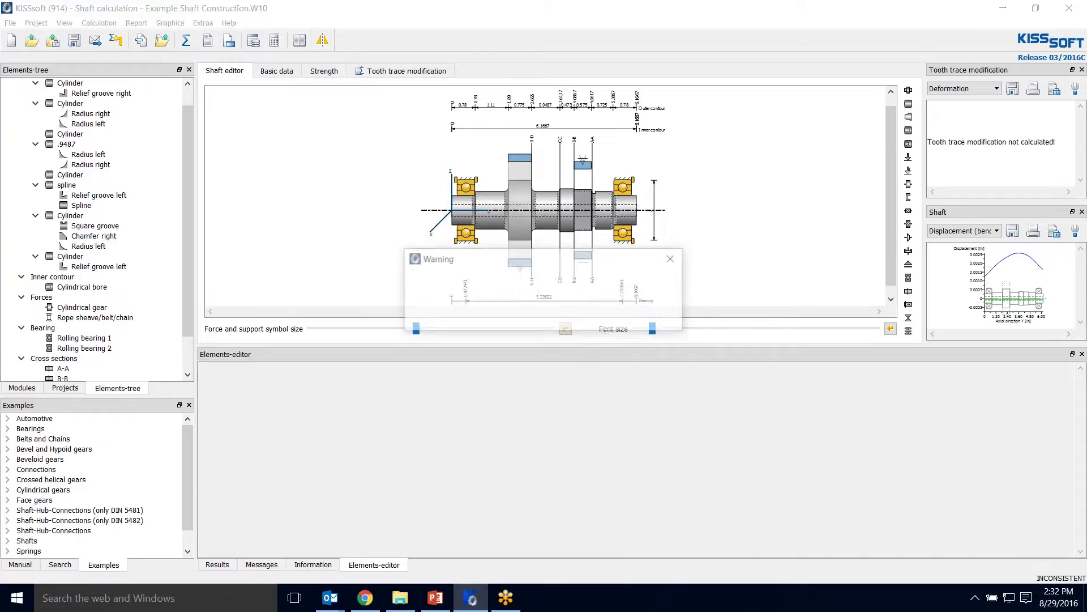
pyautogui.click(633, 314)
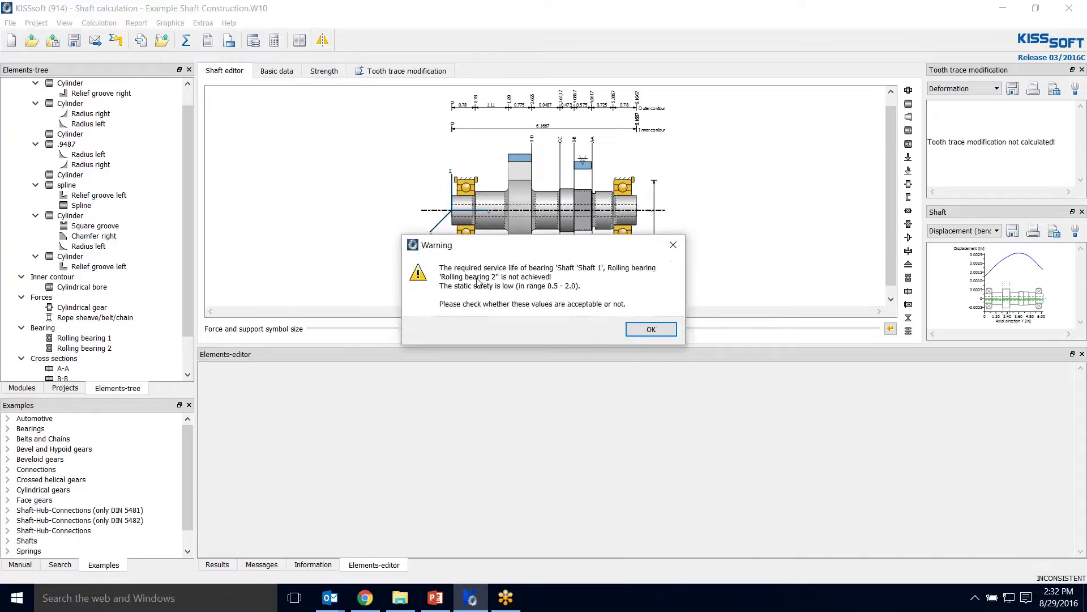
pyautogui.click(644, 330)
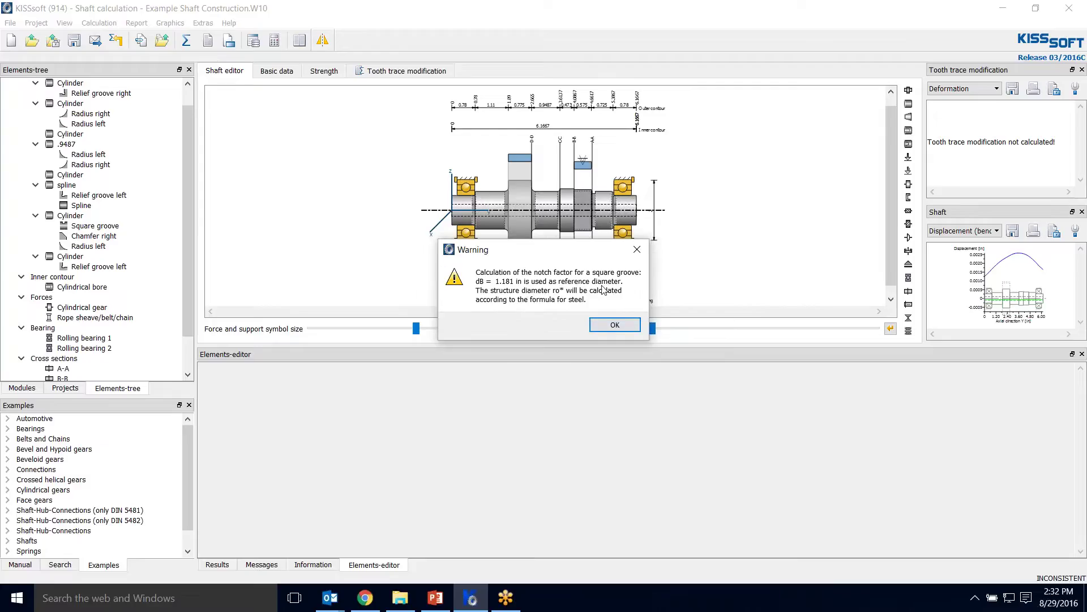
pyautogui.click(614, 324)
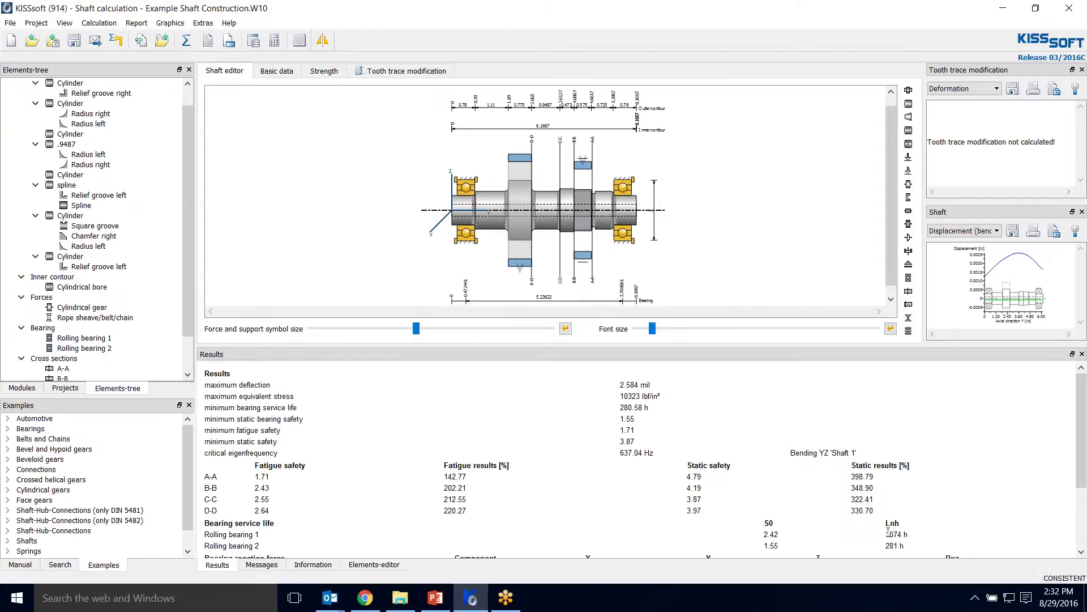
pyautogui.scroll(-3, 900, 490)
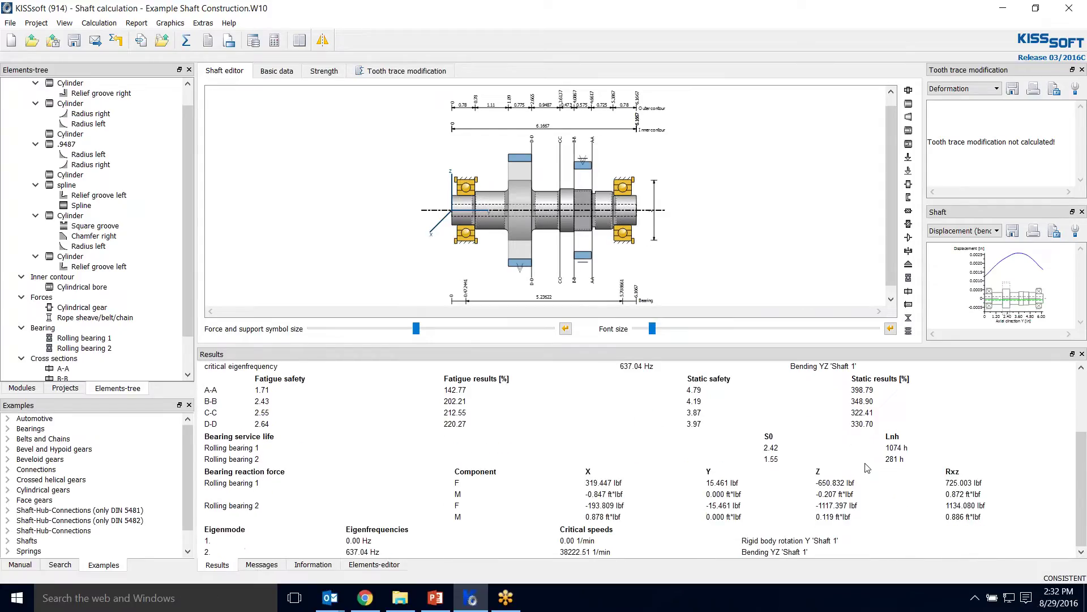
# Step: Open Report > Open... and cancel without loading a saved report
pyautogui.click(139, 24)
pyautogui.click(147, 50)
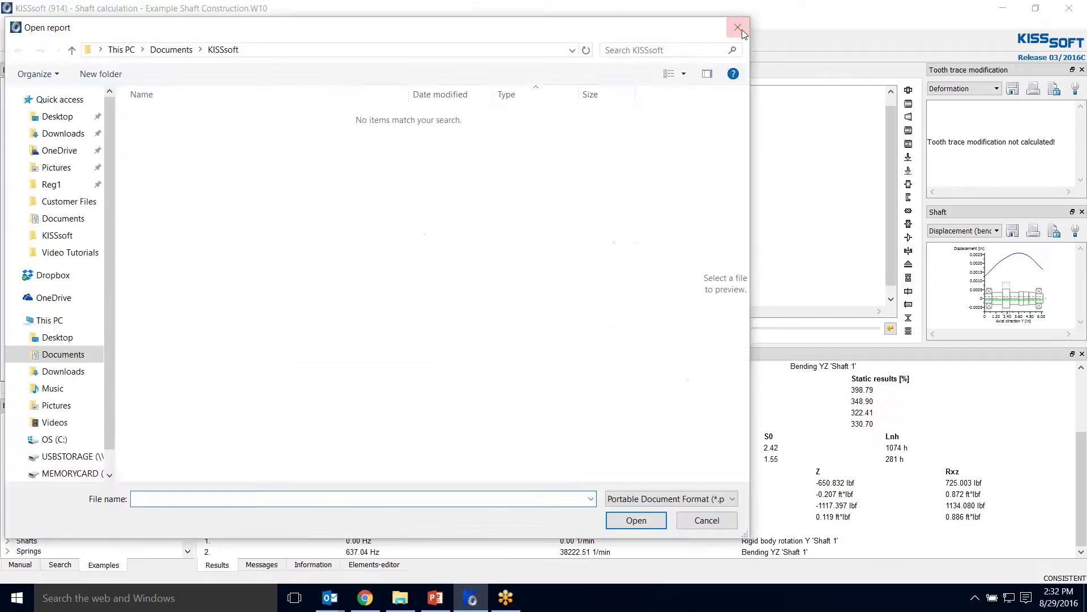
pyautogui.press('Escape')
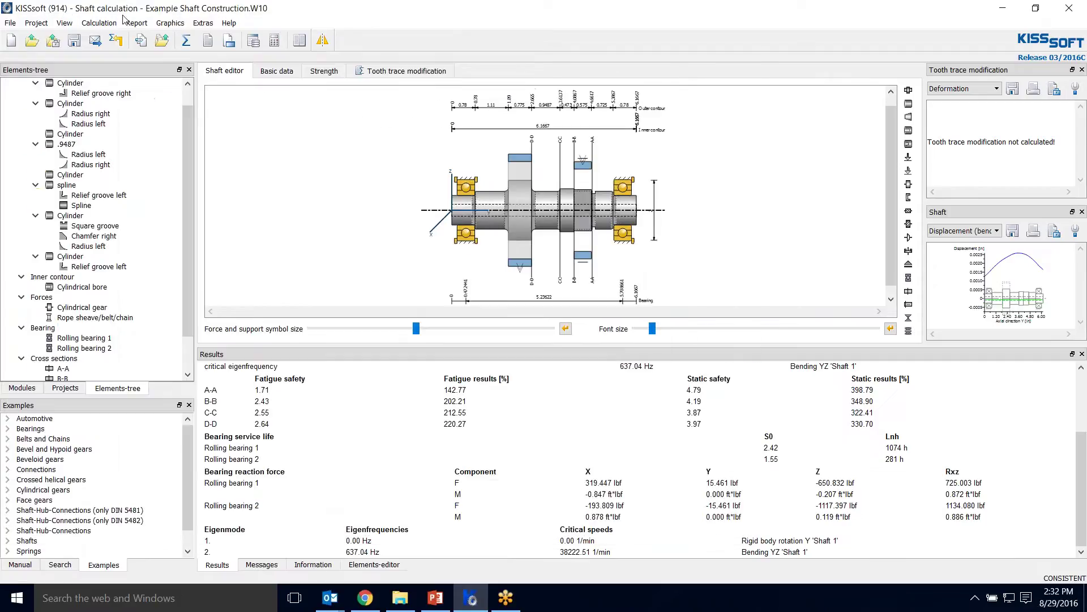
# Step: Generate the W010.rtf report and scroll to bearing damage (B1 232.80%, B2 891.02%)
pyautogui.click(207, 42)
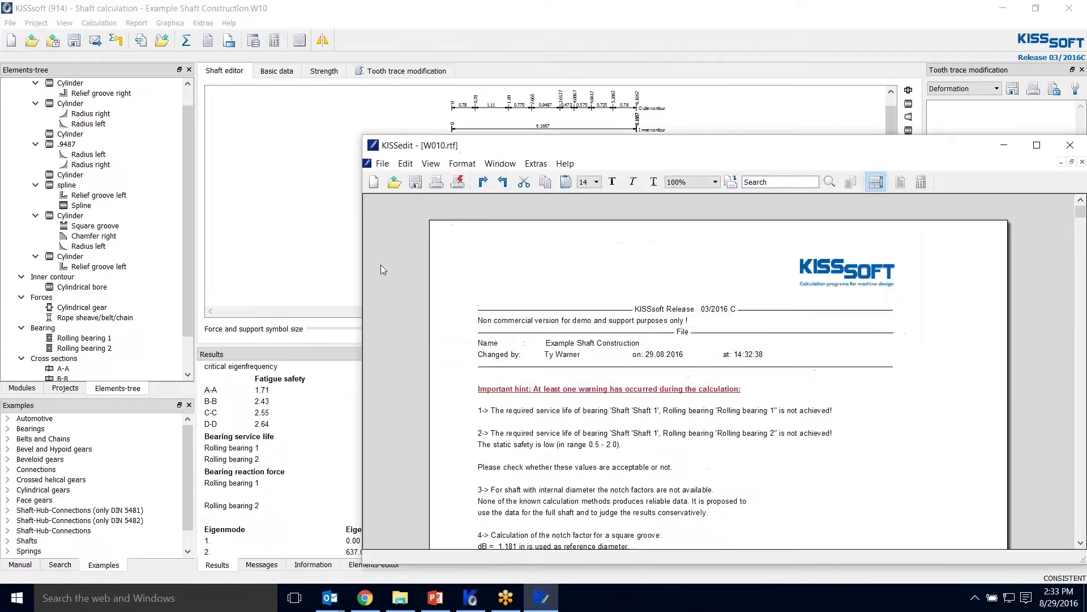
pyautogui.scroll(-5, 721, 419)
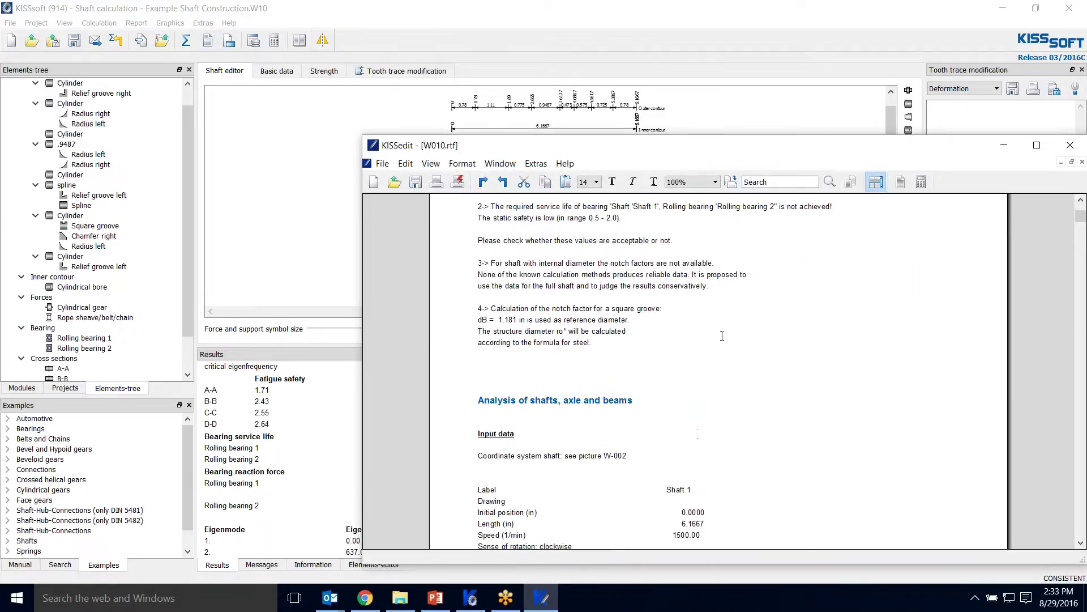
pyautogui.scroll(-4, 726, 340)
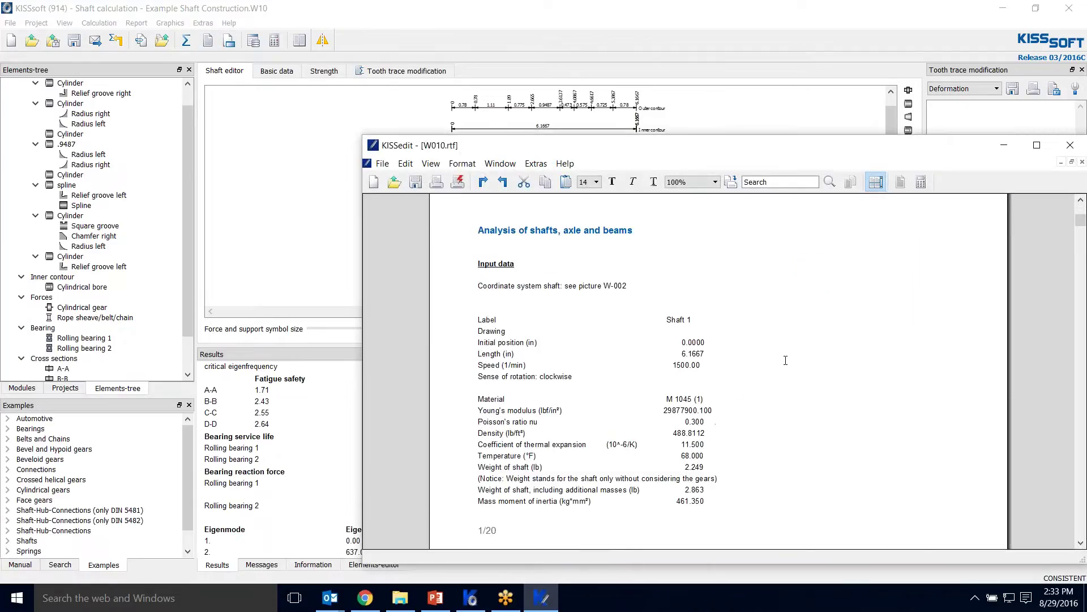
pyautogui.scroll(-4, 730, 371)
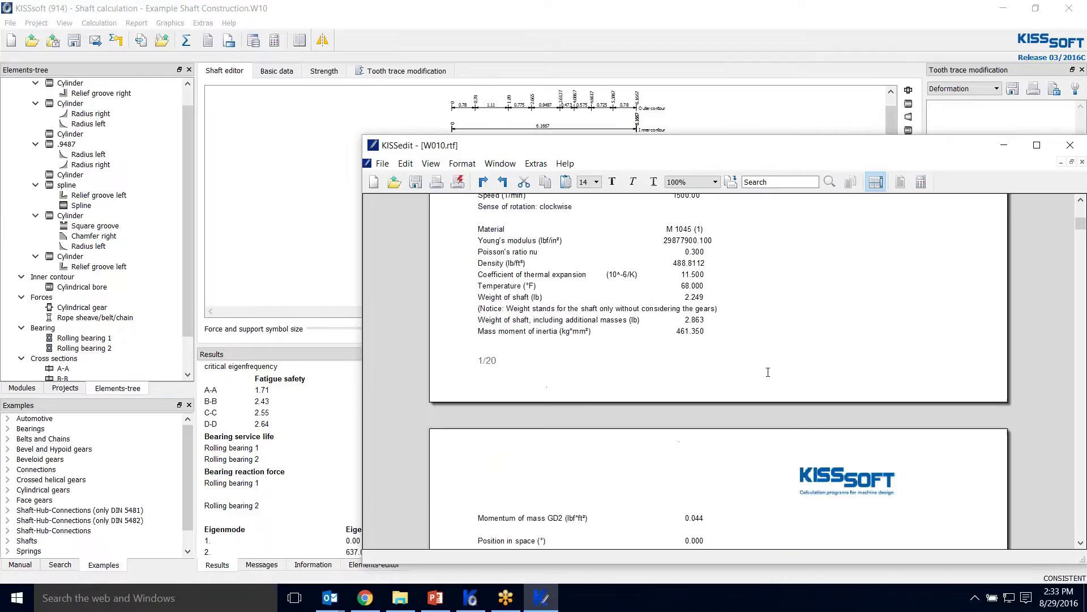
pyautogui.scroll(3, 612, 254)
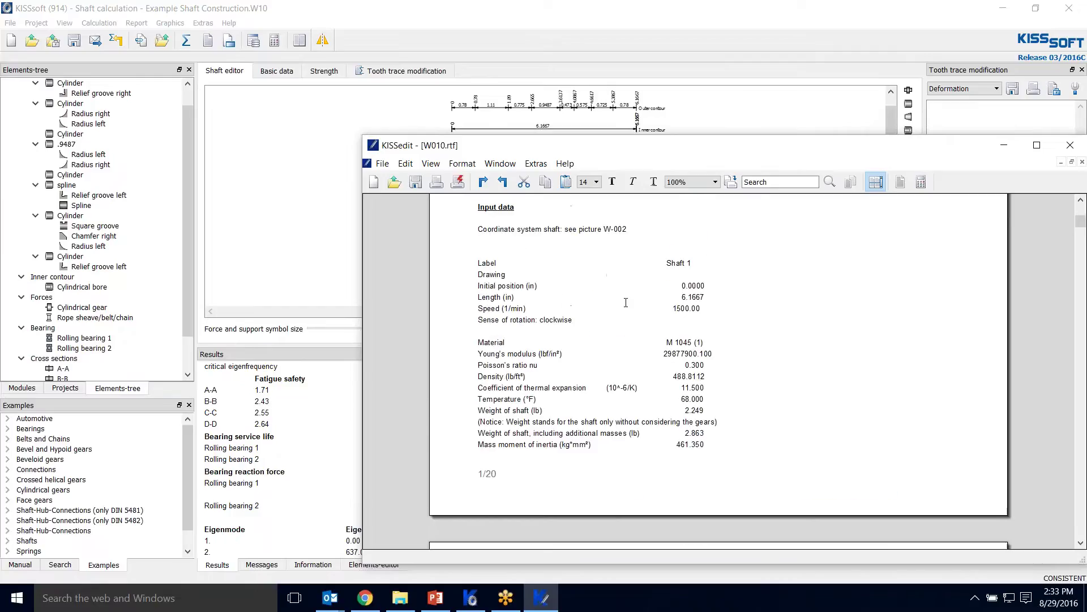
pyautogui.scroll(-12, 881, 393)
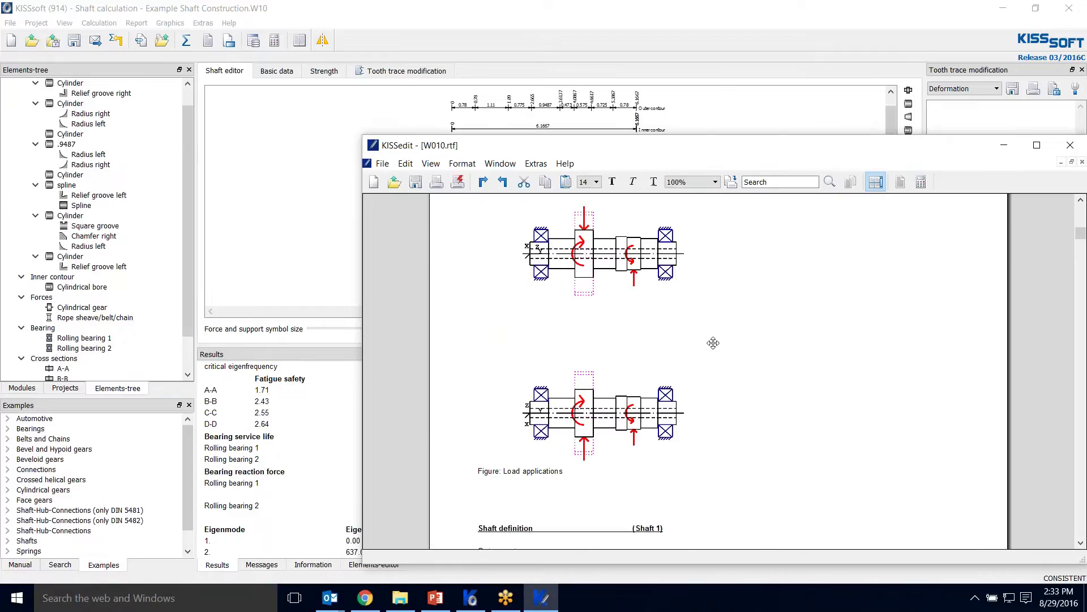
pyautogui.scroll(-10, 719, 351)
pyautogui.scroll(-15, 709, 369)
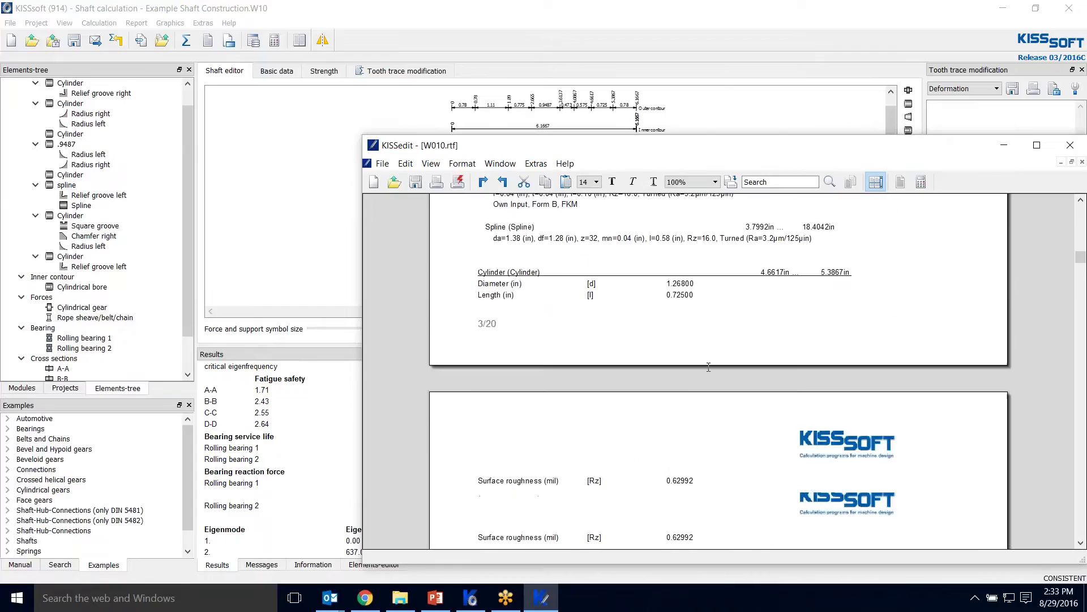
pyautogui.scroll(-5, 705, 371)
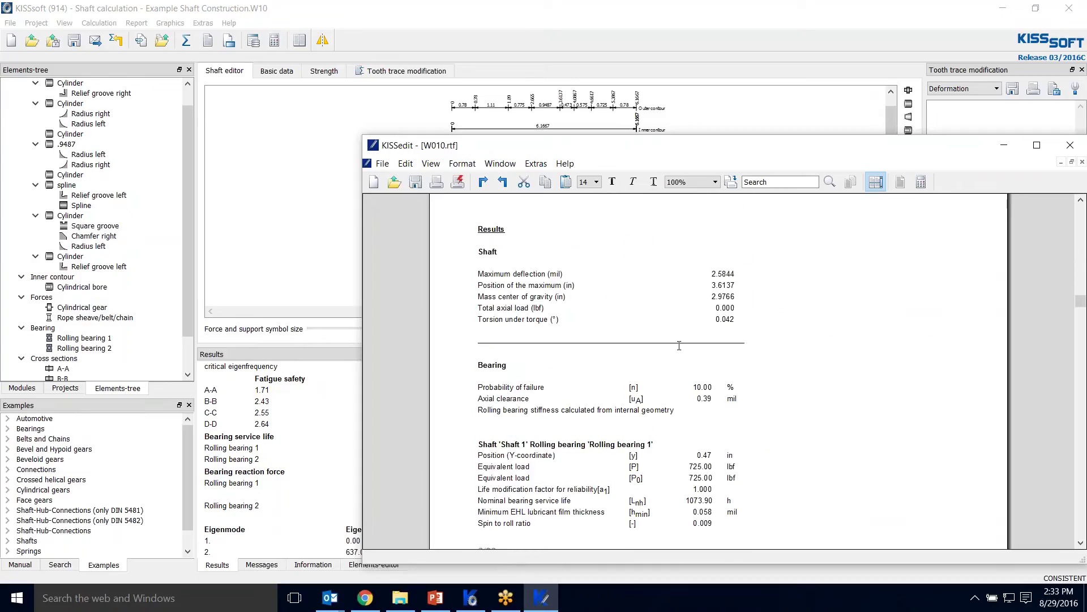
pyautogui.scroll(-2, 666, 253)
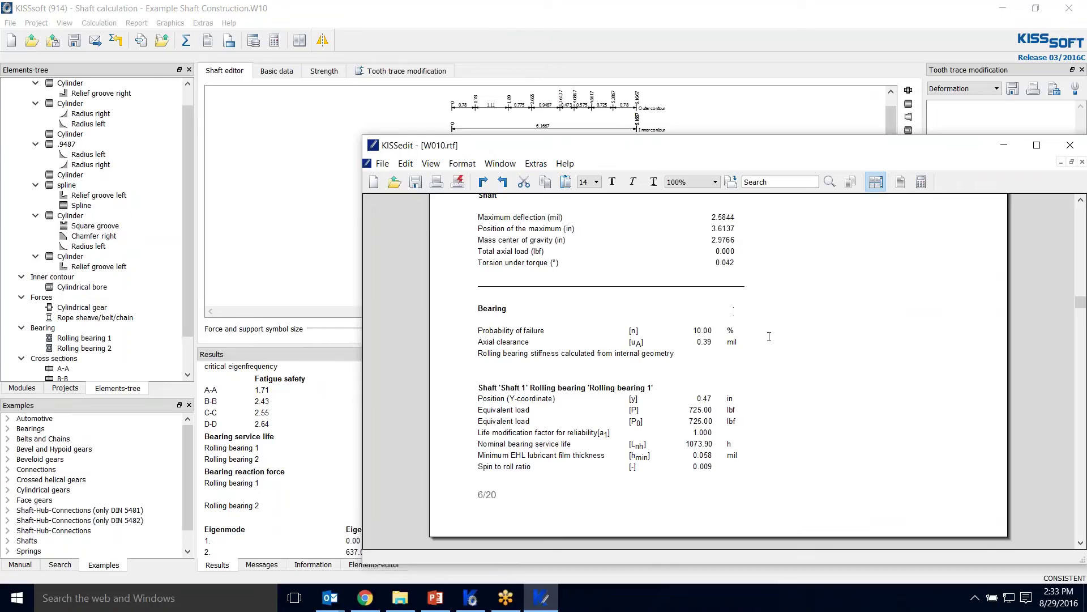
pyautogui.scroll(-15, 771, 356)
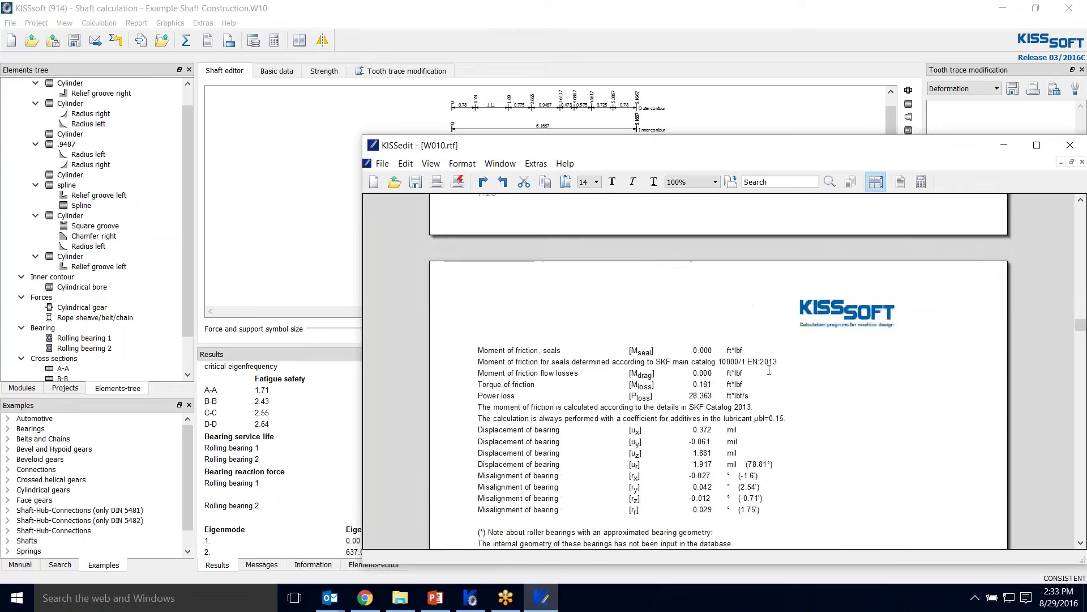
pyautogui.scroll(6, 767, 370)
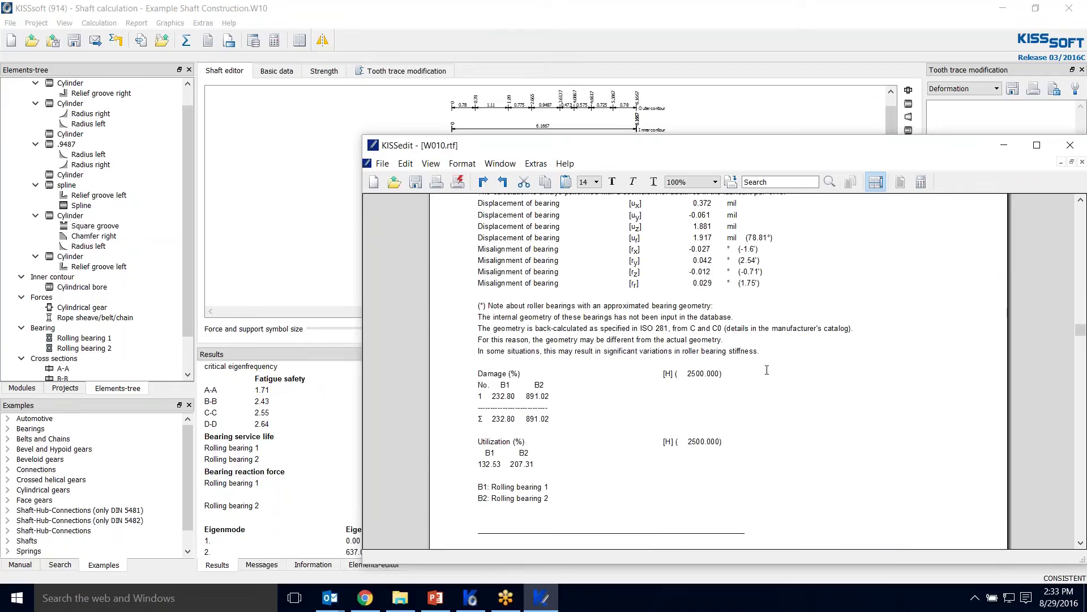
# Step: Close KISSedit and set both the left and right bearings to SKF *6305
pyautogui.click(1071, 146)
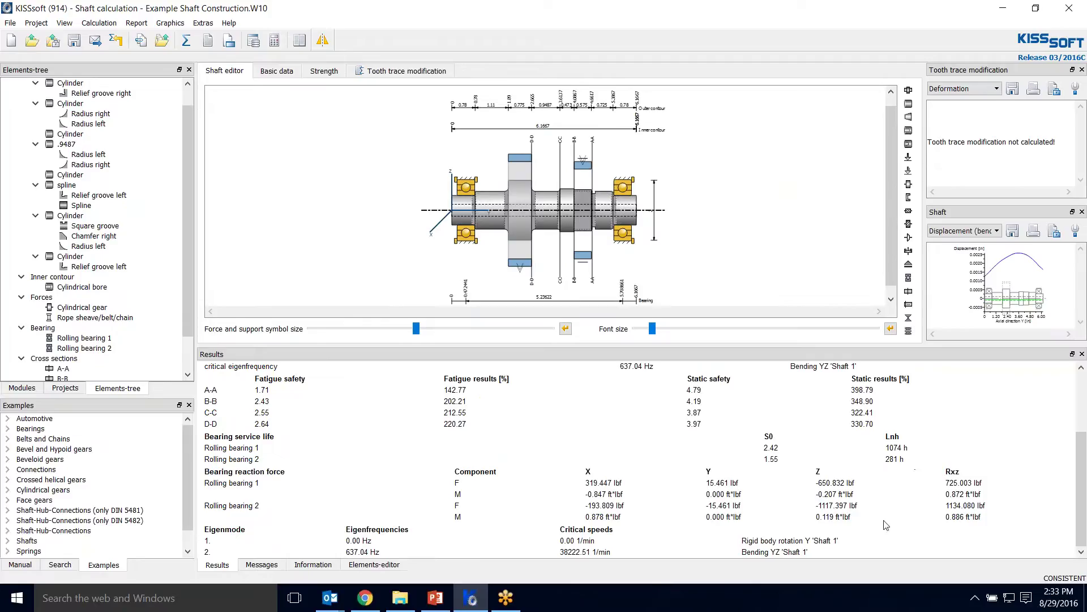
pyautogui.click(468, 187)
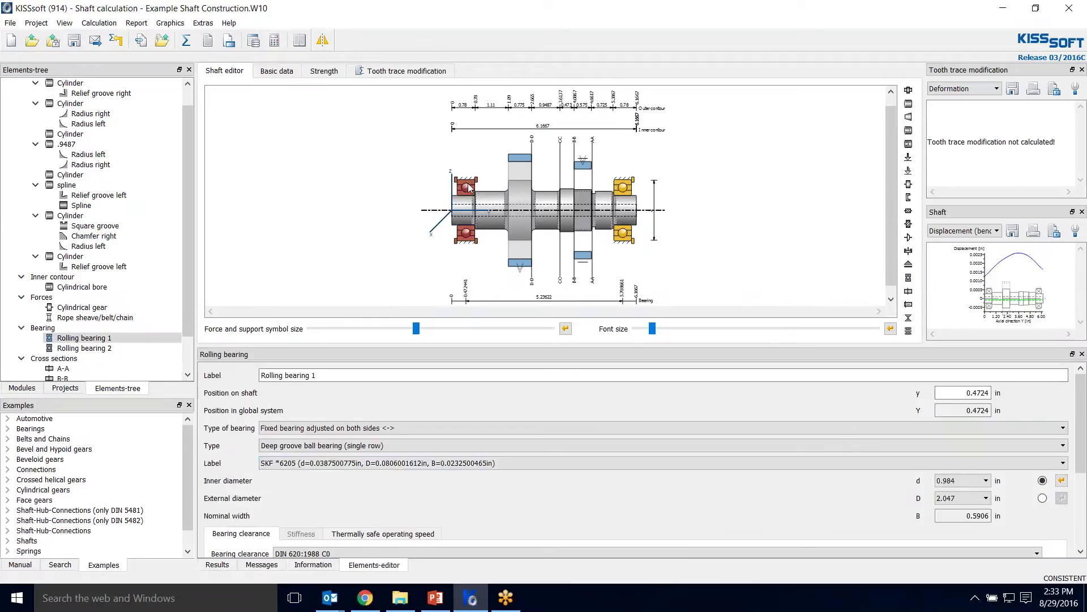
pyautogui.click(396, 466)
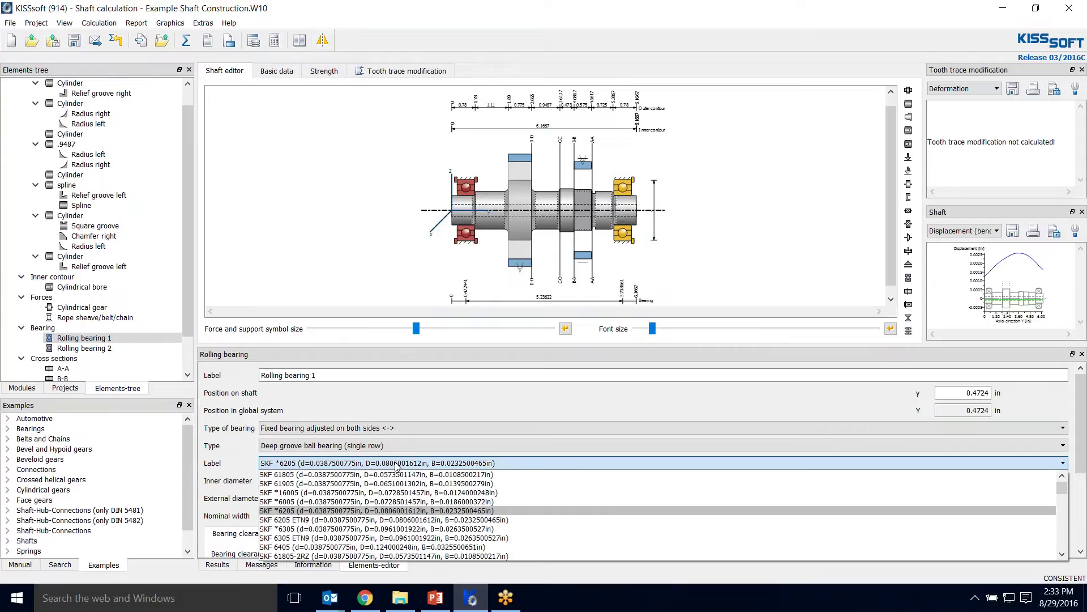
pyautogui.click(355, 531)
pyautogui.click(615, 232)
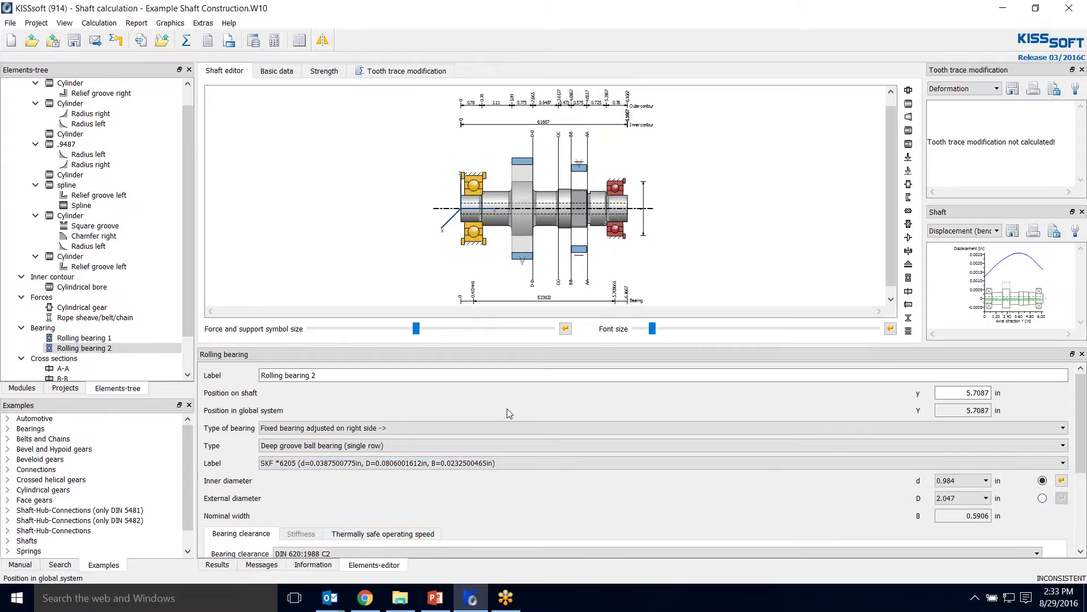
pyautogui.click(457, 462)
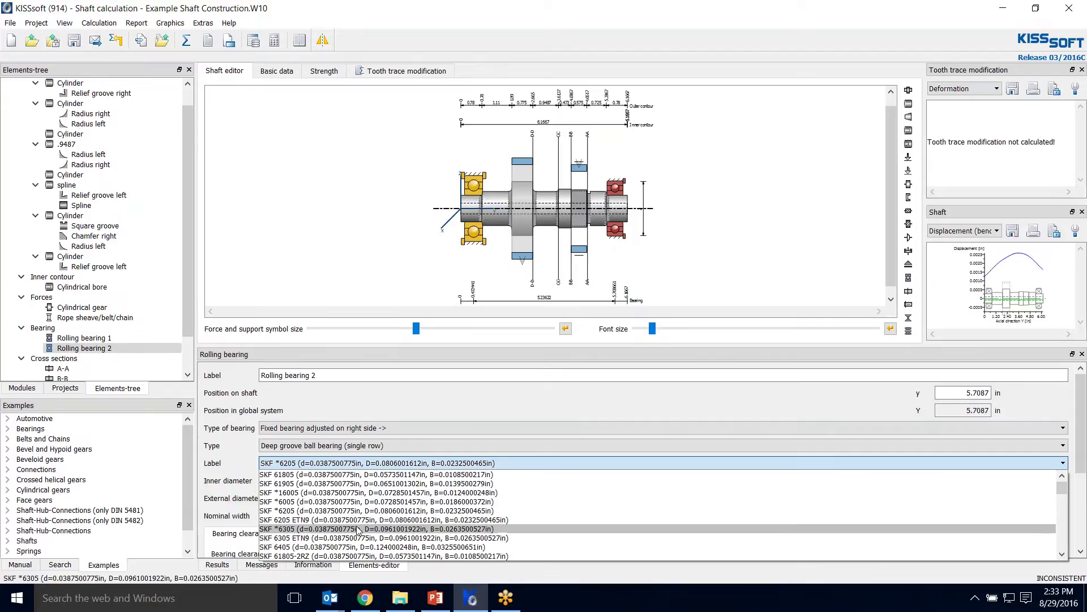
pyautogui.click(355, 529)
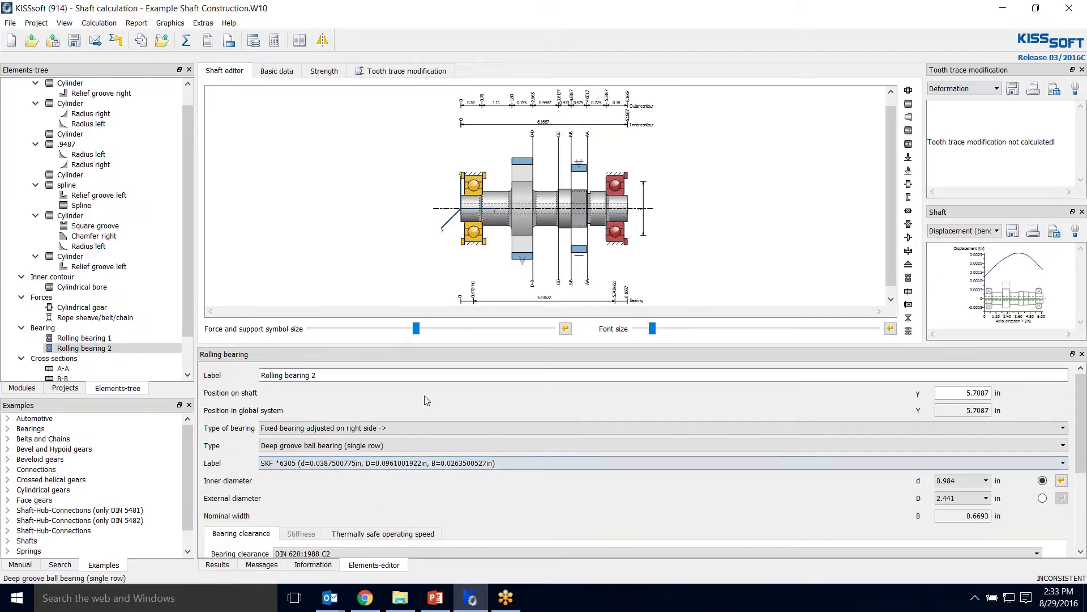
# Step: Deselect the bearing and close the side result panels to widen the drawing
pyautogui.scroll(3, 636, 182)
pyautogui.scroll(3, 701, 187)
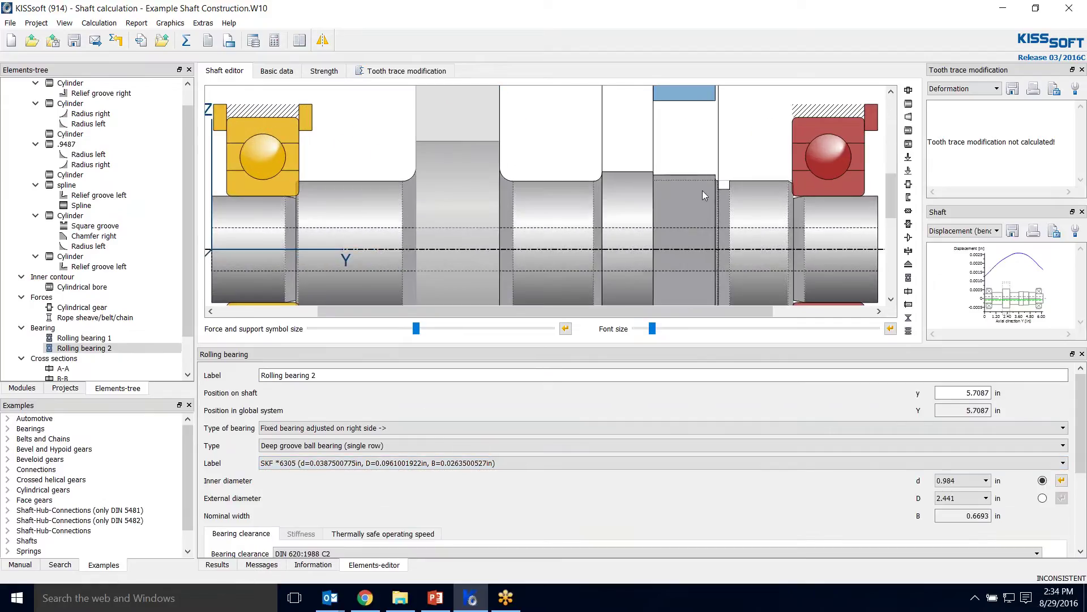
pyautogui.click(269, 182)
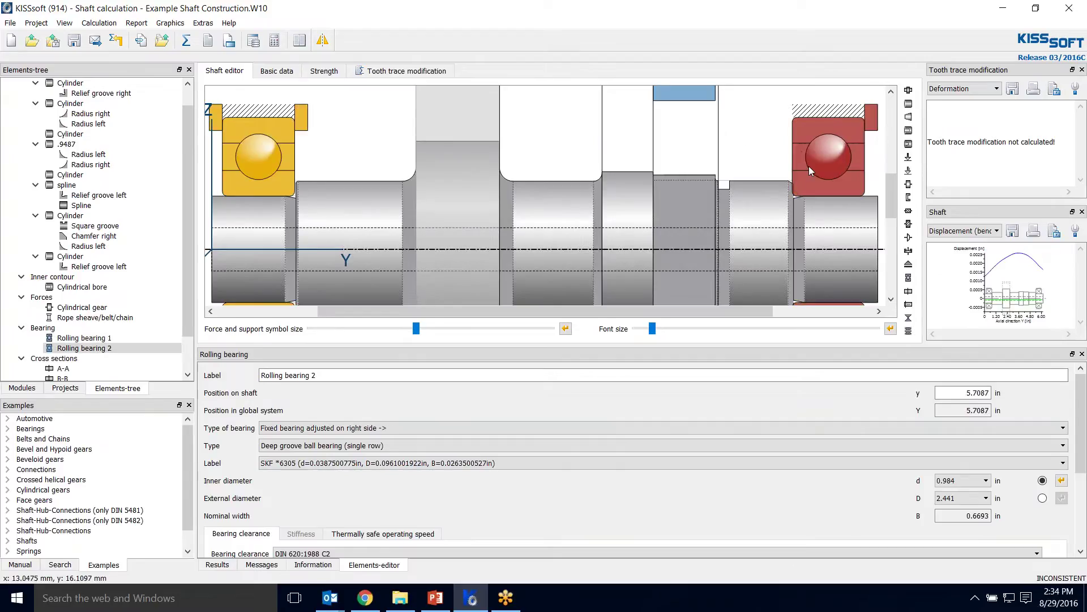
pyautogui.click(745, 167)
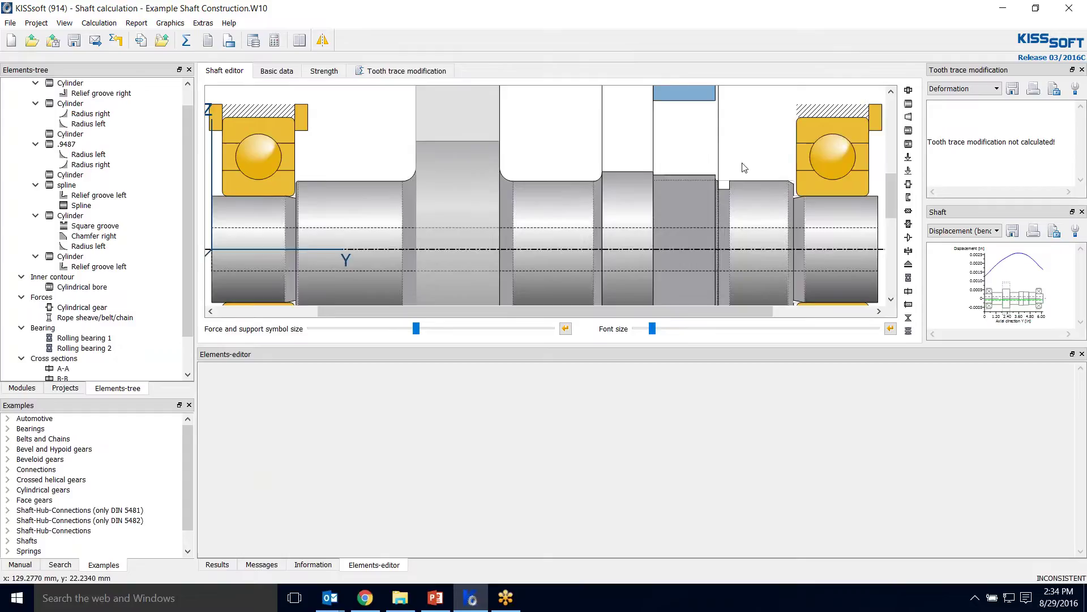
pyautogui.scroll(-5, 744, 167)
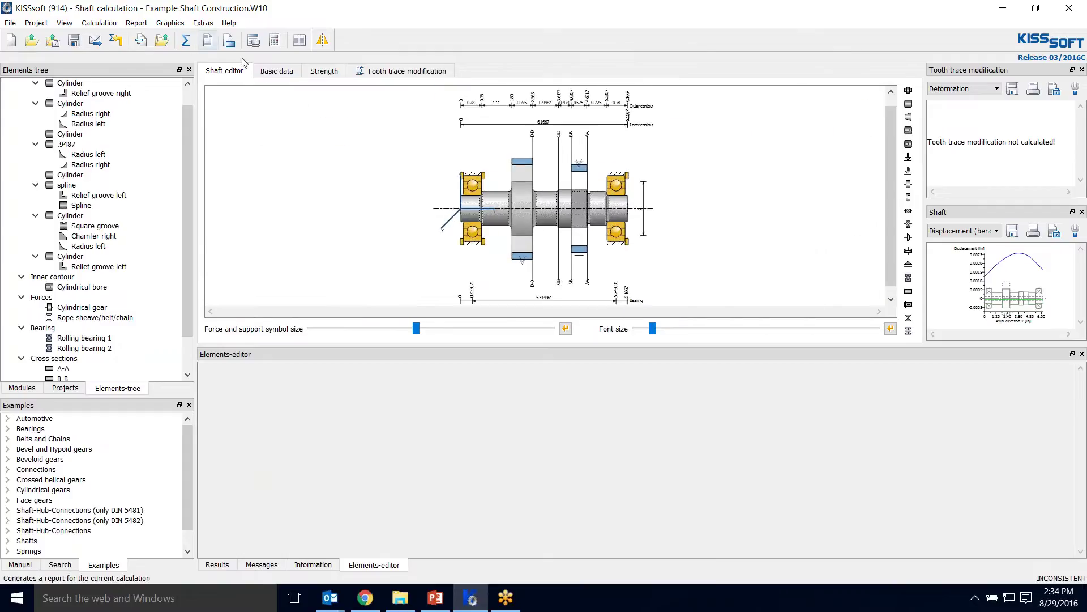
pyautogui.click(1082, 70)
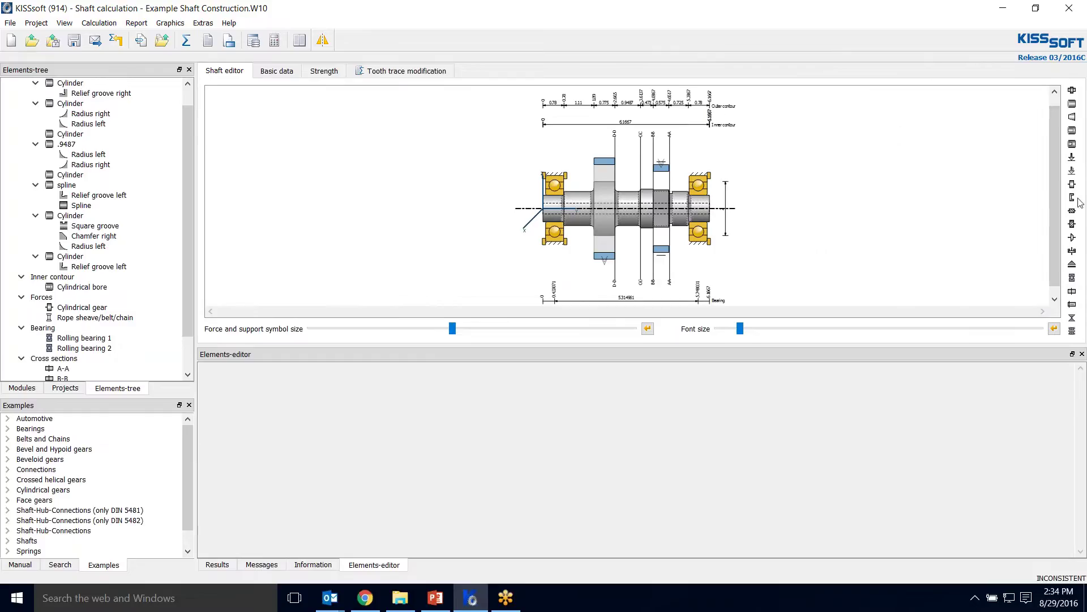
# Step: Open the shaft displacement graph and dock it beside the shaft drawing
pyautogui.click(169, 23)
pyautogui.moveTo(187, 37)
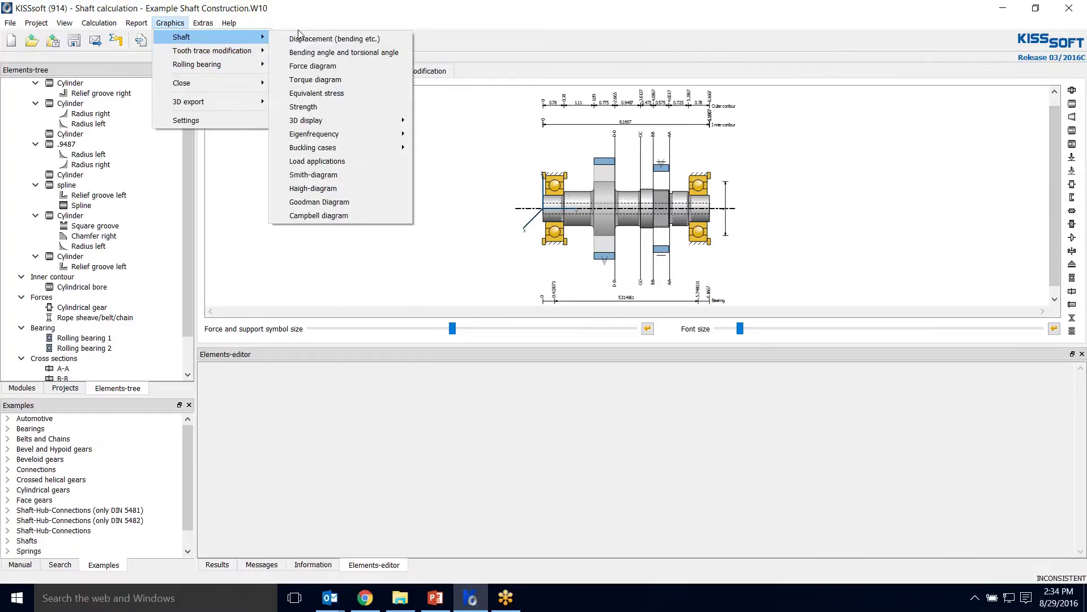
pyautogui.click(337, 38)
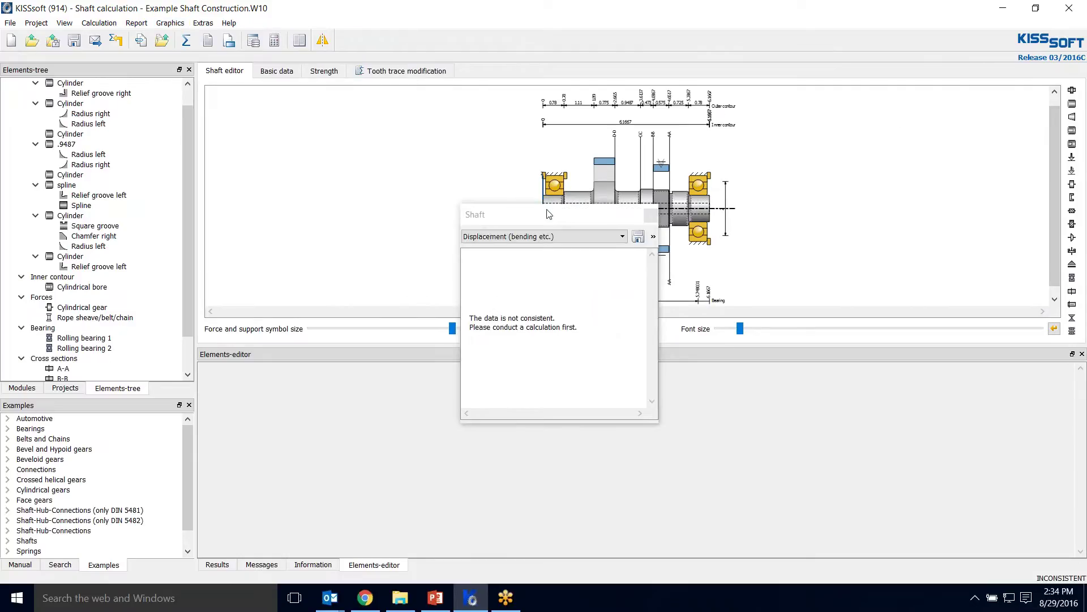
pyautogui.moveTo(549, 214)
pyautogui.mouseDown()
pyautogui.moveTo(893, 184)
pyautogui.moveTo(1058, 137)
pyautogui.mouseUp()
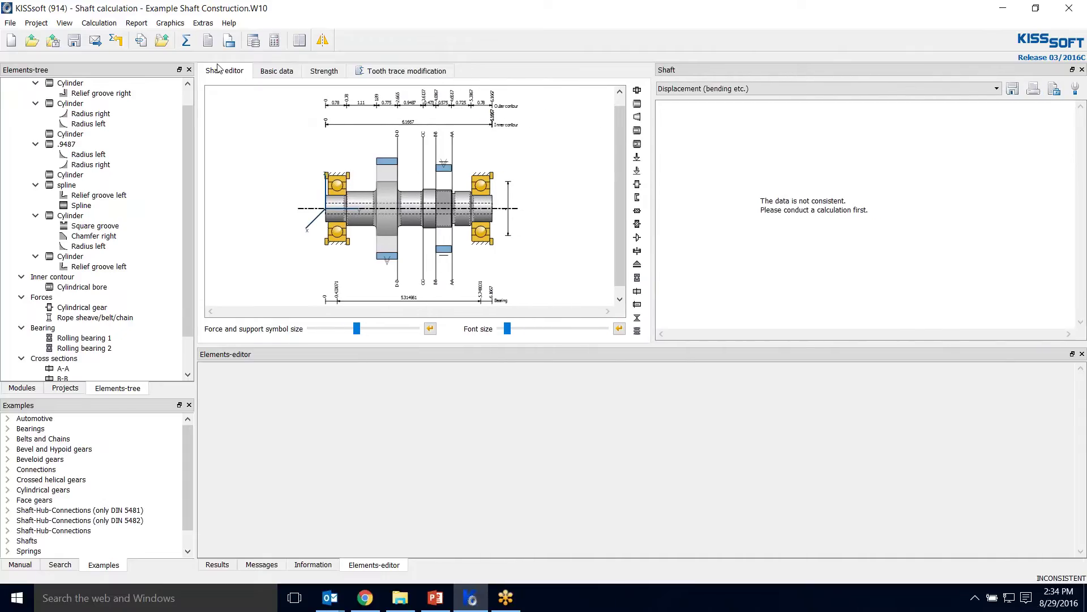
# Step: Run the shaft calculation and dismiss the bearing-life and notch-factor warnings
pyautogui.click(186, 39)
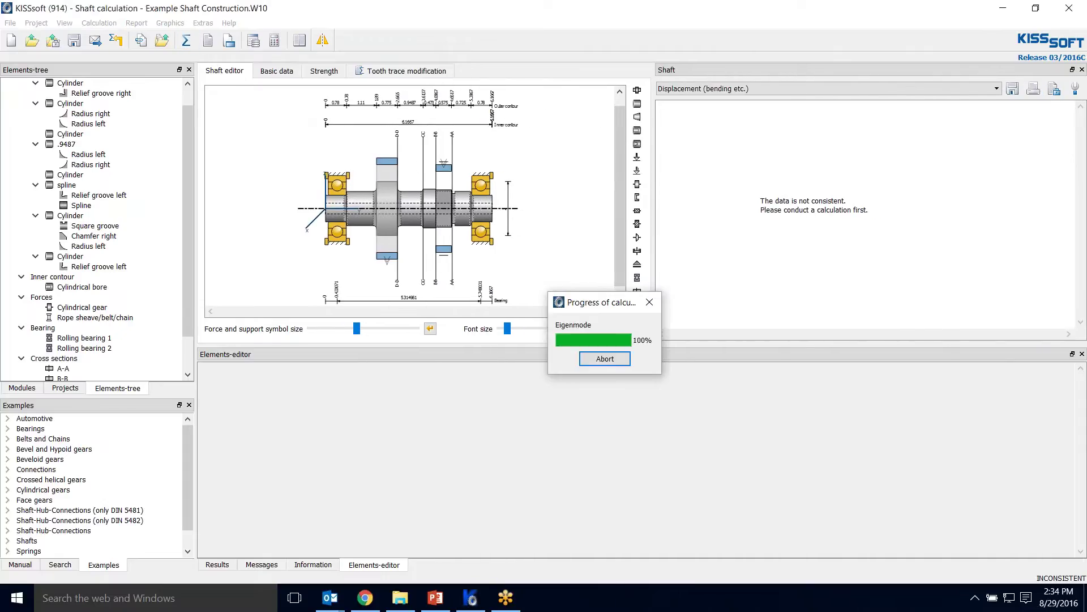
pyautogui.click(651, 316)
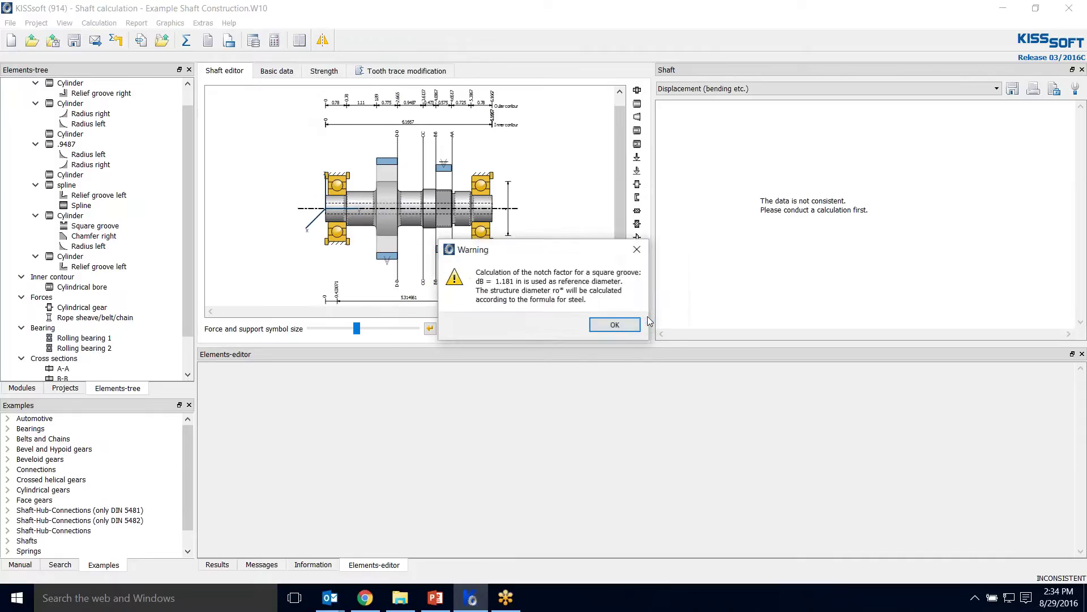
pyautogui.click(624, 324)
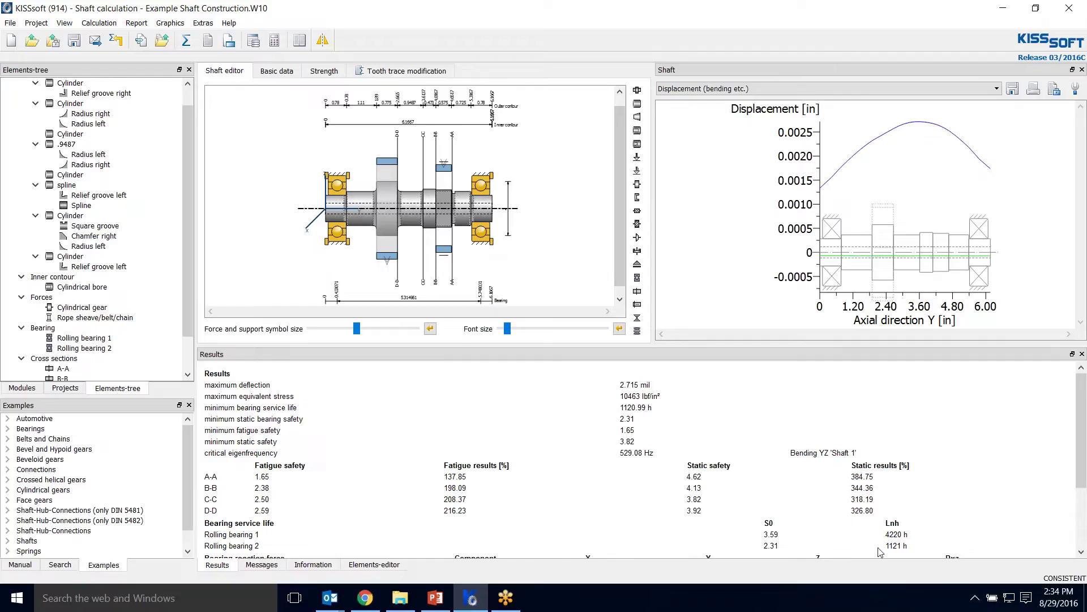
pyautogui.scroll(-2, 944, 521)
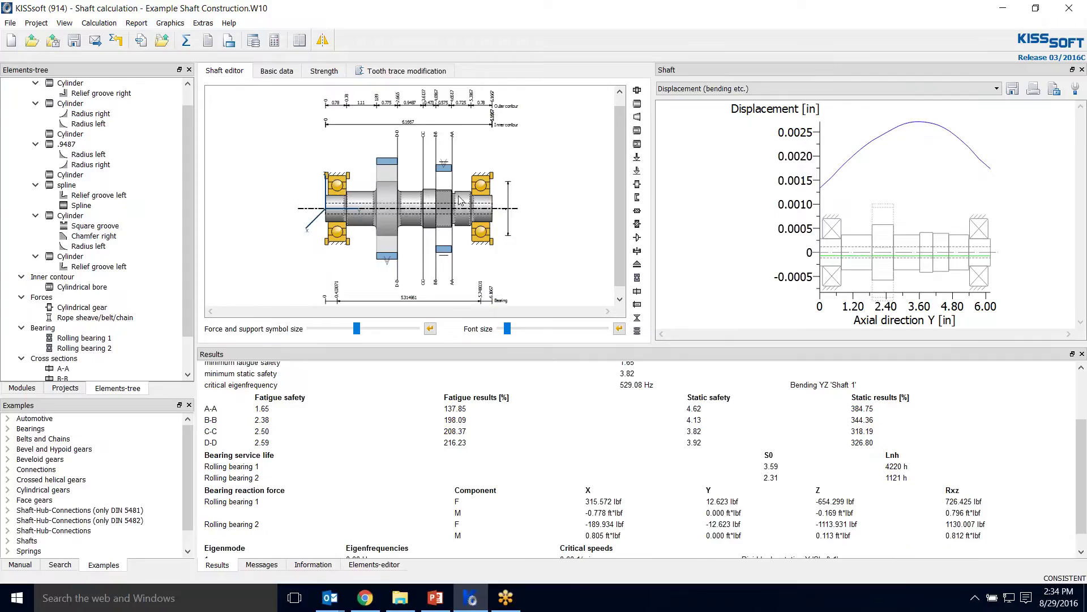
# Step: Change Rolling bearing 2 to the FAG 6405 catalogue bearing
pyautogui.click(486, 184)
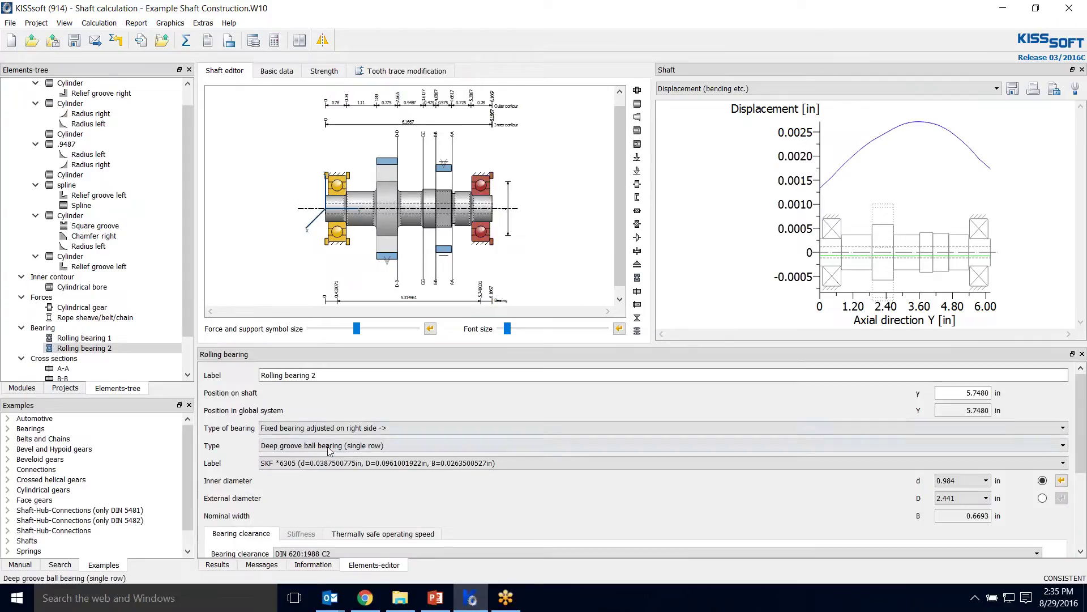
pyautogui.click(371, 463)
pyautogui.scroll(-8, 371, 505)
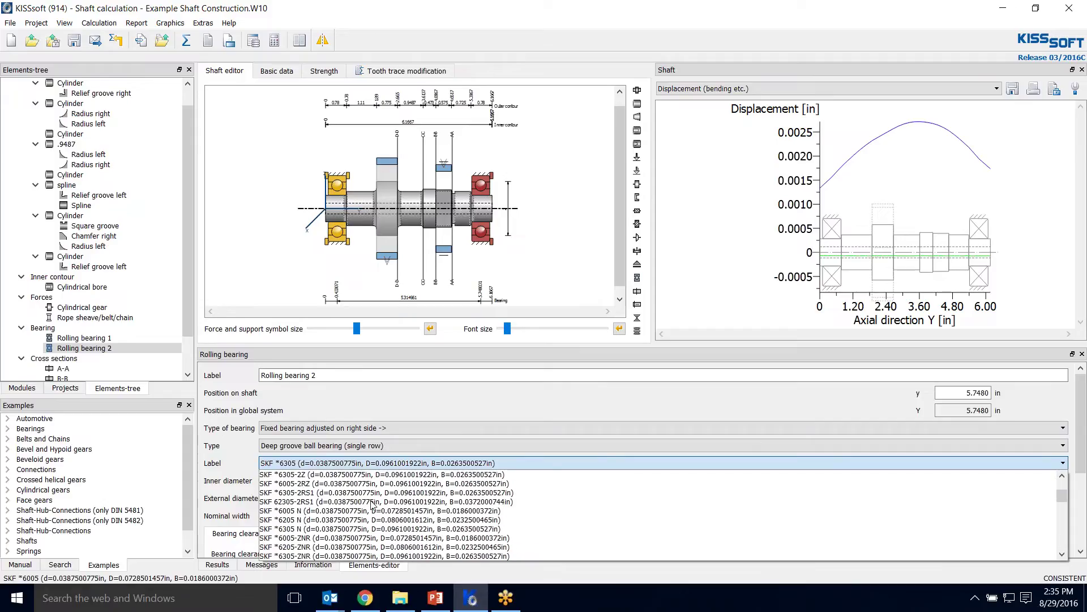
pyautogui.scroll(-6, 367, 502)
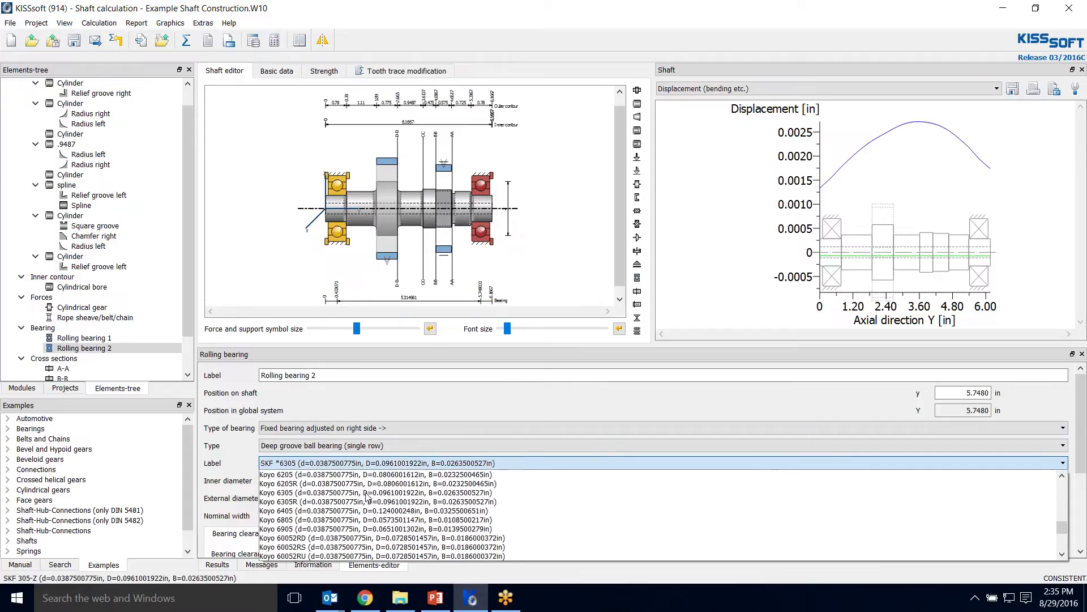
pyautogui.scroll(1, 368, 498)
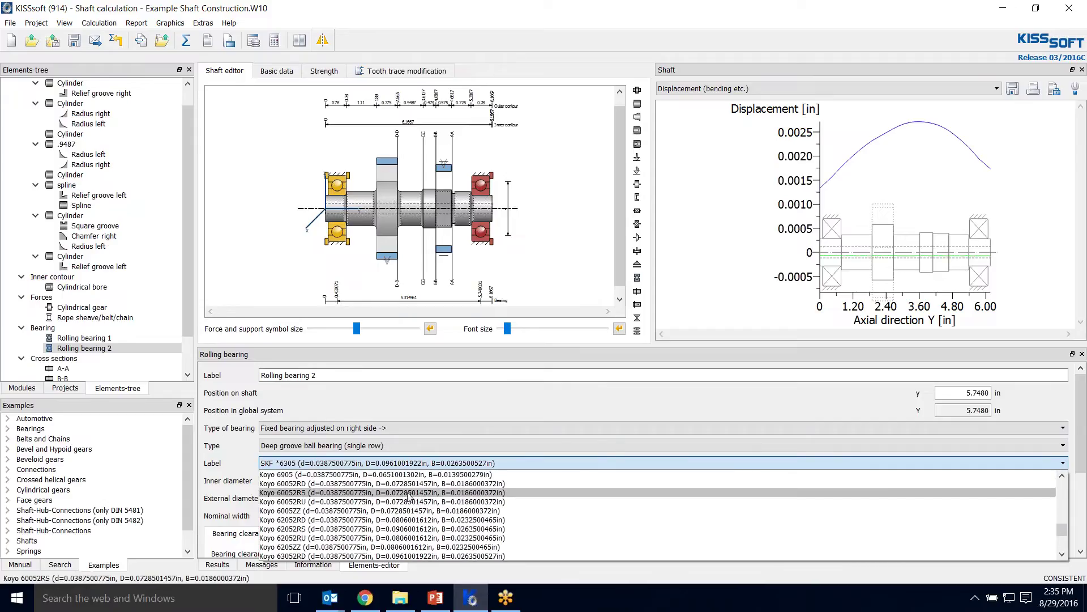
pyautogui.scroll(-5, 383, 474)
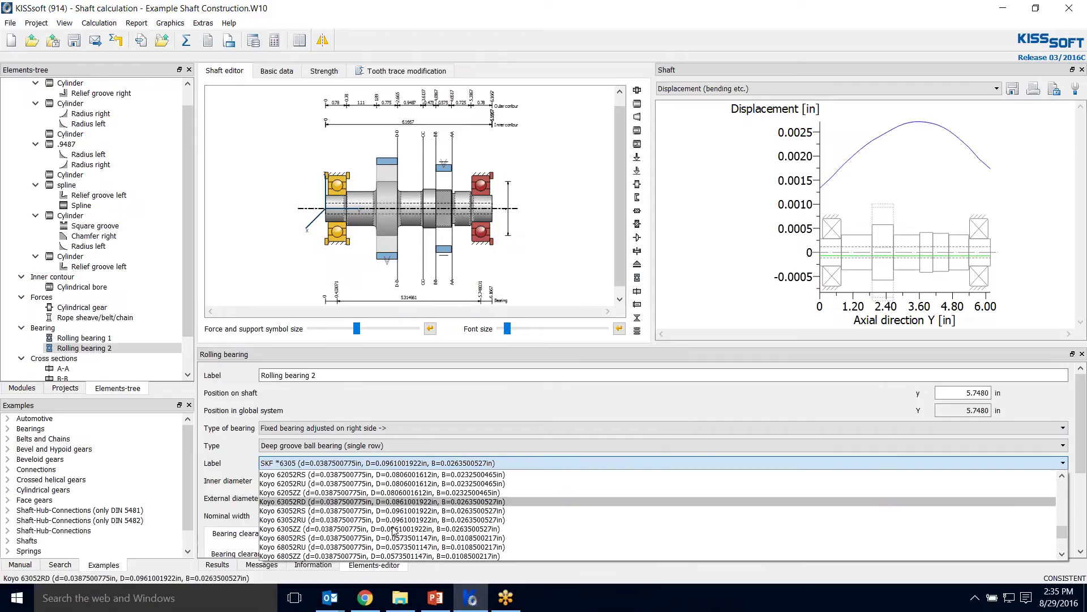
pyautogui.scroll(-2, 394, 531)
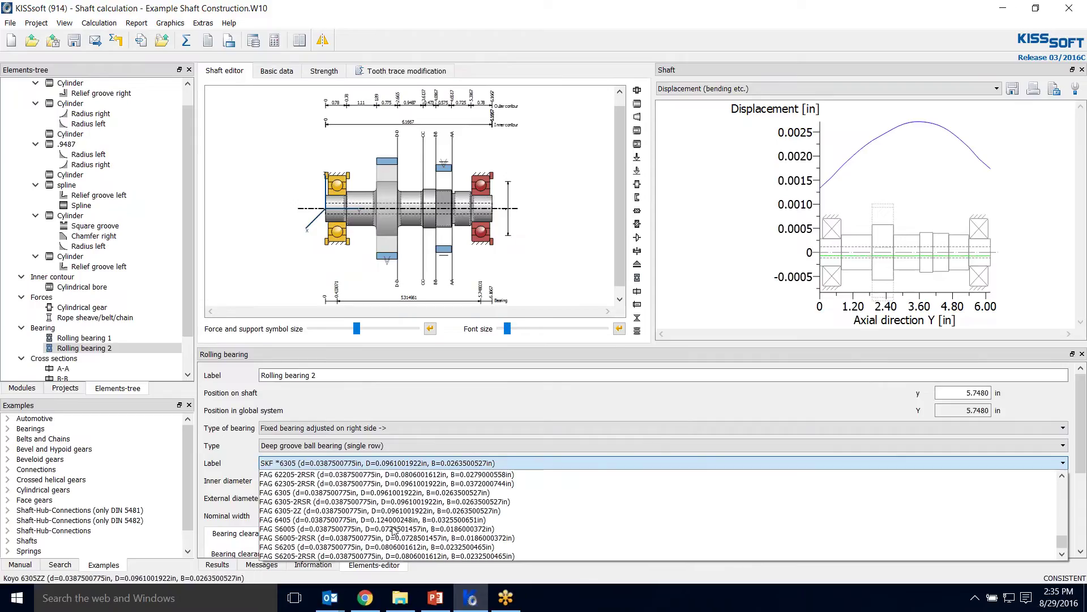
pyautogui.click(295, 502)
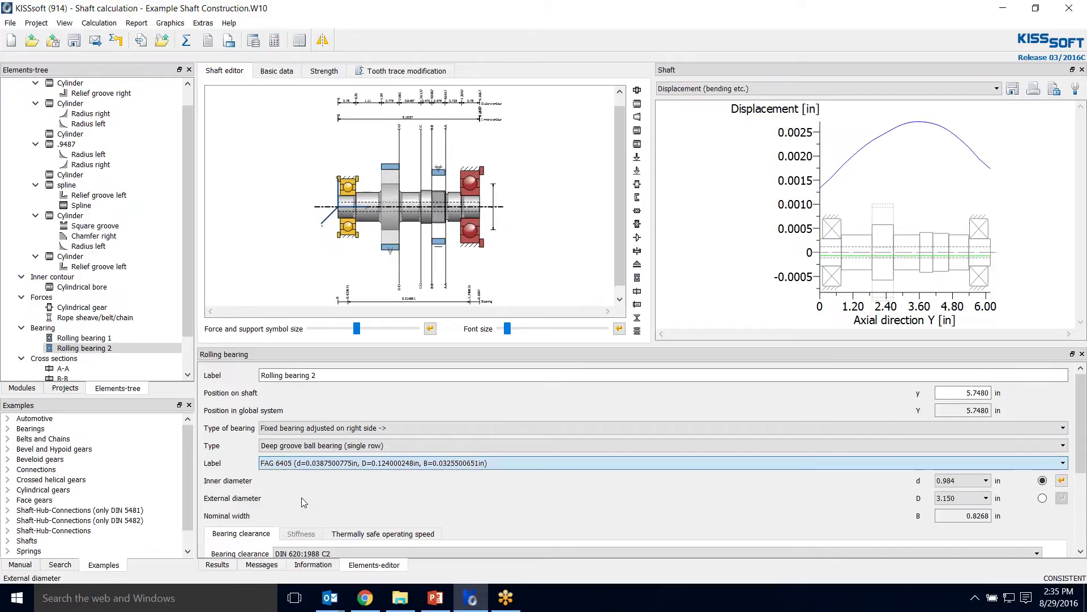
# Step: Move Rolling bearing 2 right along the shaft to 5.8268 in and deselect it
pyautogui.scroll(3, 546, 208)
pyautogui.moveTo(505, 311); pyautogui.dragTo(541, 311)
pyautogui.moveTo(572, 184); pyautogui.dragTo(573, 183)
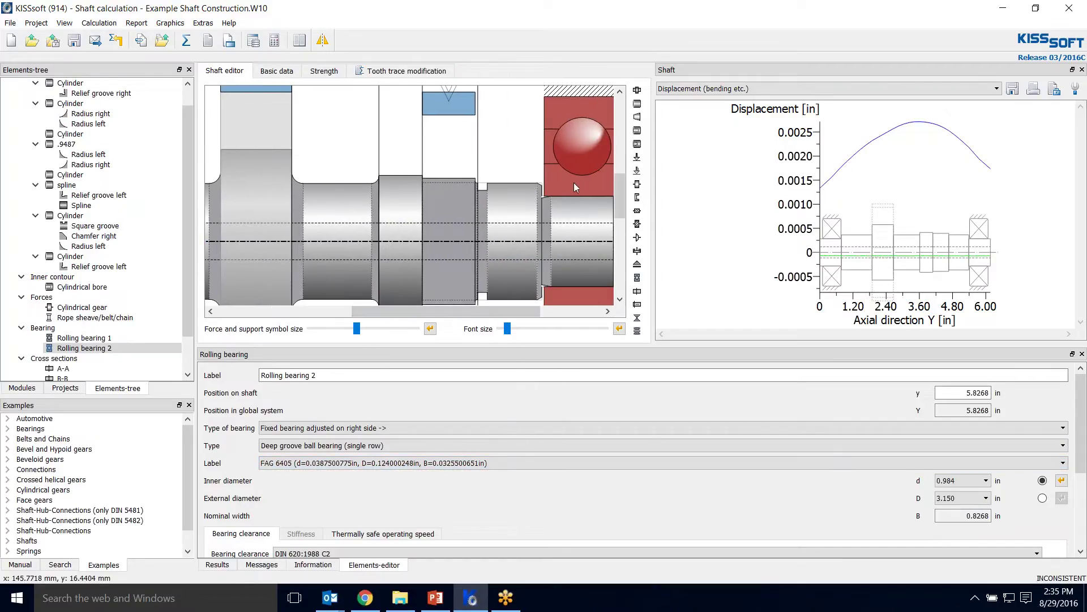
pyautogui.click(525, 166)
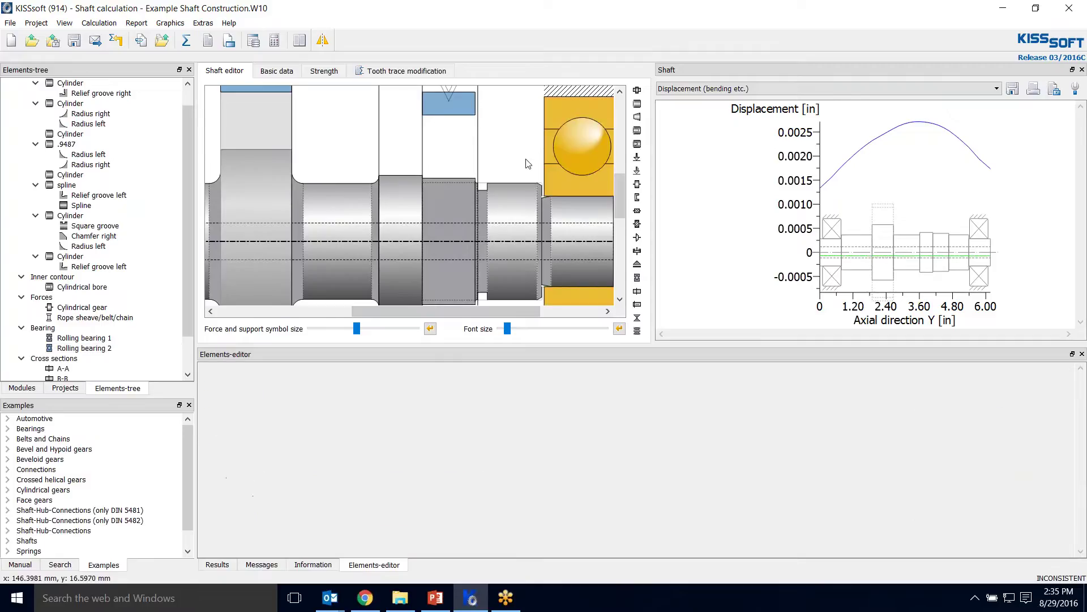
pyautogui.scroll(-5, 524, 166)
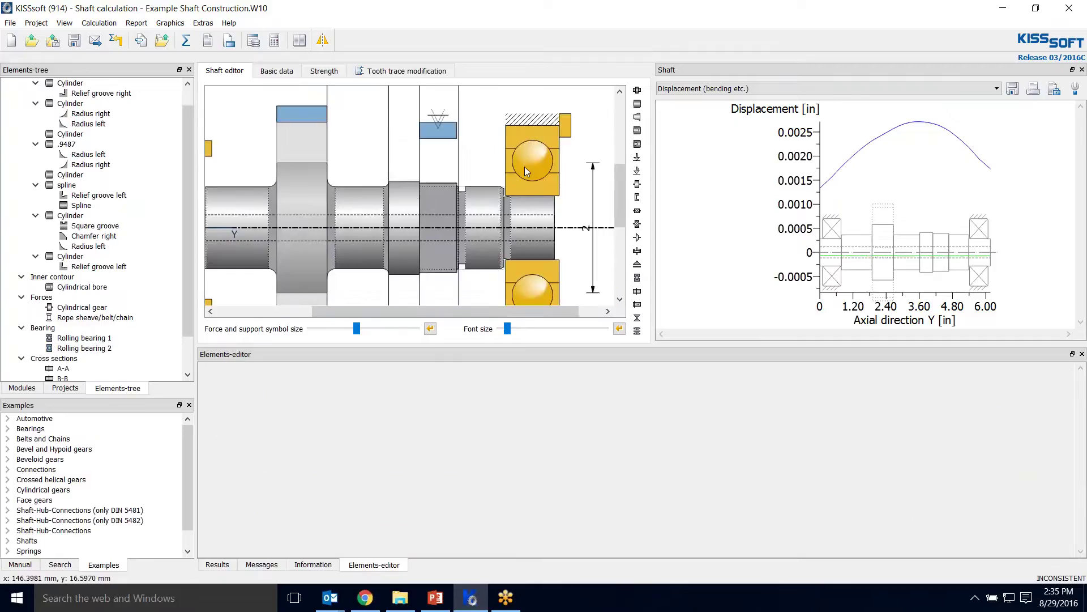
# Step: Recalculate the shaft with the FAG 6405 bearing: 2.813 mil max deflection, 3433.60 h minimum bearing life
pyautogui.click(186, 41)
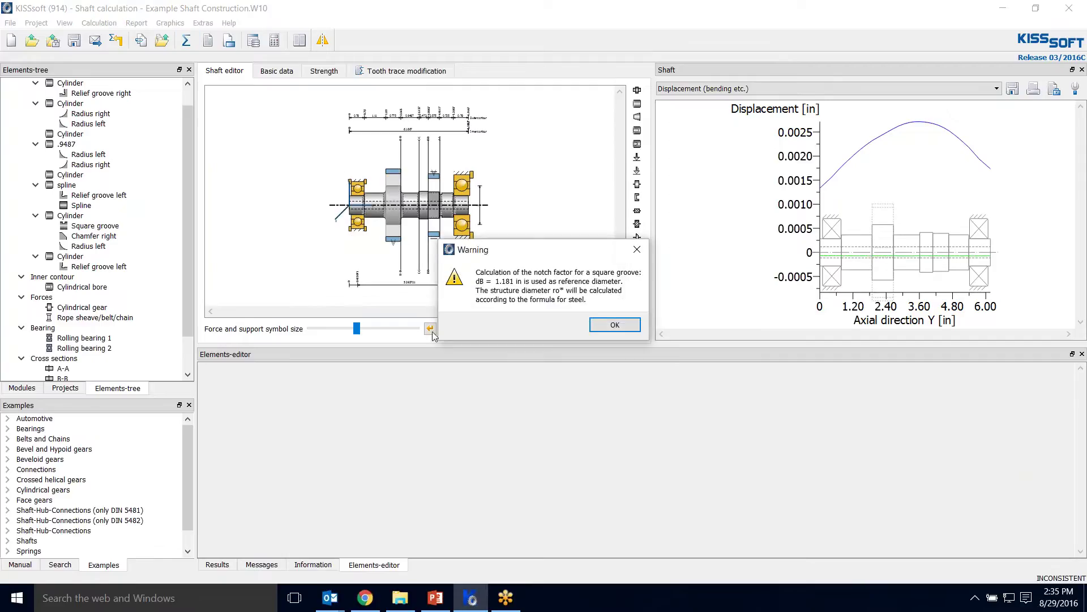
pyautogui.click(612, 326)
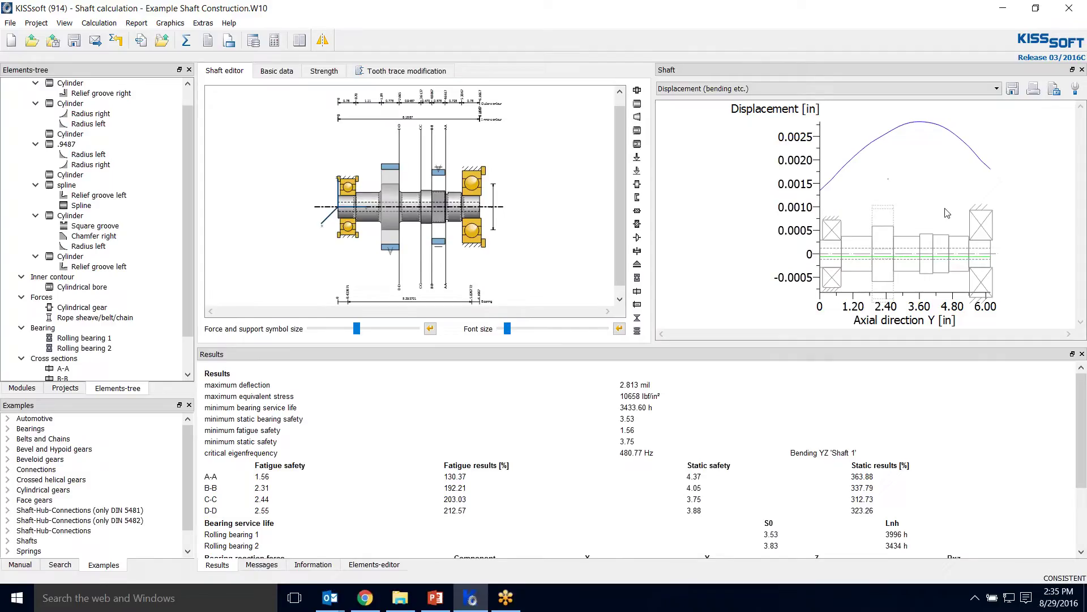
pyautogui.scroll(-1, 871, 534)
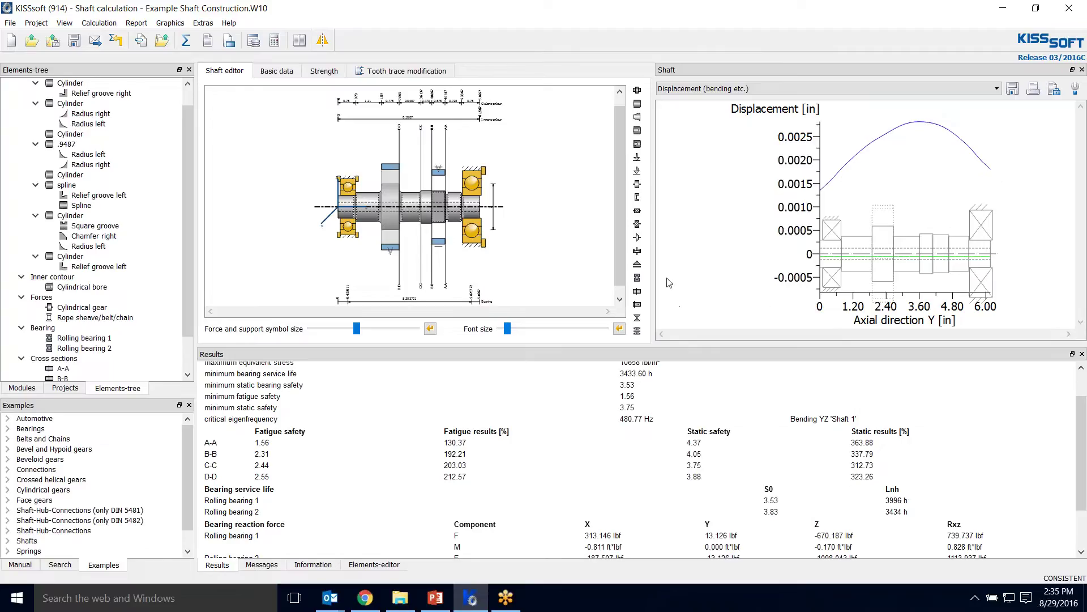
pyautogui.scroll(-1, 409, 198)
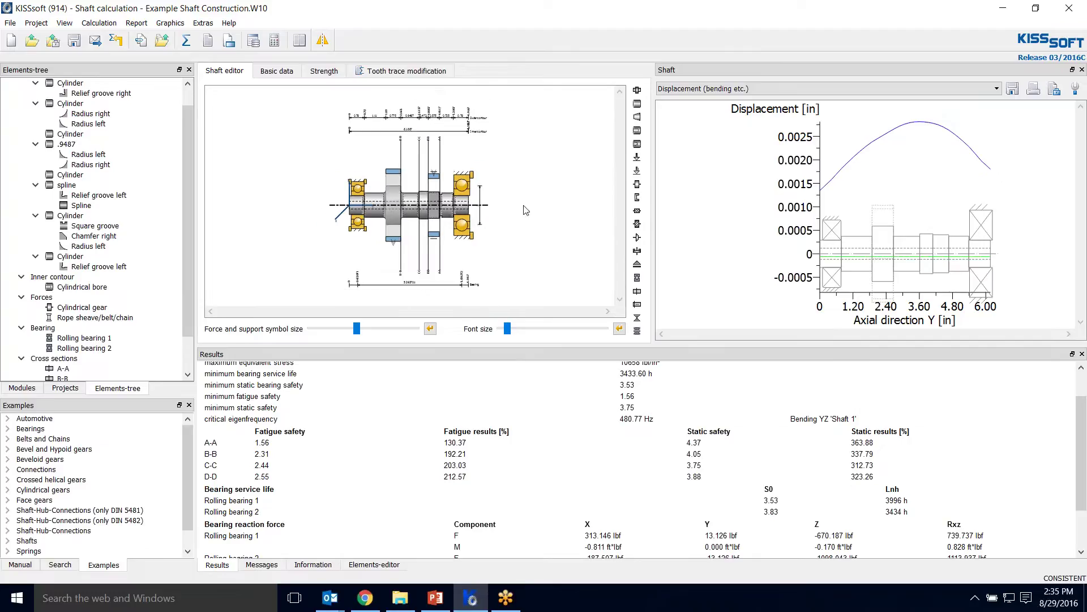
# Step: Make Rolling bearing 2 a single-row taper roller bearing with a 0.984 in bore (SKF 33205/Q)
pyautogui.click(464, 187)
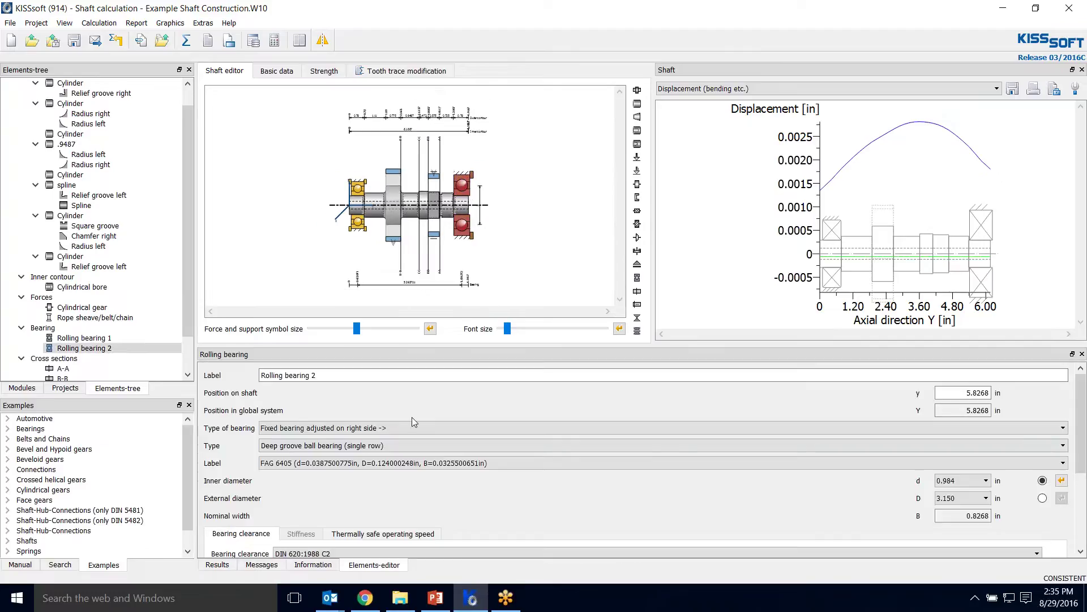
pyautogui.click(385, 447)
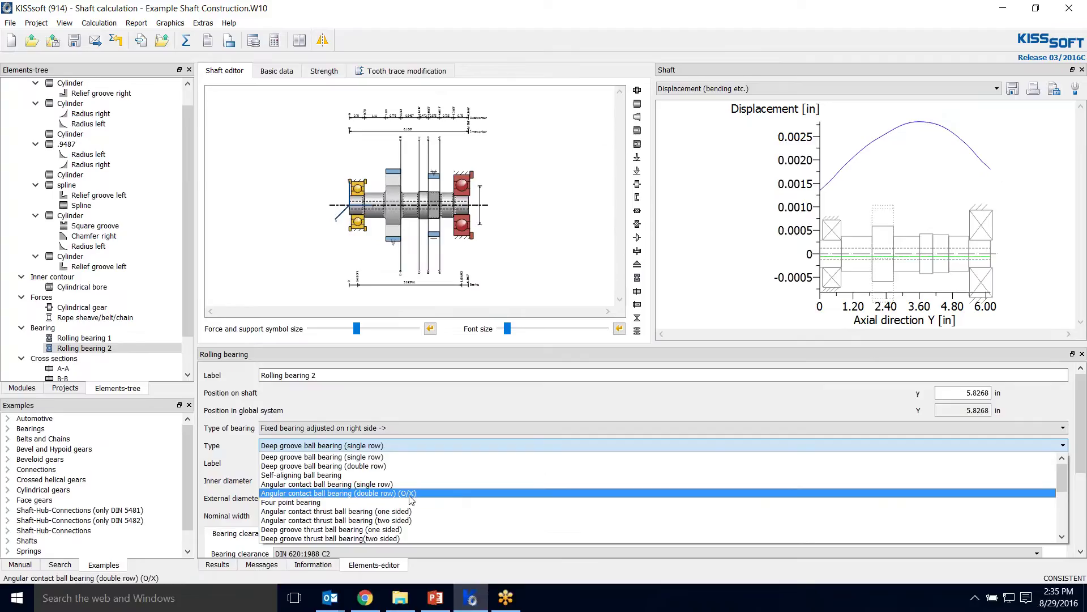
pyautogui.scroll(-3, 493, 485)
pyautogui.scroll(-1, 493, 485)
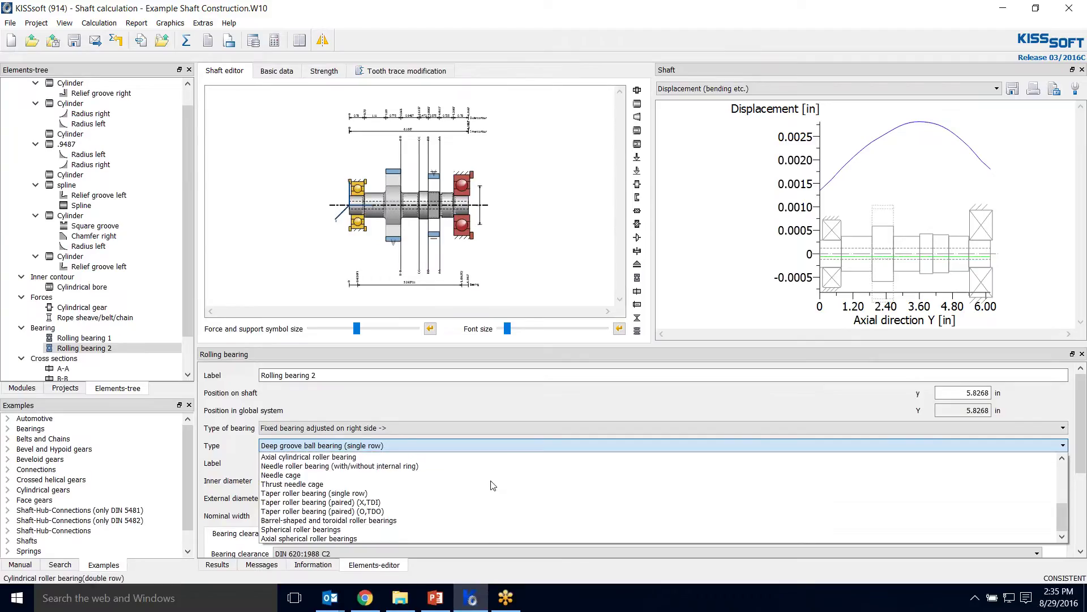
pyautogui.click(421, 494)
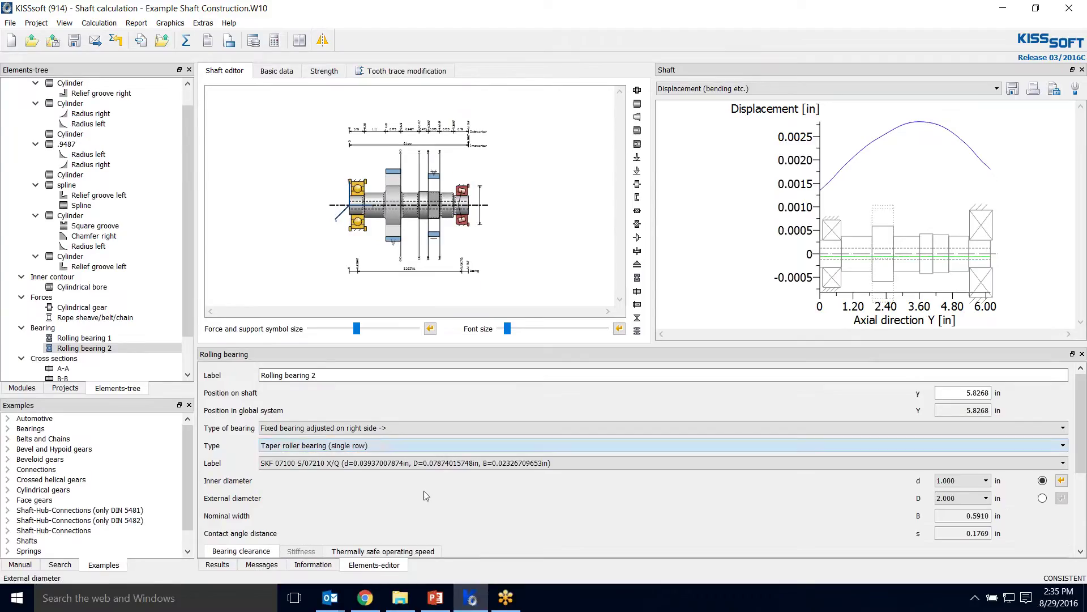
pyautogui.click(984, 483)
pyautogui.click(961, 565)
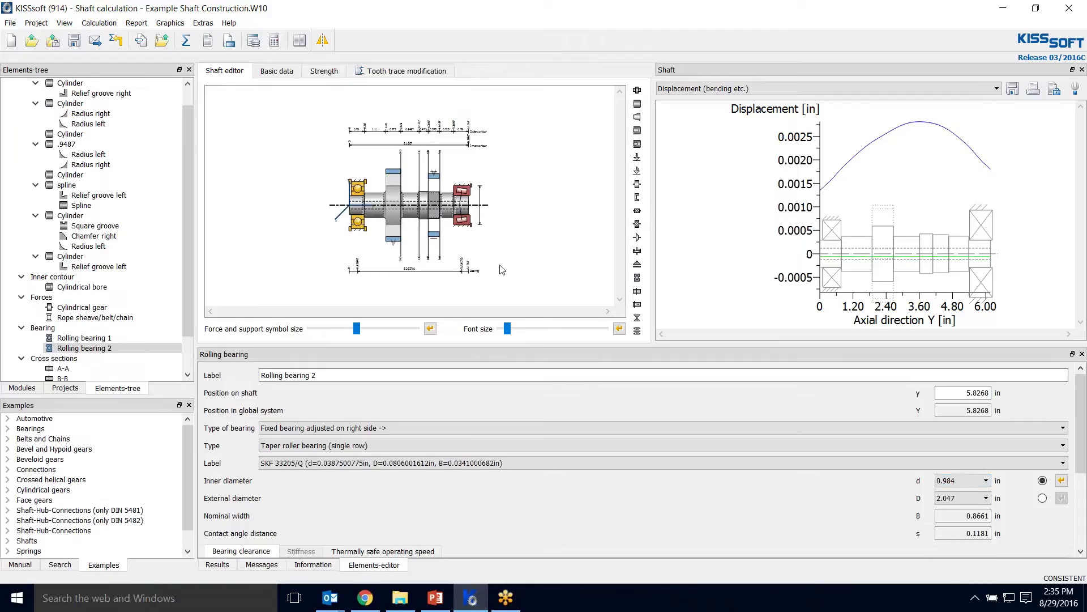
pyautogui.scroll(3, 470, 225)
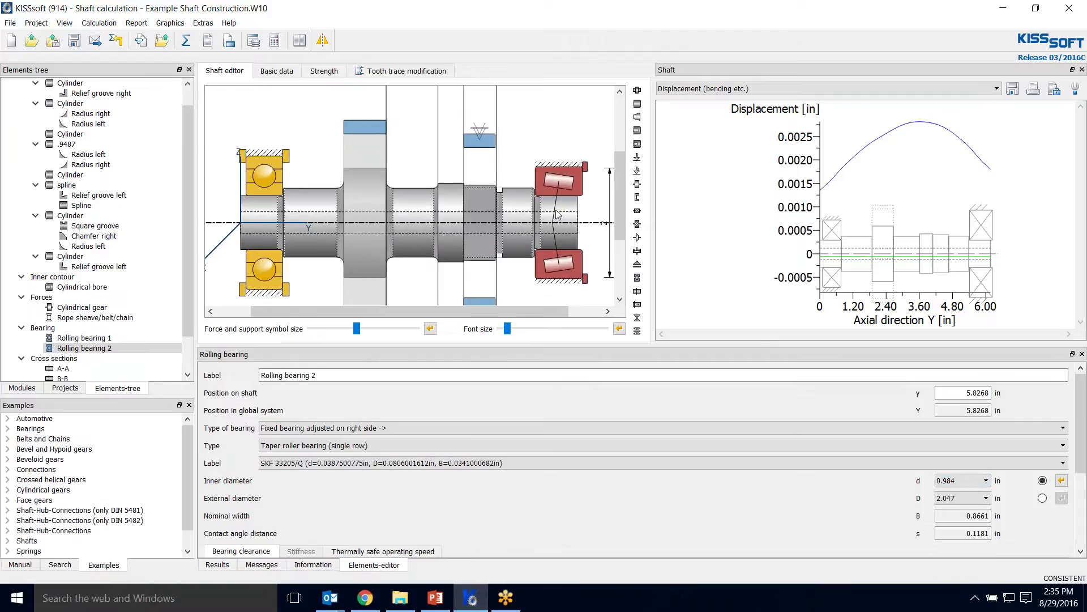
pyautogui.scroll(3, 557, 215)
pyautogui.moveTo(437, 314); pyautogui.dragTo(539, 318)
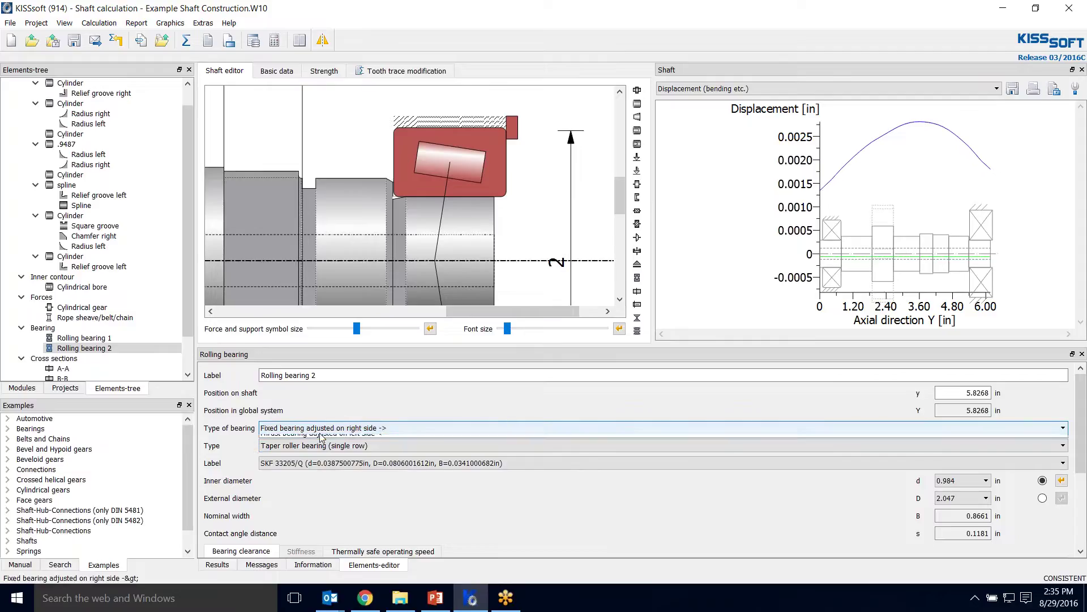
# Step: Set Rolling bearing 2 as a fixed bearing adjusted on the left side
pyautogui.click(321, 433)
pyautogui.click(320, 466)
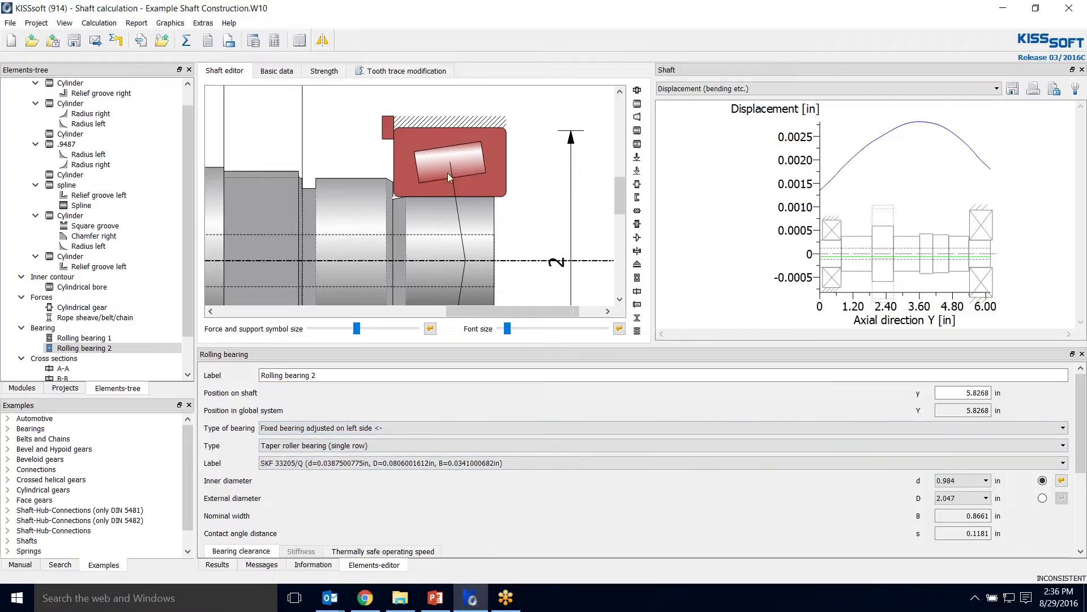
pyautogui.click(526, 255)
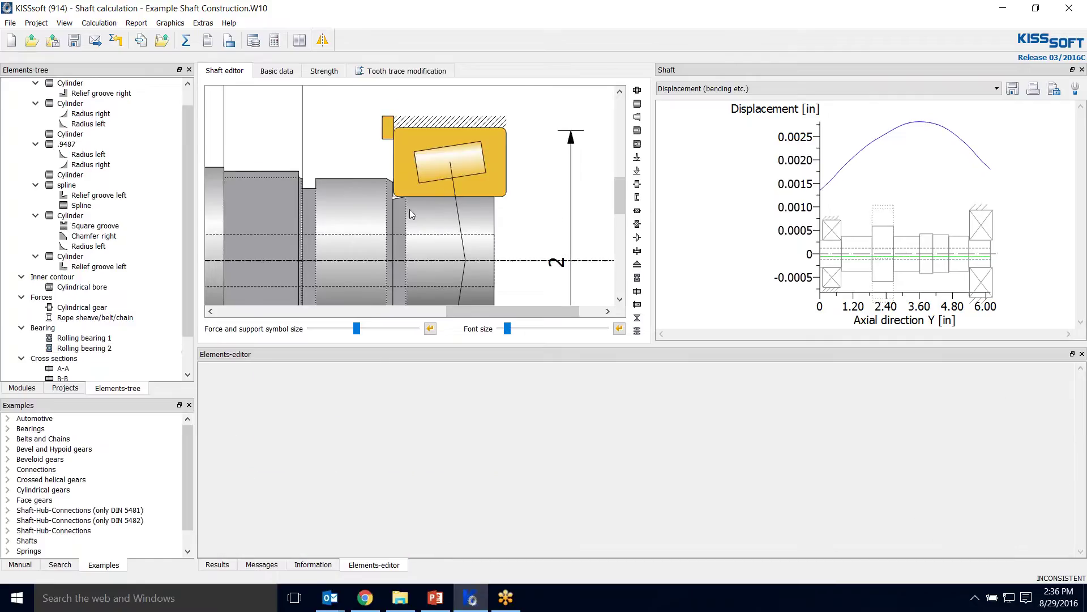
pyautogui.scroll(-4, 410, 209)
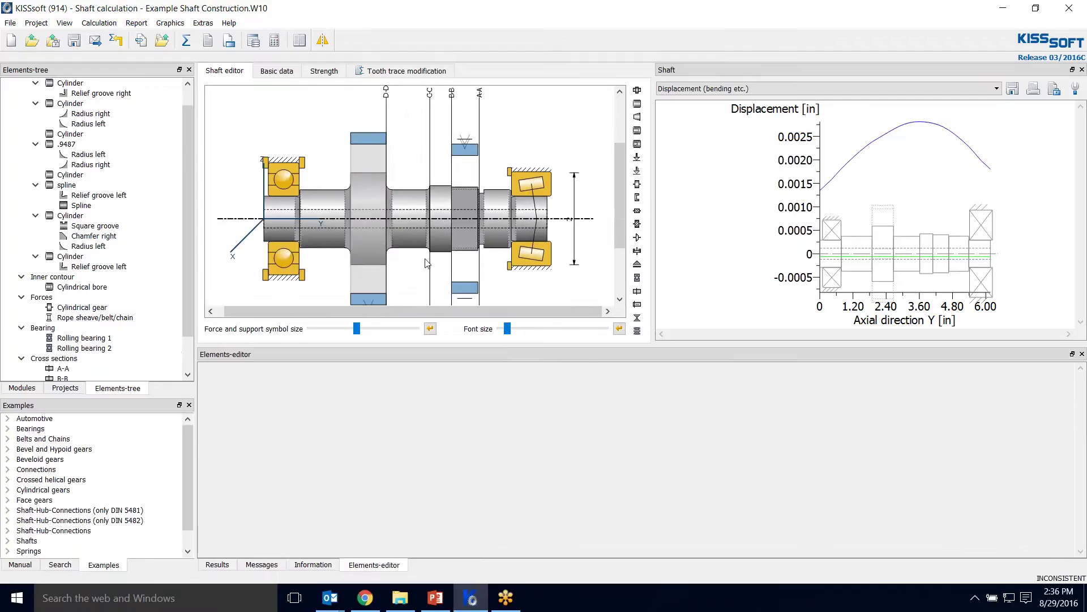
# Step: Give Rolling bearing 2 a pretension force Fv of 300 lbf
pyautogui.click(540, 259)
pyautogui.scroll(-2, 562, 497)
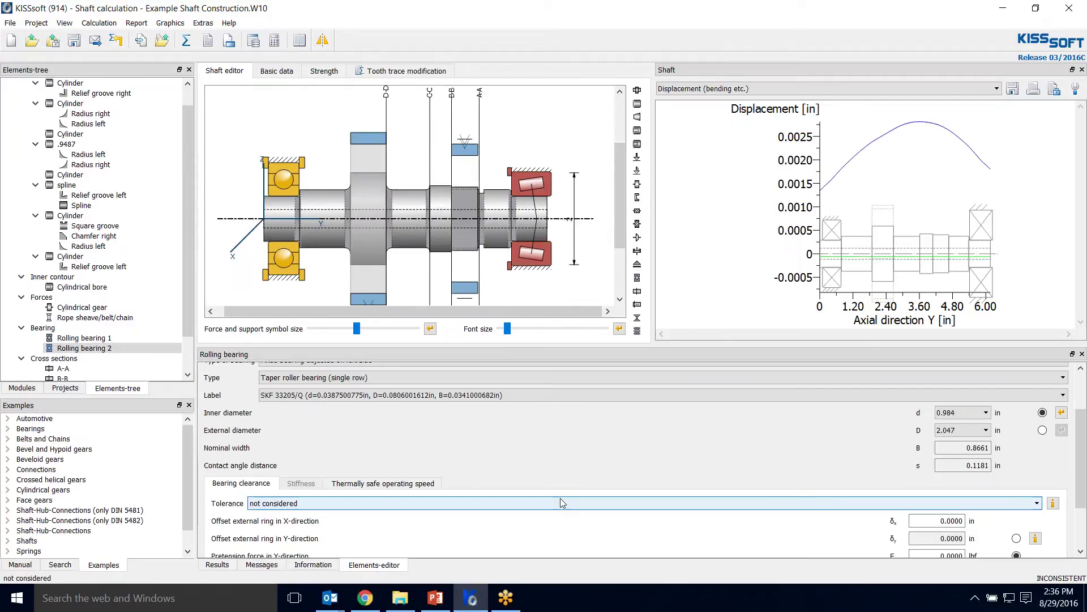
pyautogui.scroll(-2, 609, 460)
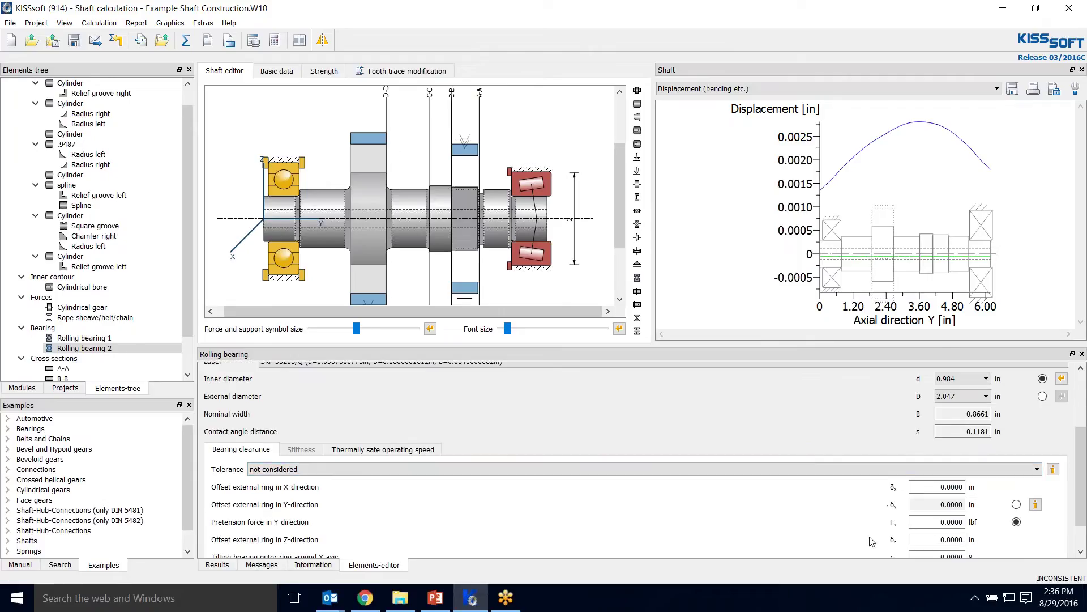
pyautogui.moveTo(1084, 507); pyautogui.dragTo(1085, 526)
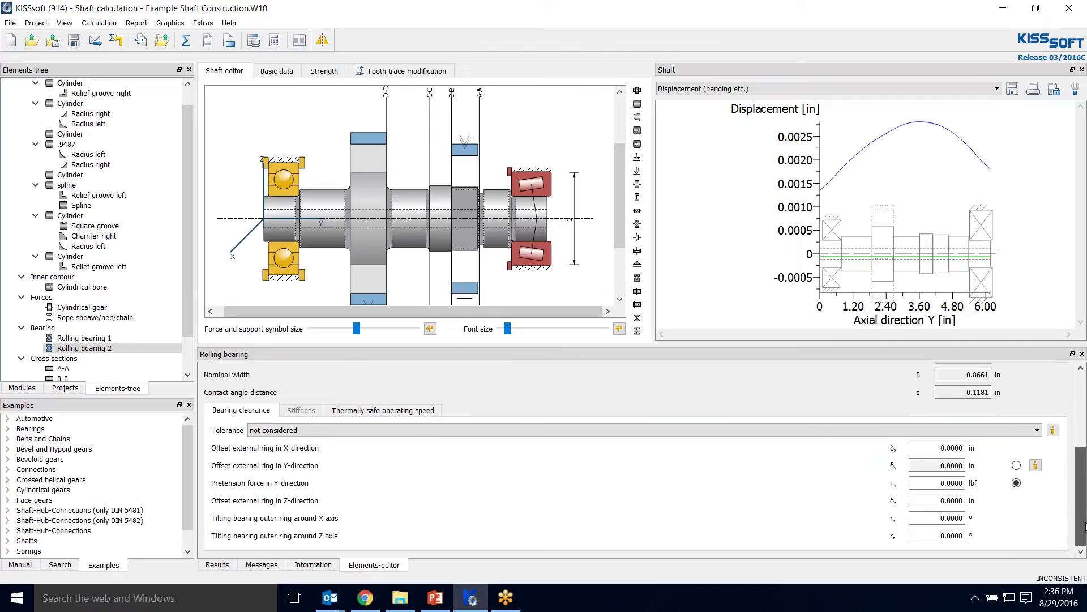
pyautogui.click(1003, 483)
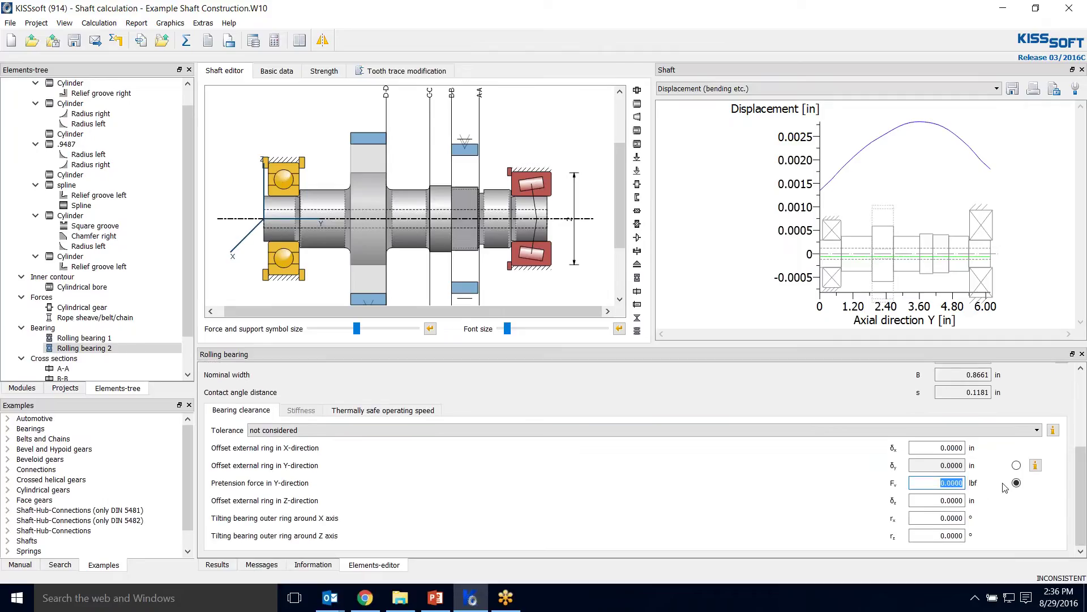
pyautogui.write('300')
pyautogui.click(536, 182)
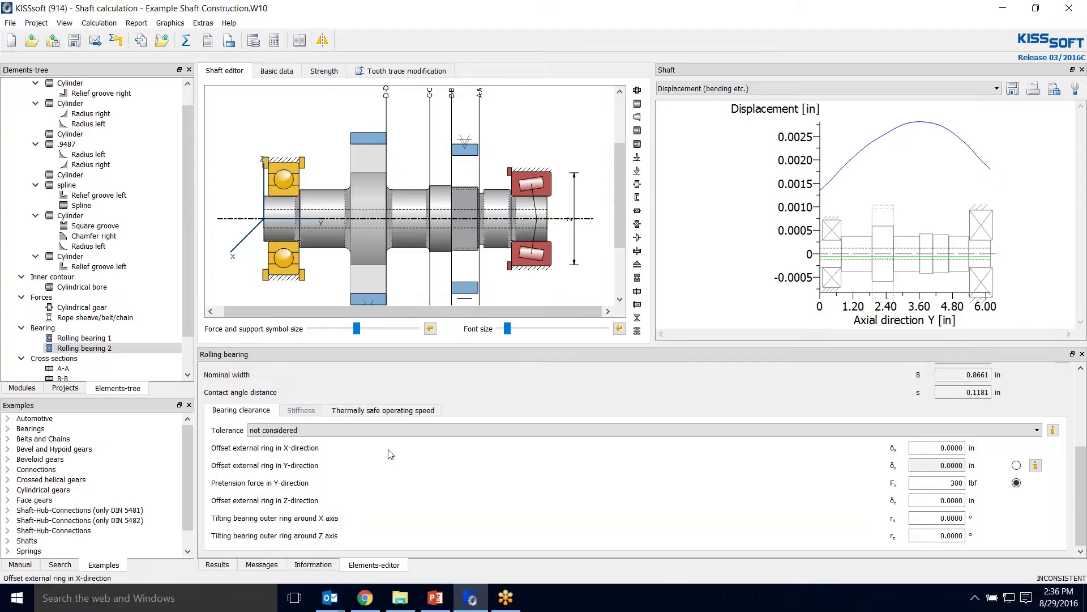
# Step: Switch Rolling bearing 2 to a fixed bearing adjusted on the right side and recalculate
pyautogui.scroll(2, 390, 455)
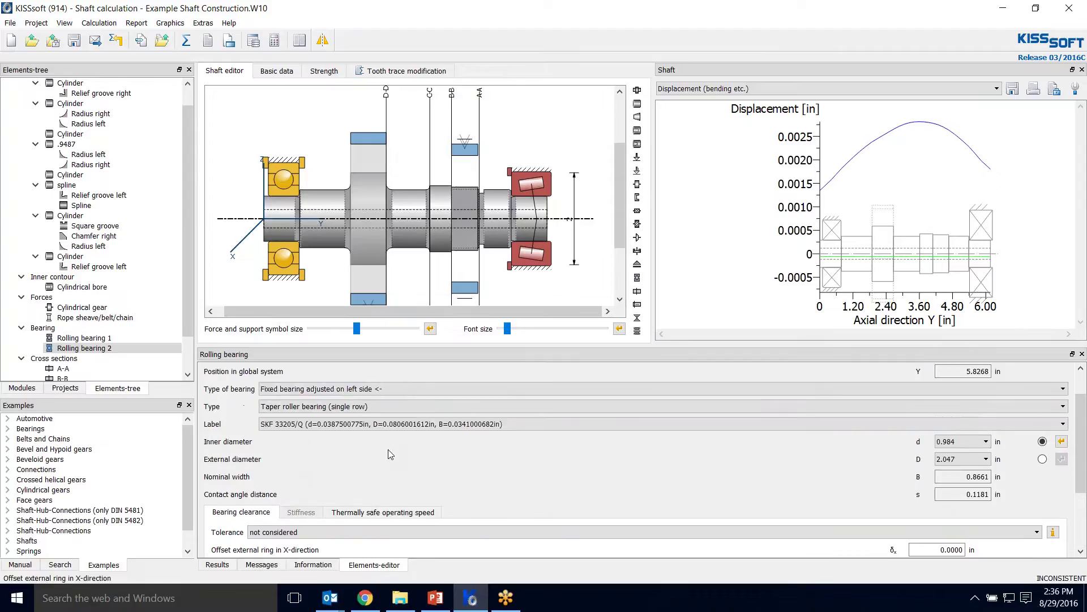
pyautogui.click(338, 393)
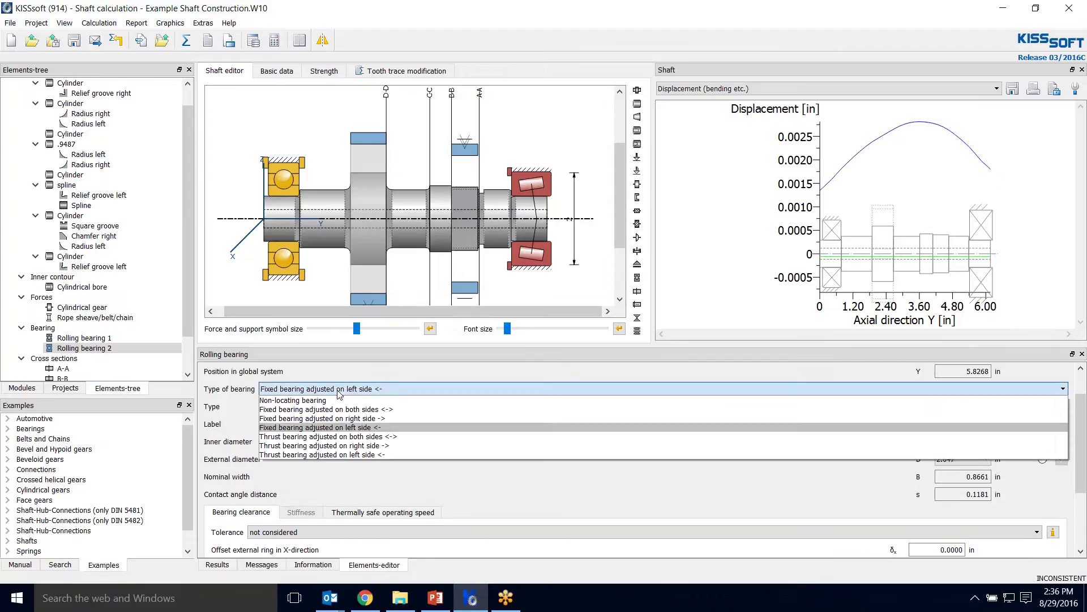
pyautogui.click(371, 416)
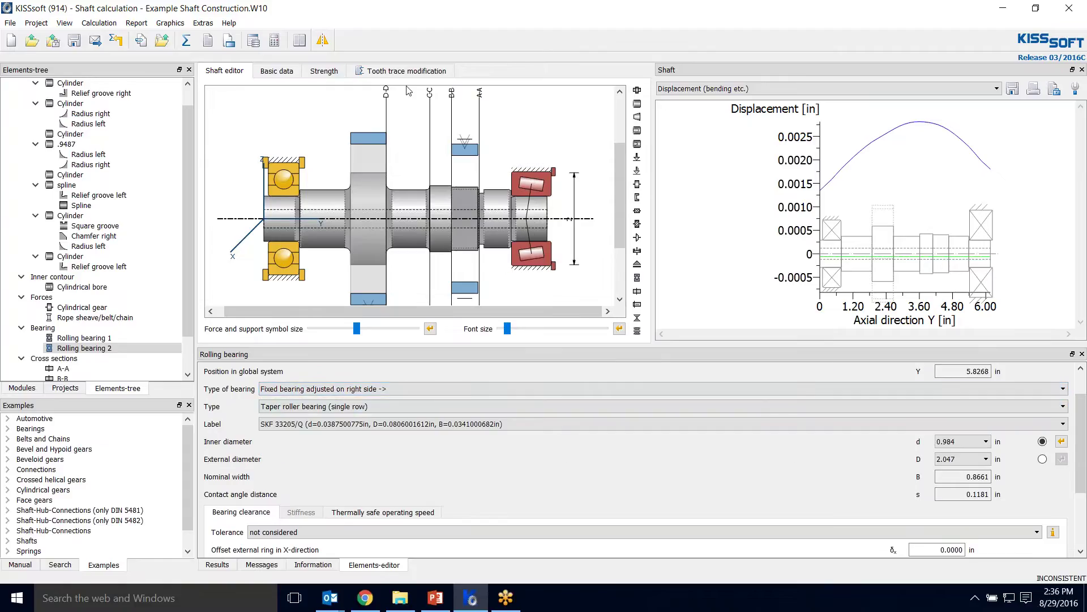
pyautogui.click(186, 41)
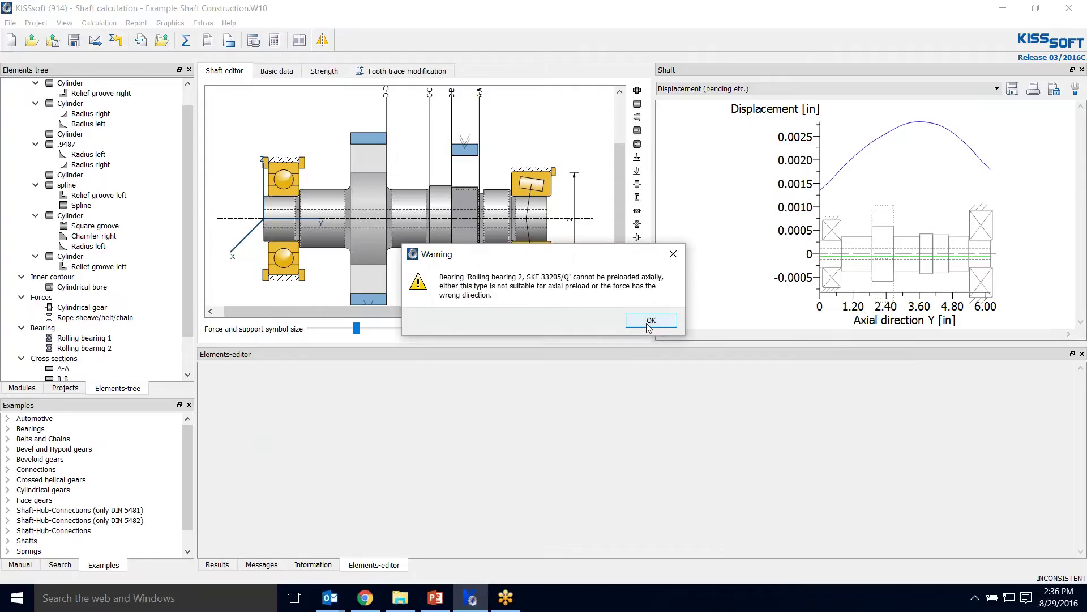
# Step: Accept the preload and notch-factor warnings (2.331 mil deflection, 2838 h minimum life), then select Rolling bearing 1
pyautogui.click(635, 320)
pyautogui.press('Return')
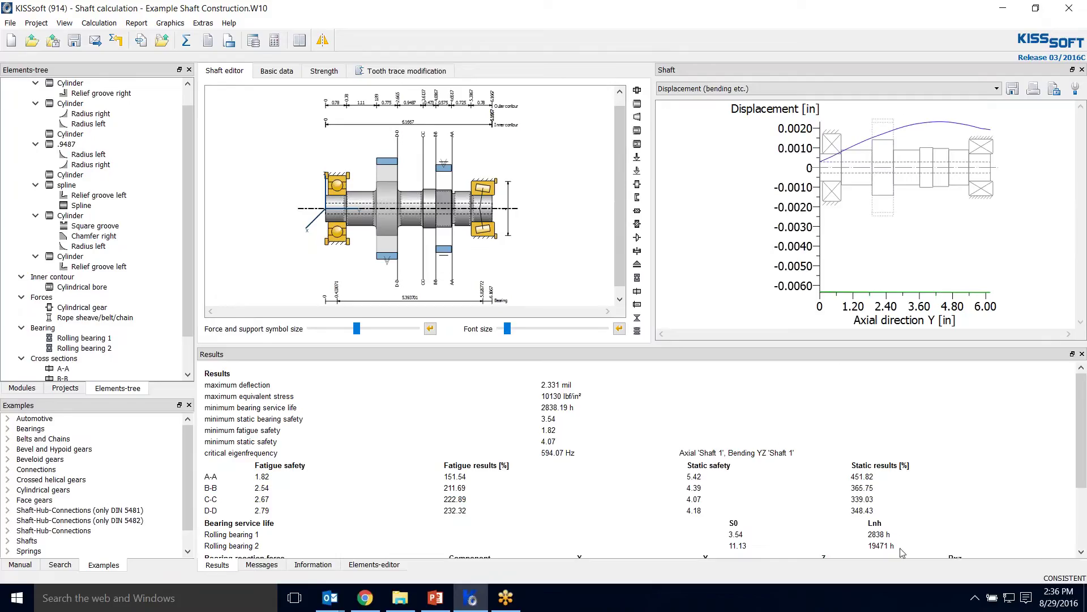
pyautogui.click(340, 187)
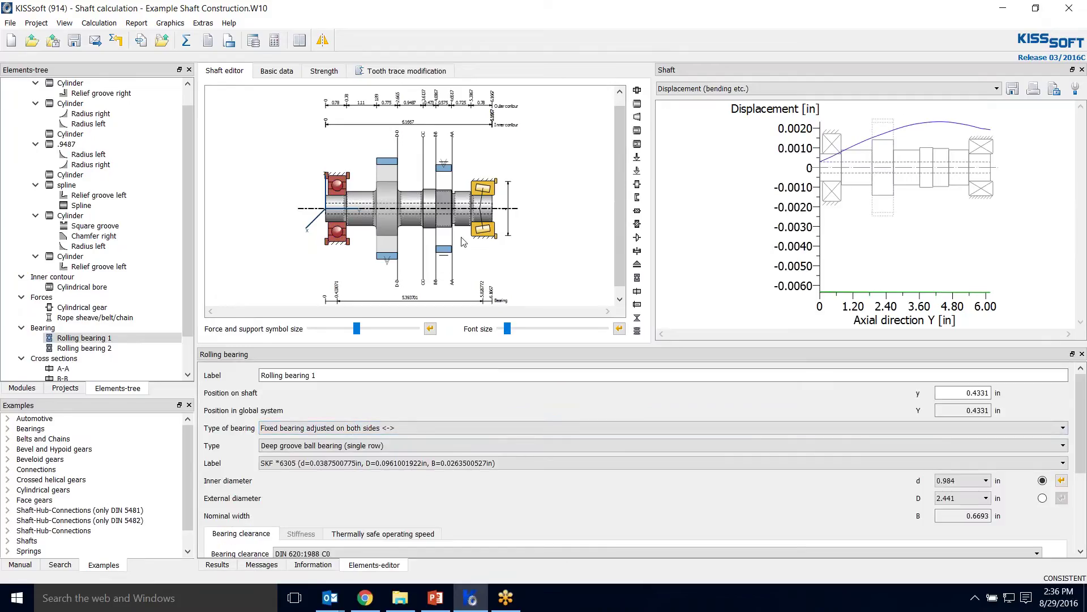
# Step: Set Rolling bearing 1 to single-row taper roller, fixed on the left side, with 0.984 in inner diameter
pyautogui.click(328, 445)
pyautogui.scroll(-3, 412, 509)
pyautogui.scroll(-3, 413, 509)
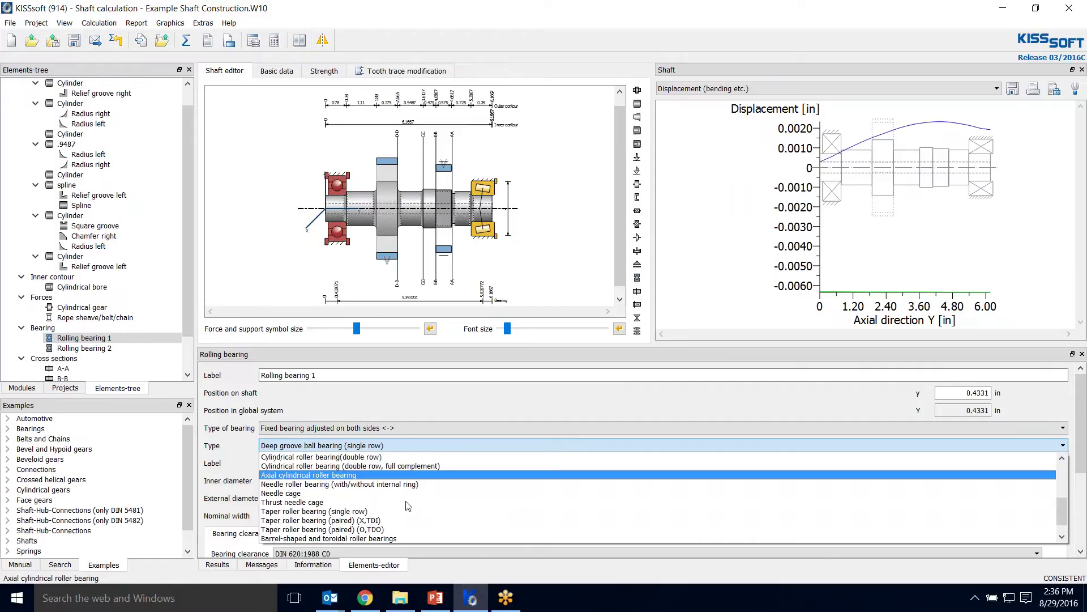
pyautogui.click(405, 506)
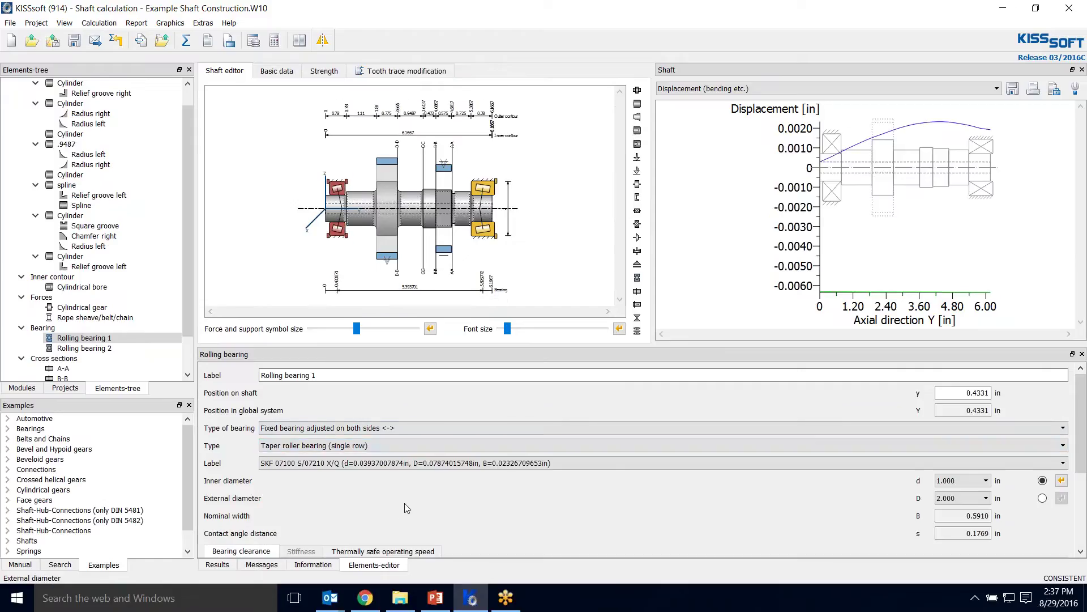
pyautogui.click(338, 428)
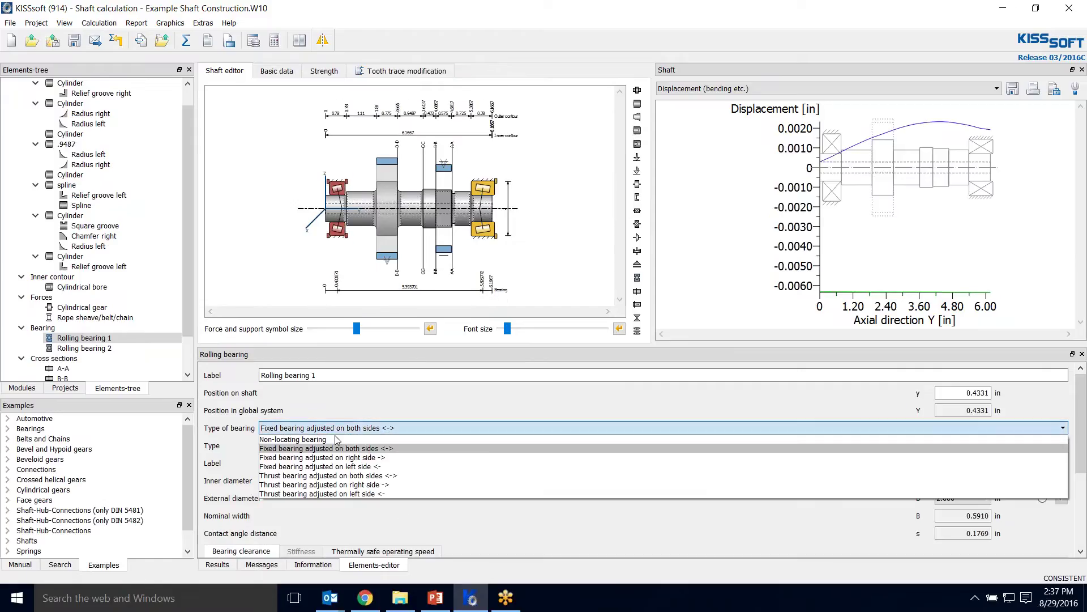
pyautogui.click(326, 466)
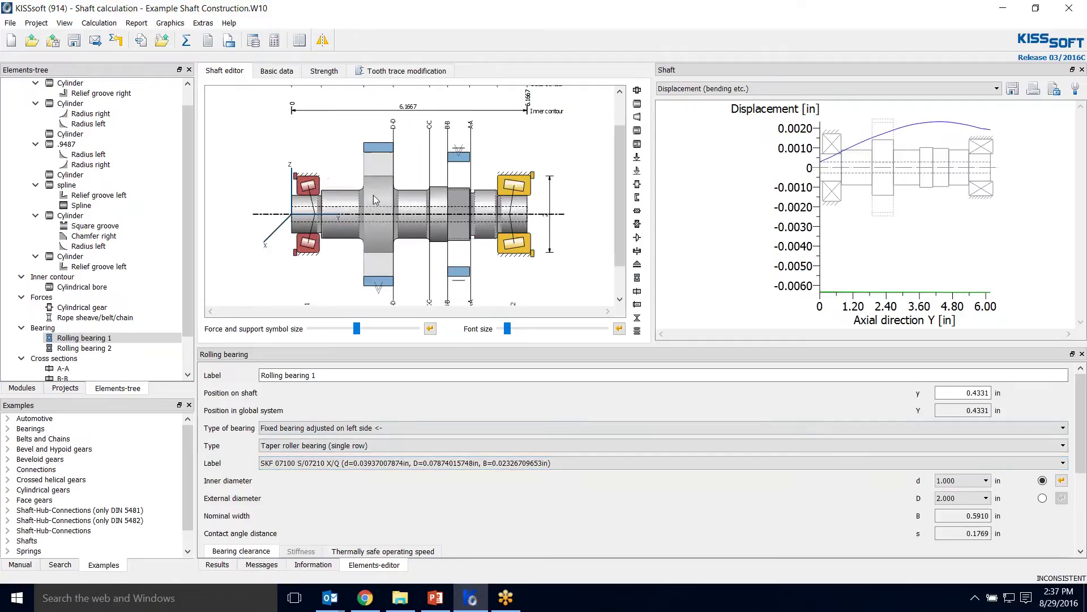
pyautogui.scroll(3, 374, 199)
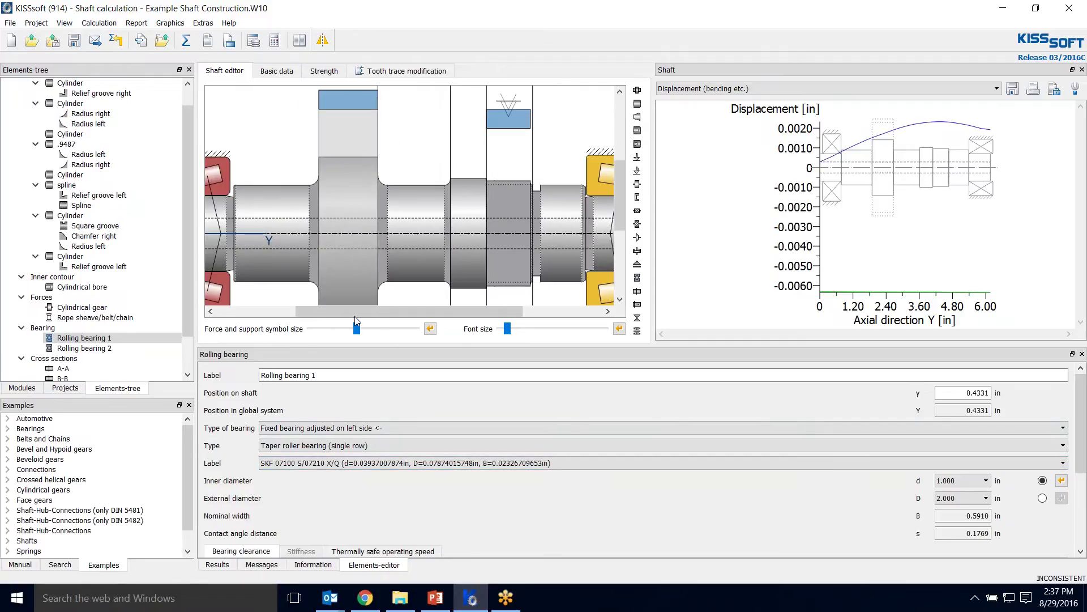
pyautogui.moveTo(348, 307); pyautogui.dragTo(306, 308)
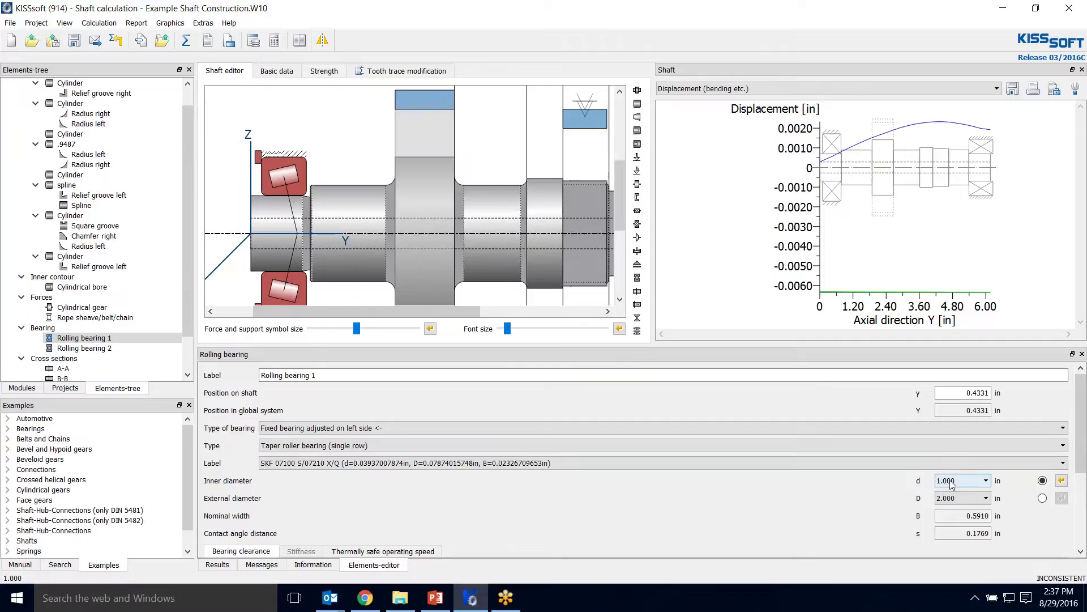
pyautogui.click(986, 480)
pyautogui.click(948, 565)
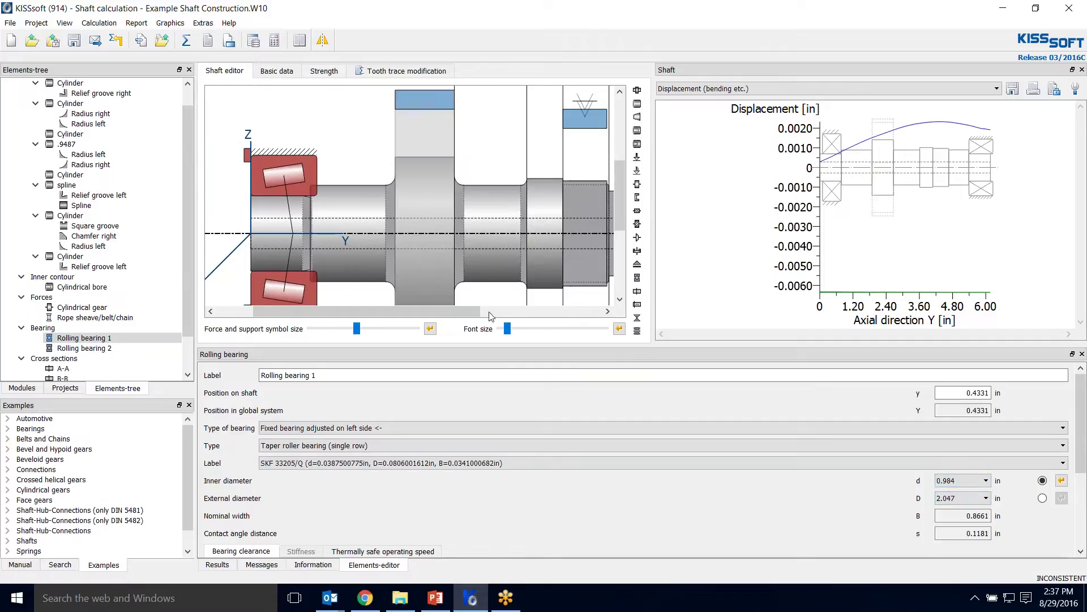
# Step: Slide Rolling bearing 1 toward the shaft shoulder and set its position to 0.35 in
pyautogui.moveTo(277, 181); pyautogui.dragTo(280, 182)
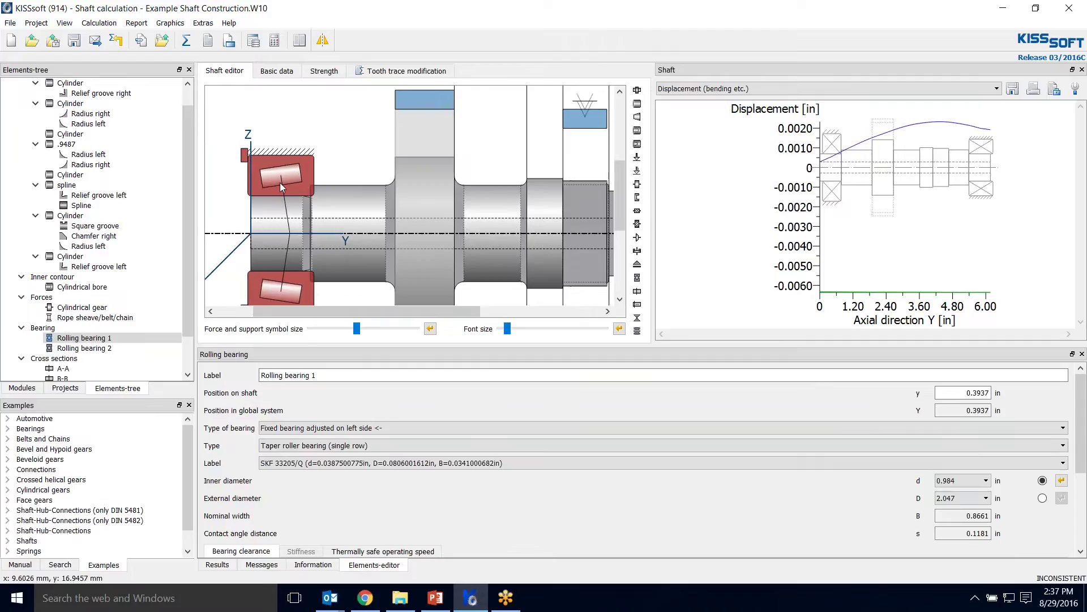
pyautogui.scroll(3, 332, 202)
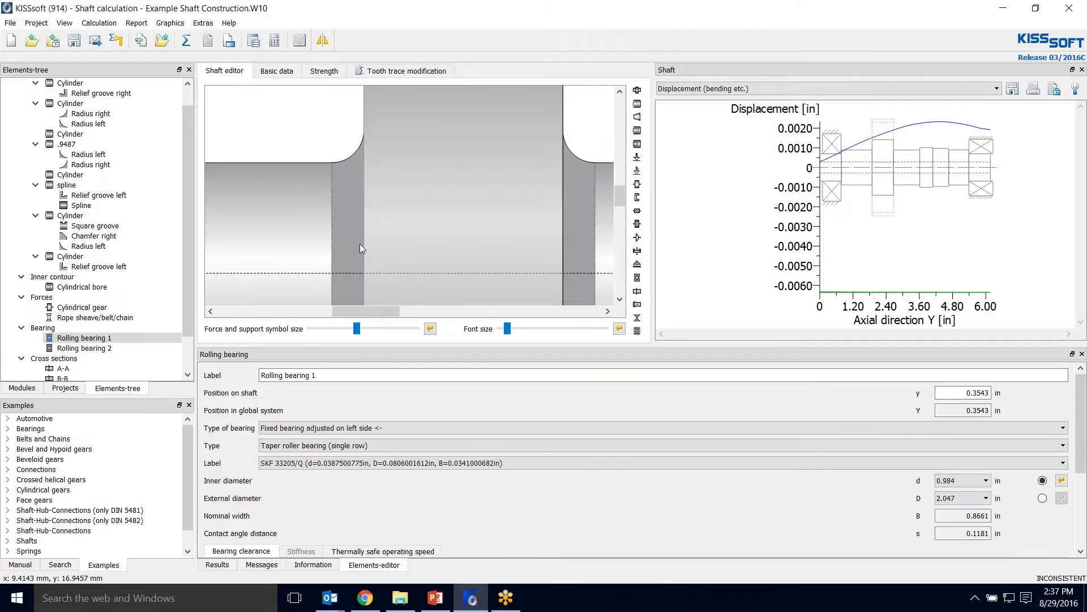
pyautogui.moveTo(358, 311); pyautogui.dragTo(310, 309)
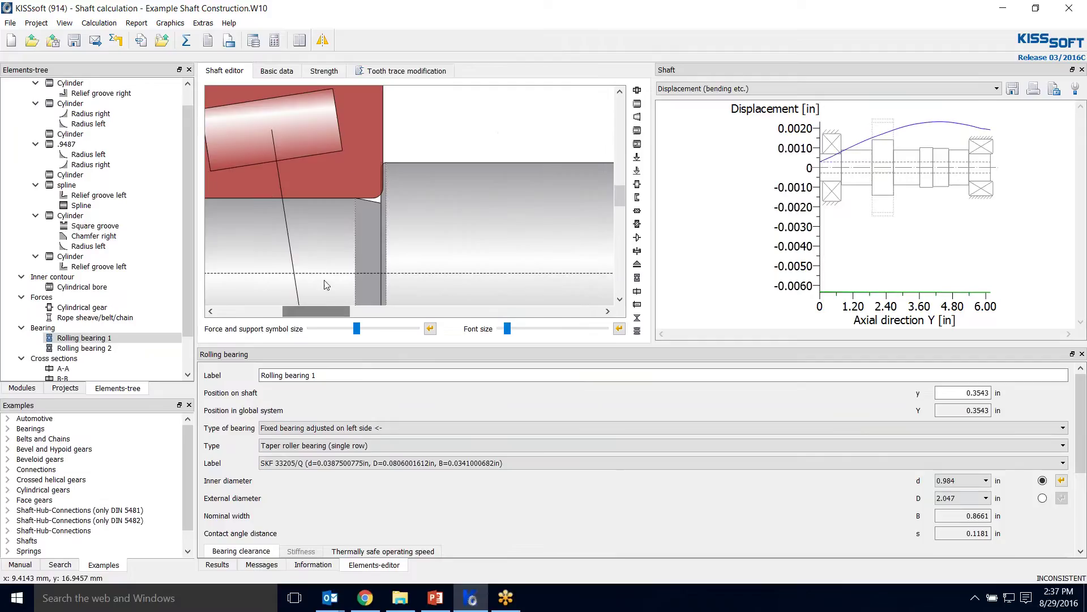
pyautogui.doubleClick(977, 392)
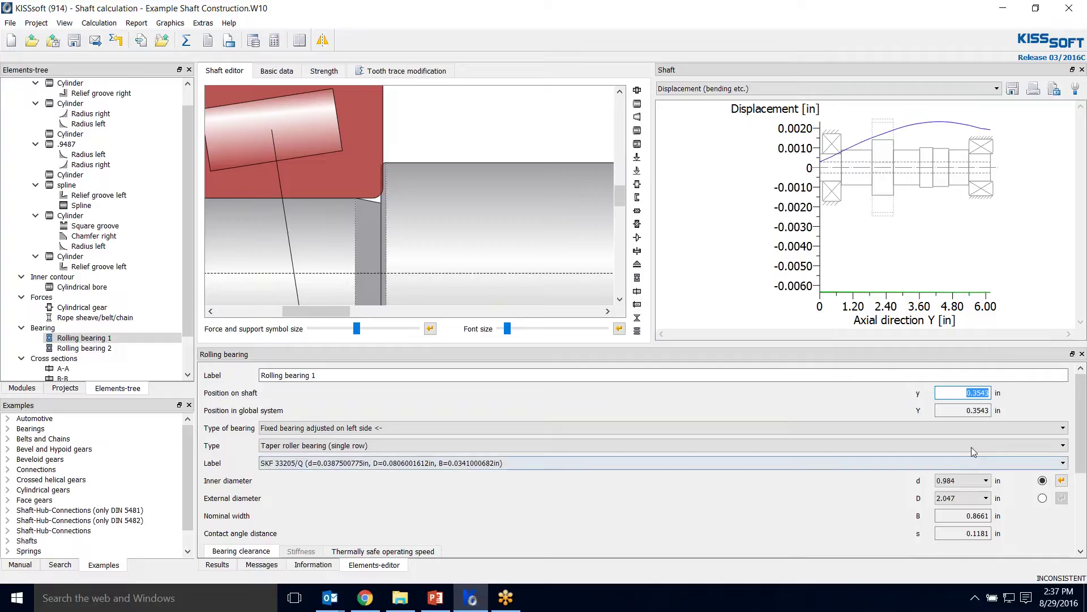
pyautogui.click(988, 392)
pyautogui.write('5')
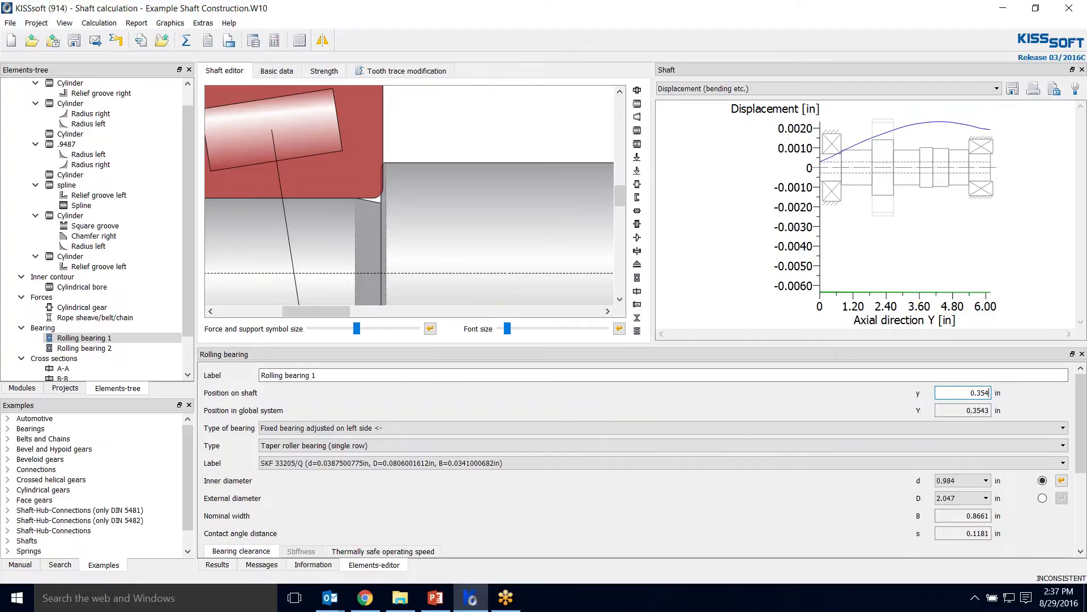
pyautogui.press('Return')
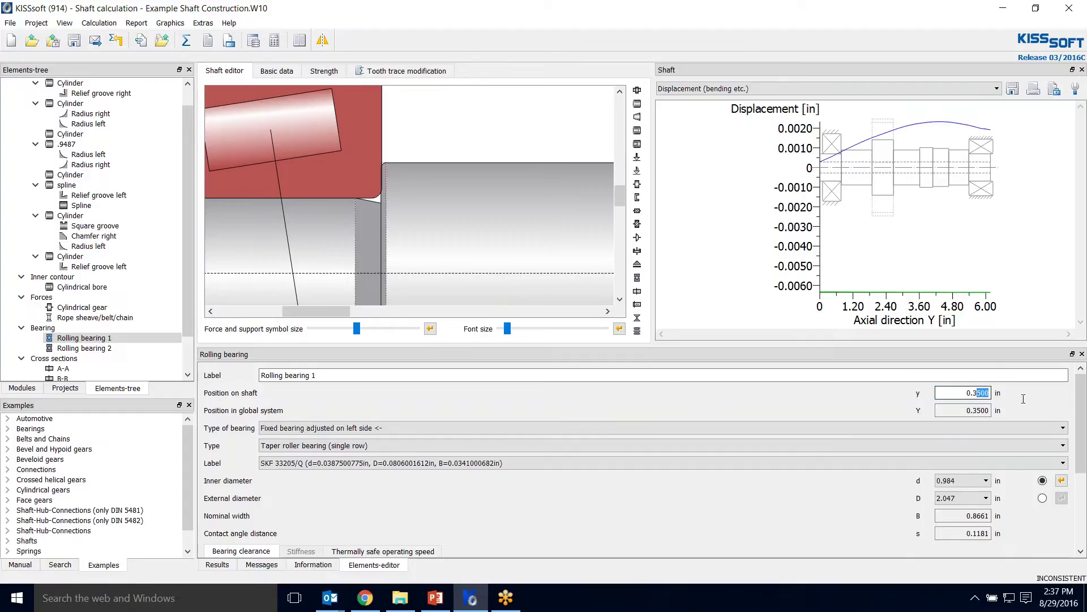
# Step: Refine Rolling bearing 1's shaft position to 0.348 in, then 0.345 in
pyautogui.write('48')
pyautogui.press('Return')
pyautogui.scroll(5, 425, 199)
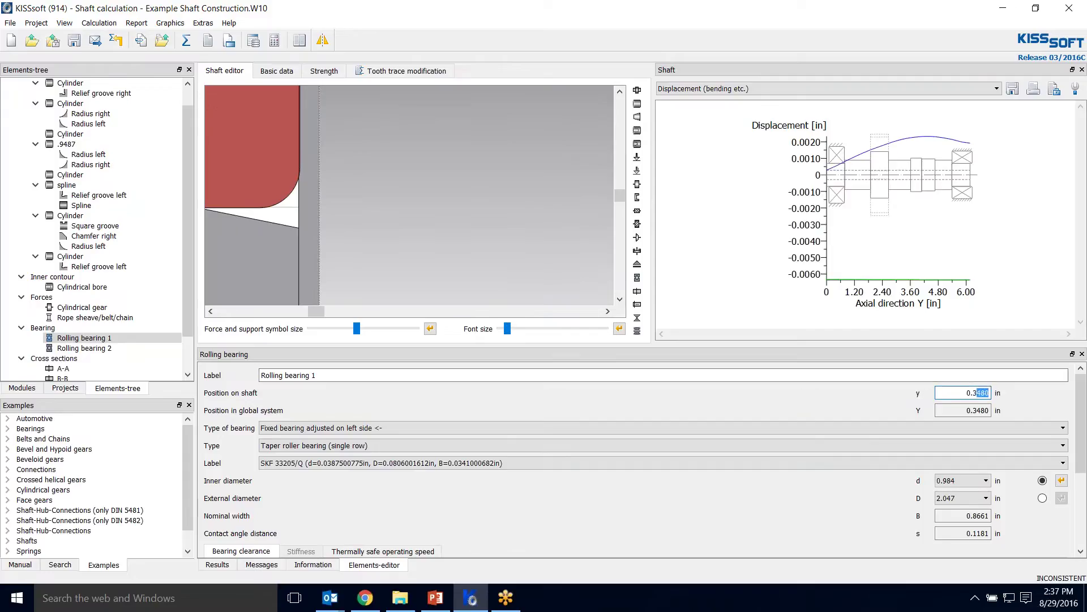
pyautogui.write('45')
pyautogui.press('Return')
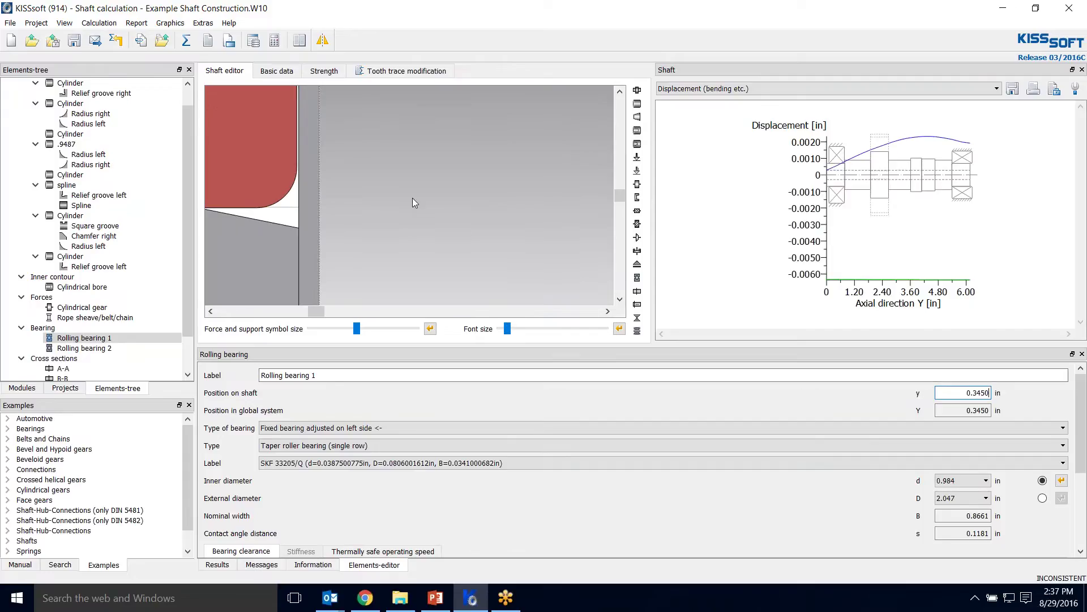
pyautogui.scroll(-5, 412, 198)
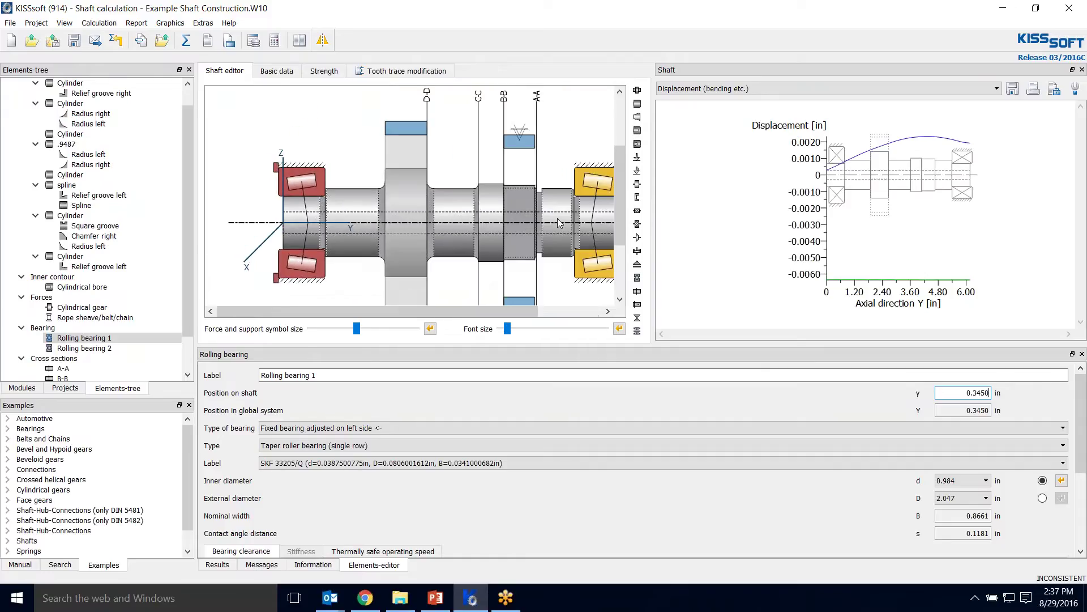
pyautogui.scroll(5, 559, 222)
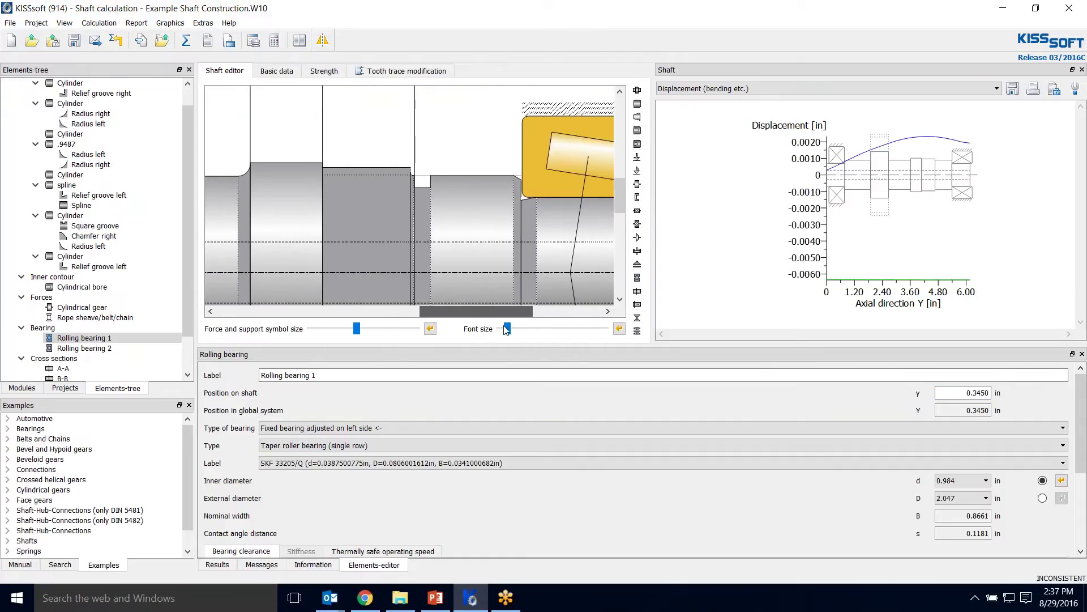
pyautogui.click(506, 329)
pyautogui.scroll(-3, 430, 243)
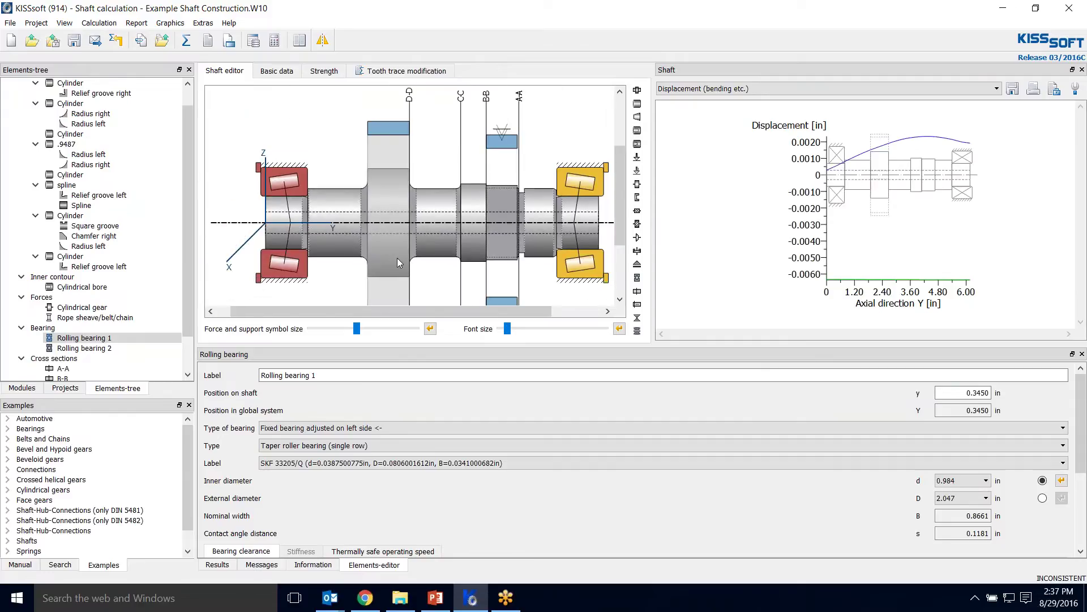
# Step: Recalculate the shaft past both warnings: 1.172 mil deflection, 18863 h minimum bearing life
pyautogui.click(315, 136)
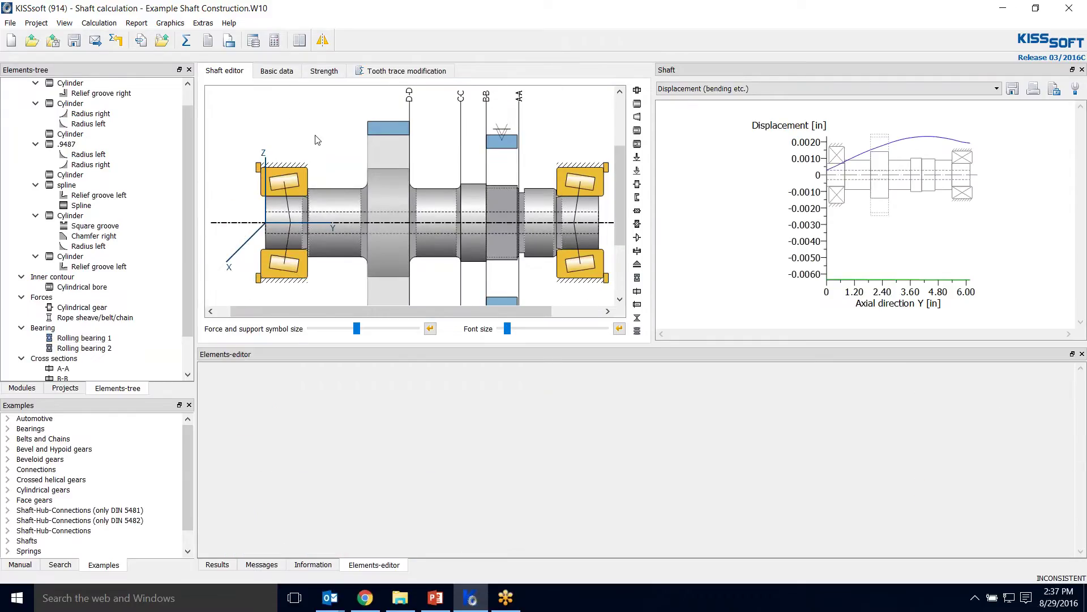
pyautogui.click(186, 39)
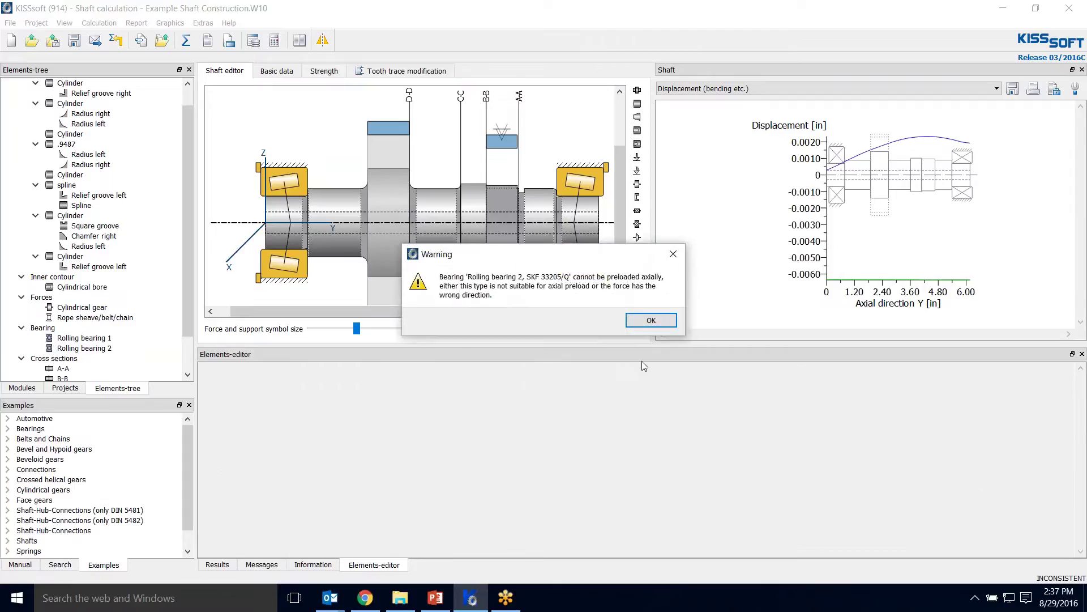
pyautogui.click(646, 321)
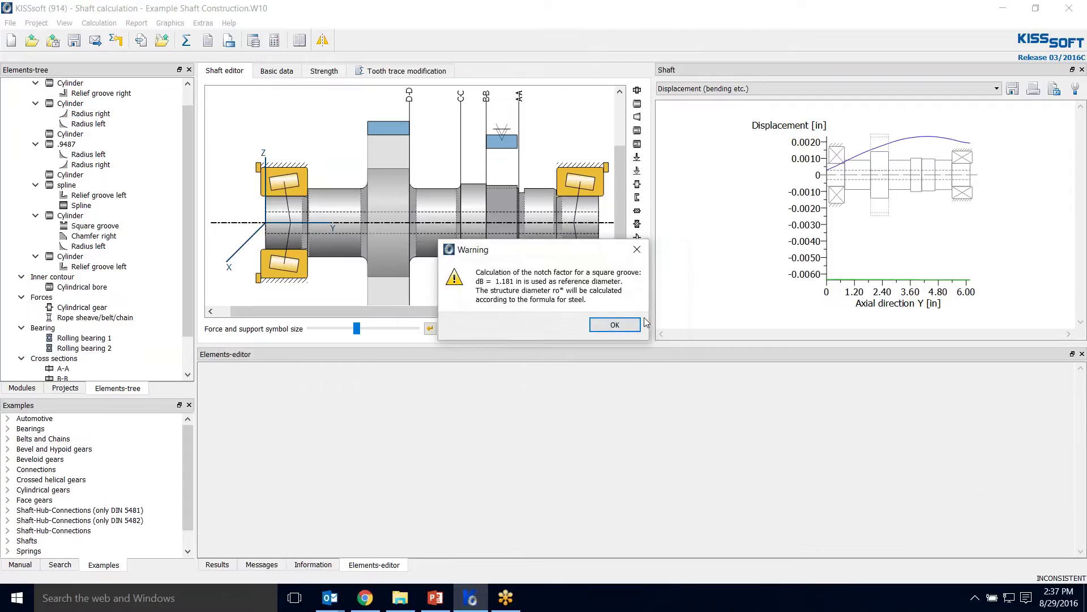
pyautogui.click(615, 324)
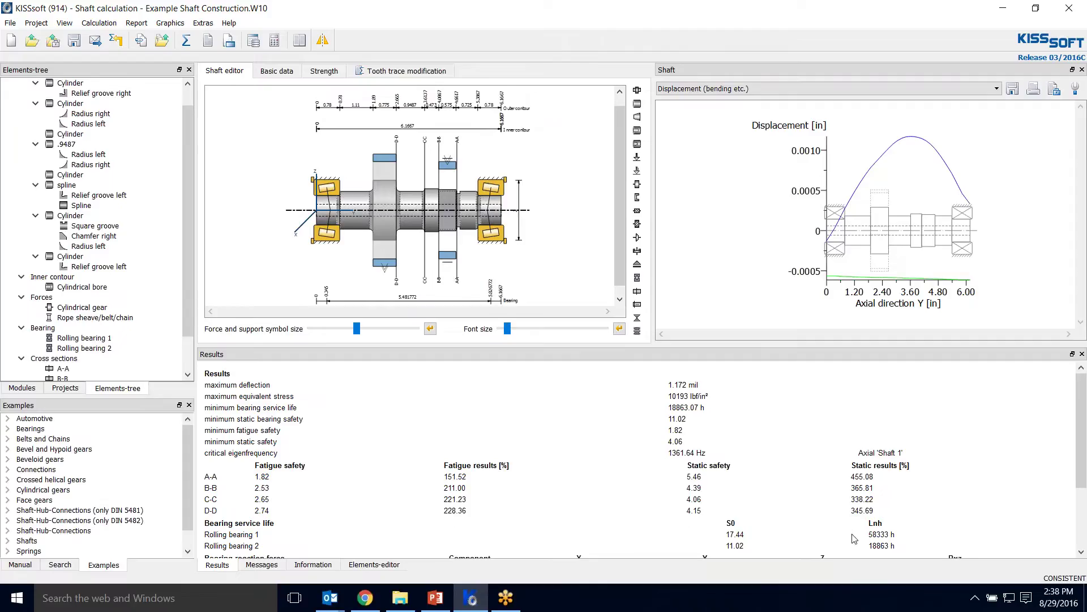
pyautogui.scroll(-1, 844, 529)
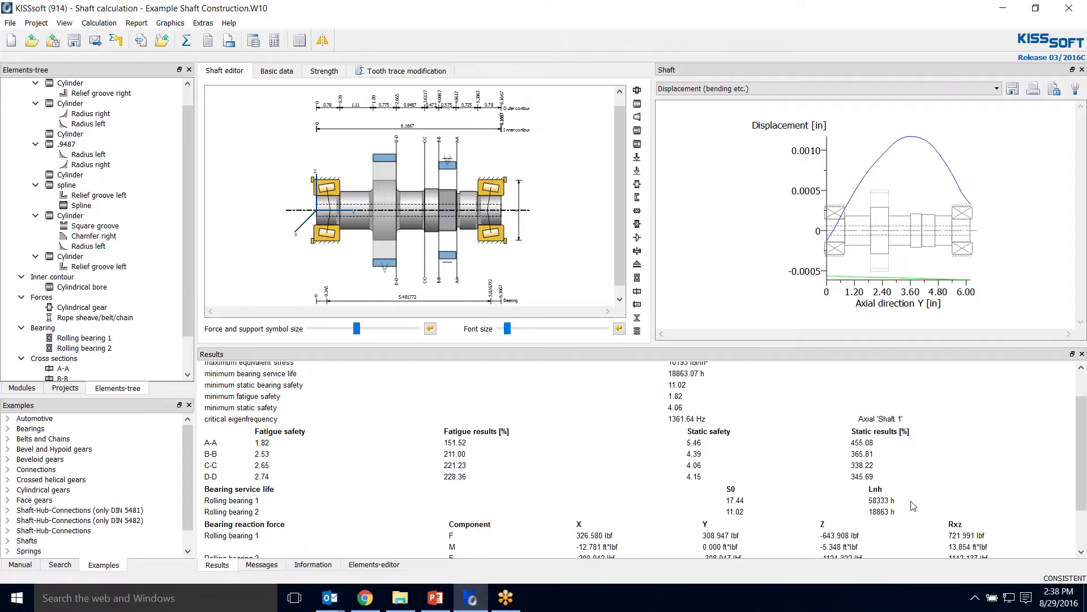
# Step: Fit SKF 32205 BJ2/Q to Rolling bearing 2 and nudge it left to 5.7874 in
pyautogui.click(491, 238)
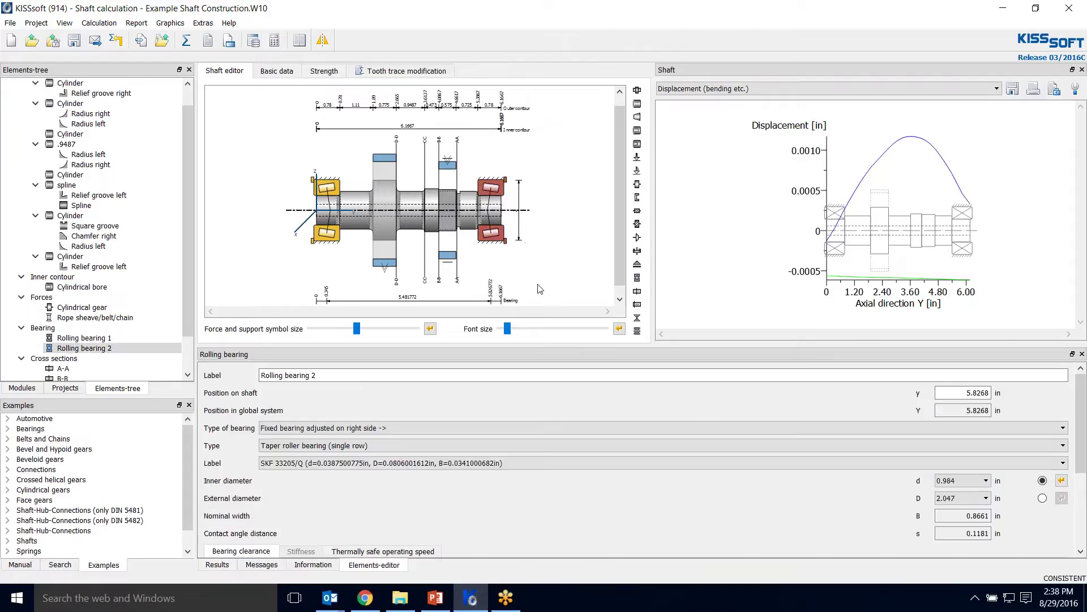
pyautogui.click(525, 459)
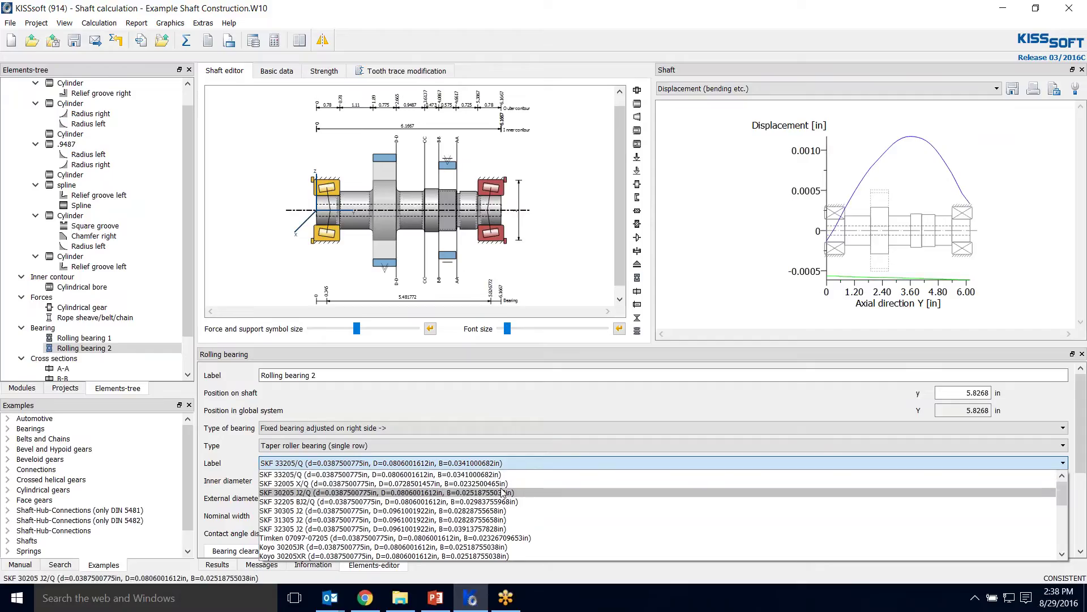
pyautogui.click(481, 502)
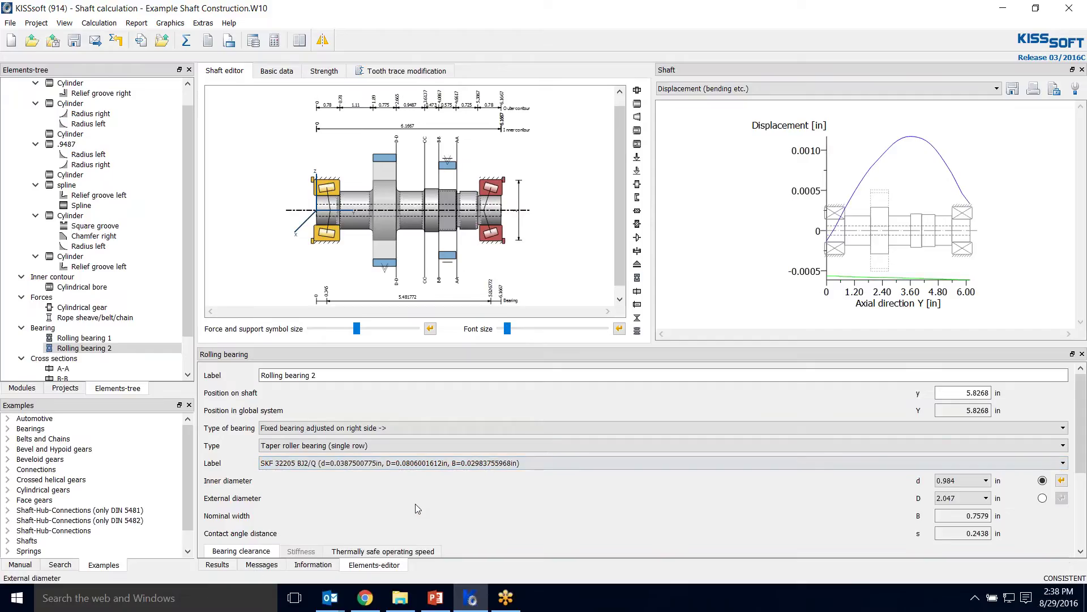
pyautogui.scroll(2, 493, 215)
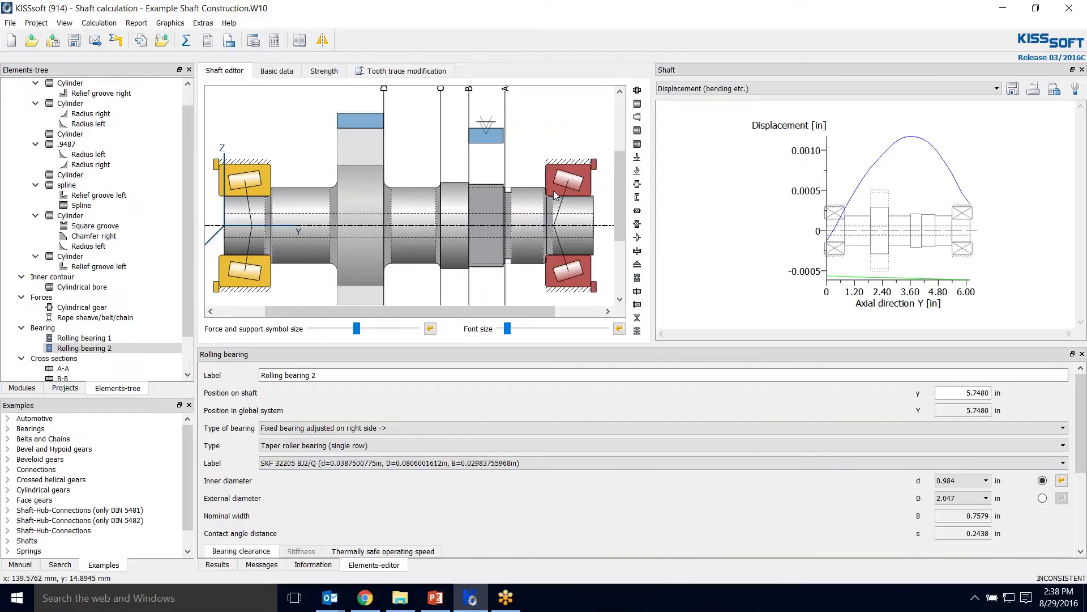
pyautogui.moveTo(556, 189); pyautogui.dragTo(554, 191)
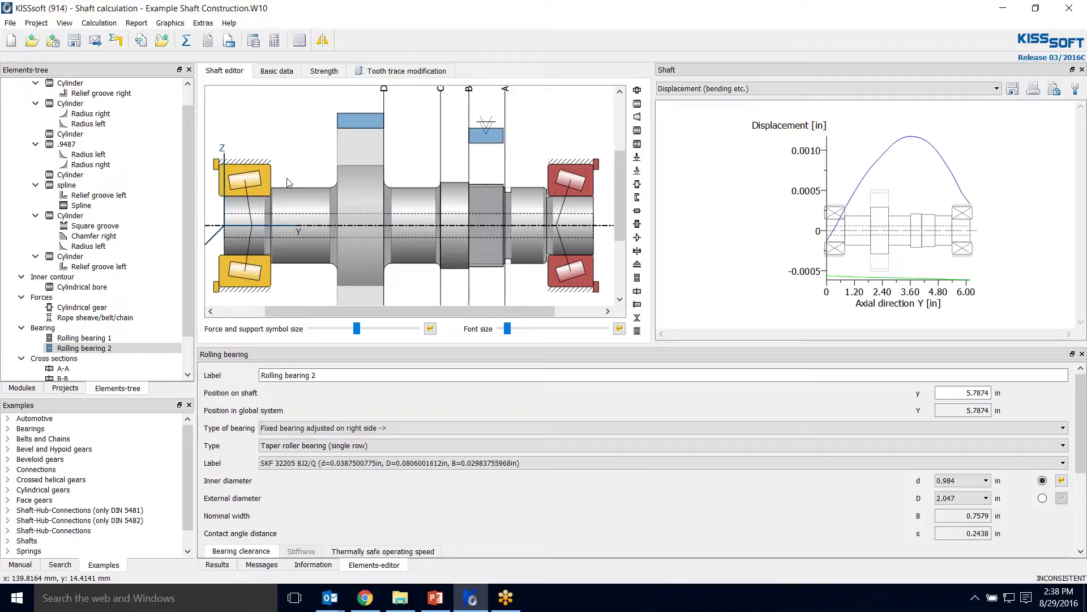
# Step: Fit SKF 32205 BJ2/Q to Rolling bearing 1 and check its data at 0.3937 in
pyautogui.click(256, 191)
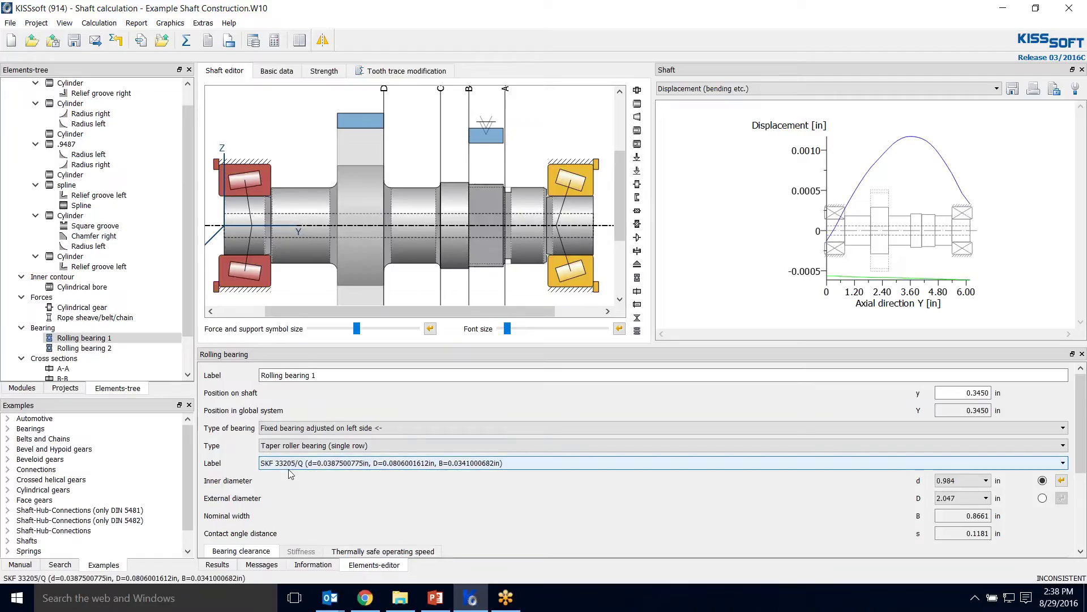
pyautogui.click(575, 191)
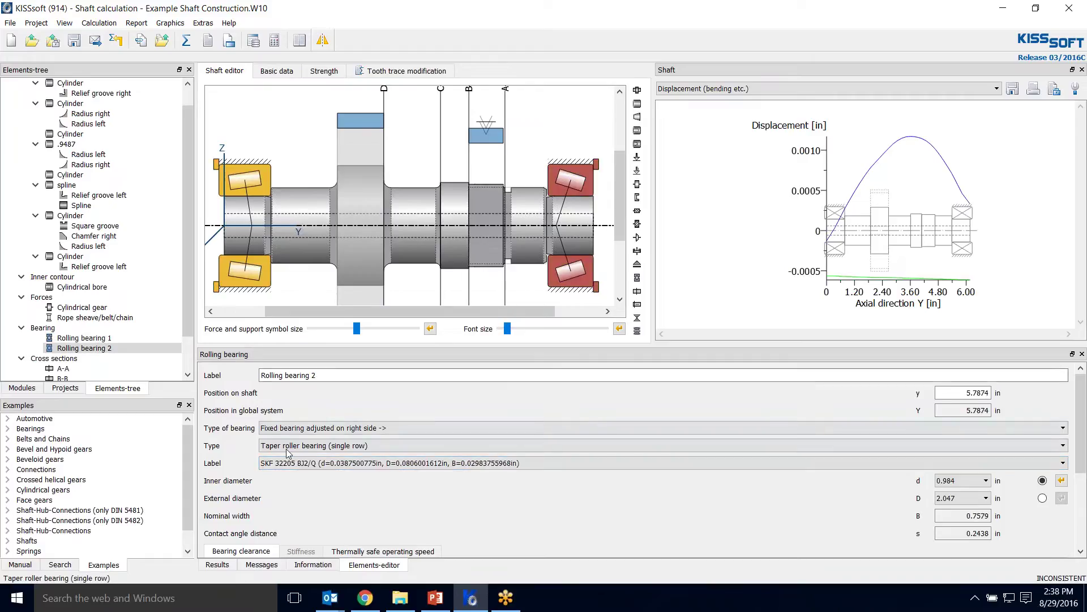
pyautogui.click(256, 277)
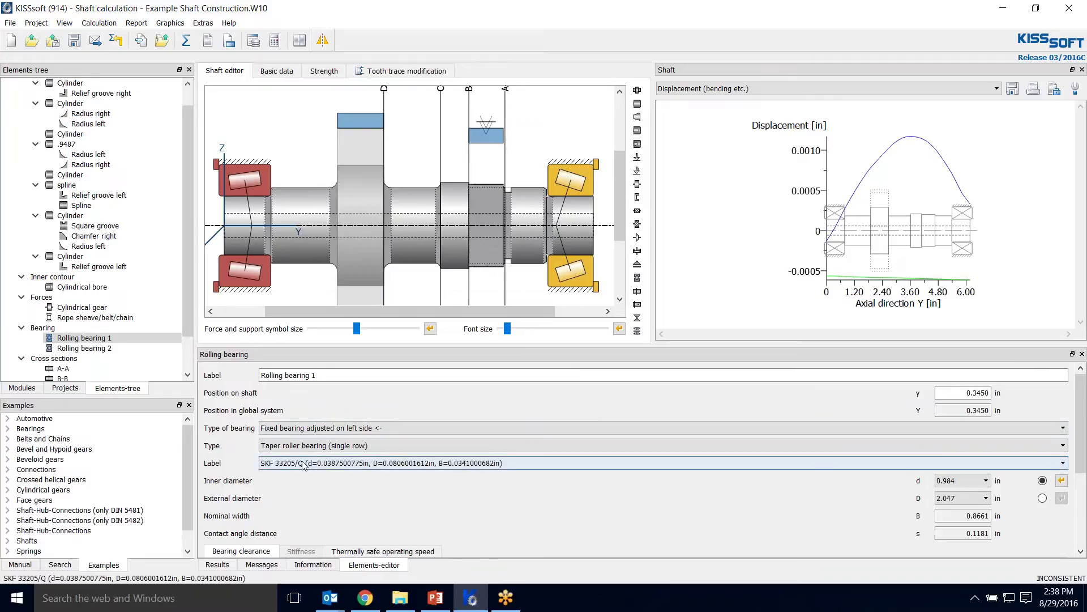
pyautogui.click(348, 462)
pyautogui.click(338, 501)
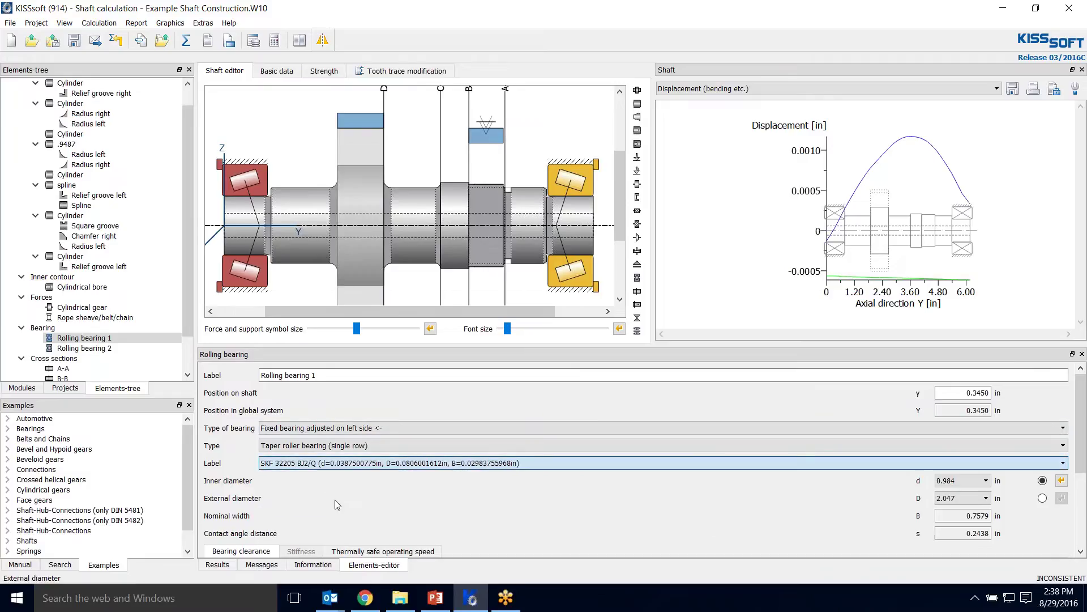
pyautogui.click(247, 294)
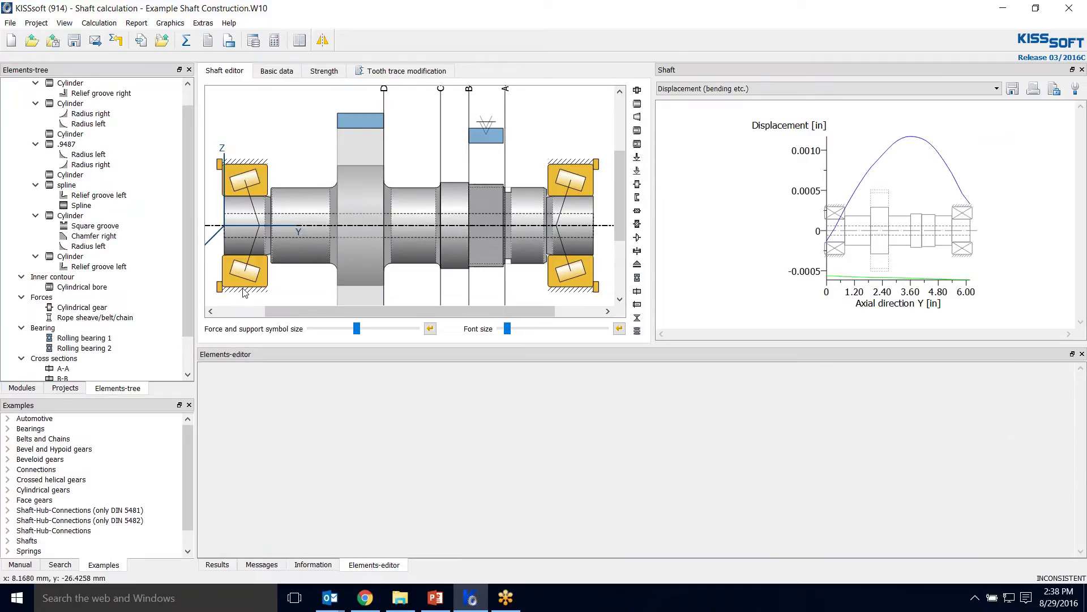
pyautogui.click(237, 284)
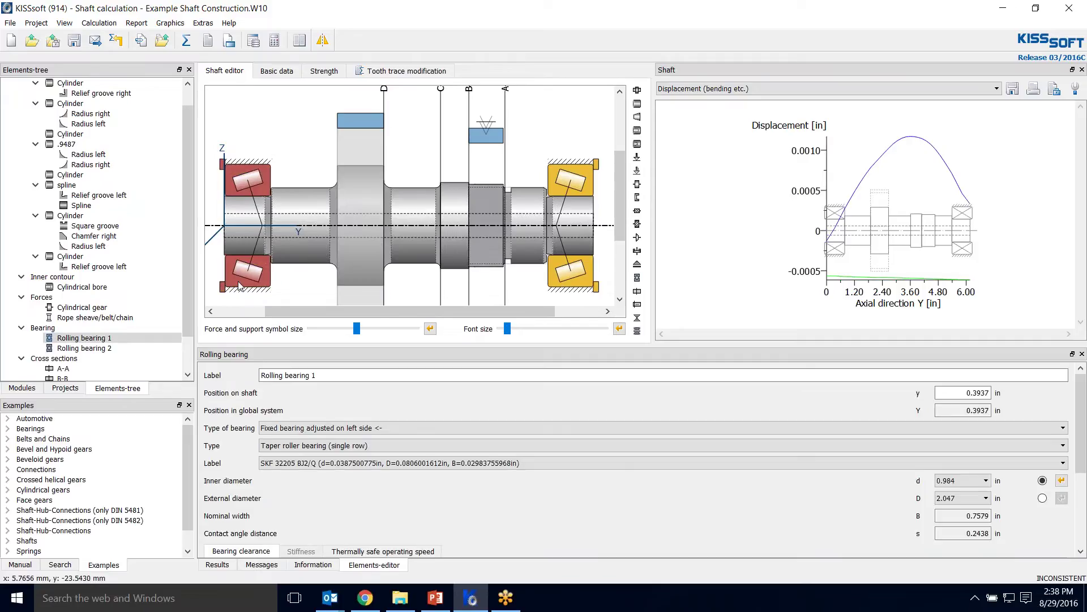
pyautogui.scroll(-2, 541, 189)
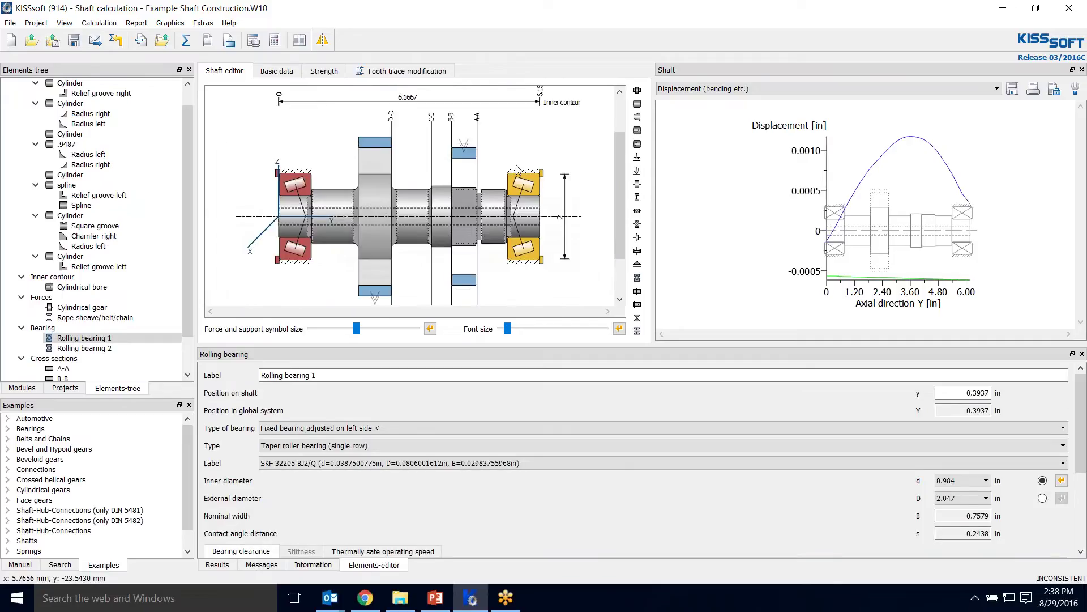
pyautogui.scroll(-1, 516, 169)
pyautogui.click(521, 274)
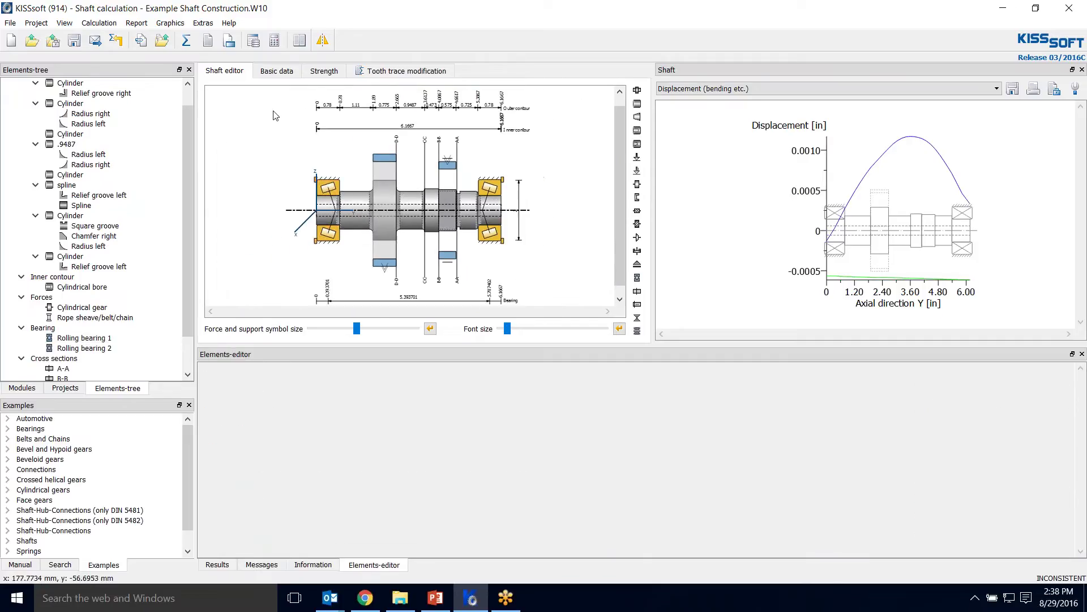
# Step: Recalculate with the SKF 32205 BJ2/Q bearings past both warnings (1.081 mil deflection), then select Rolling bearing 2
pyautogui.click(184, 46)
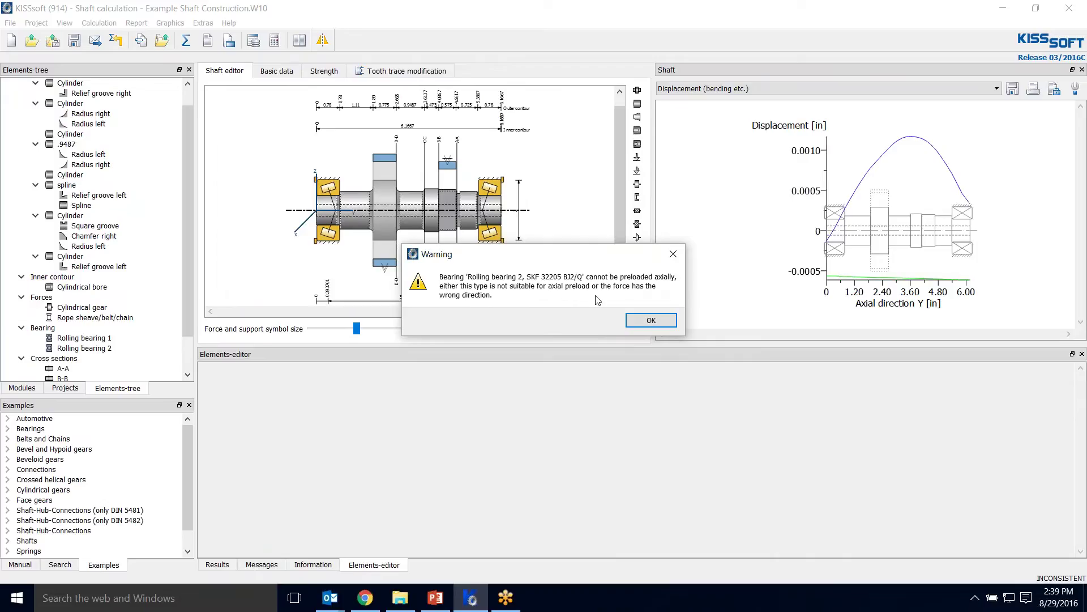
pyautogui.click(650, 321)
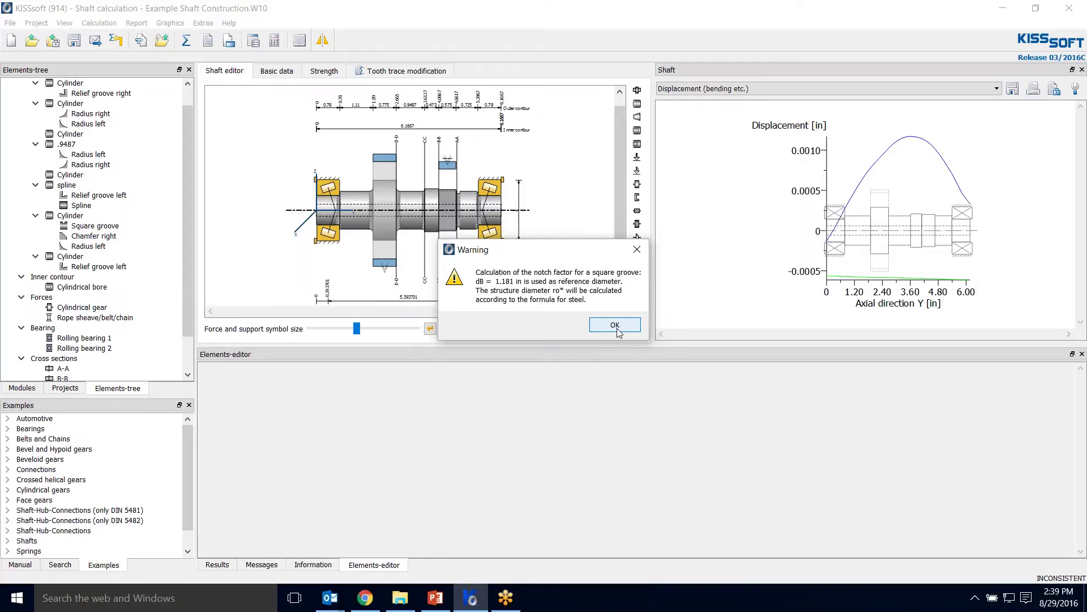
pyautogui.click(616, 325)
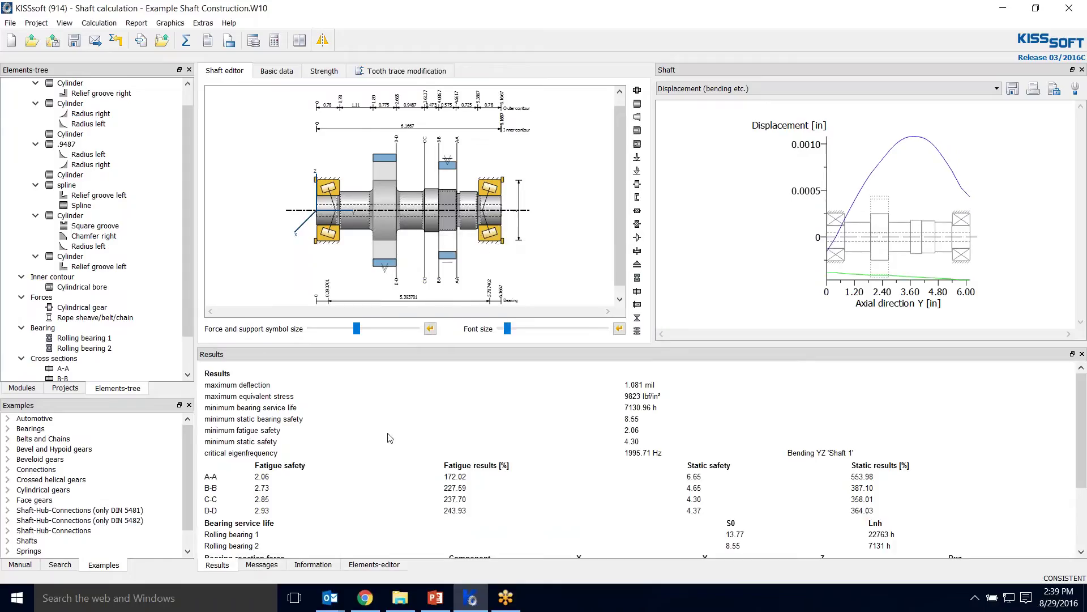
pyautogui.click(491, 239)
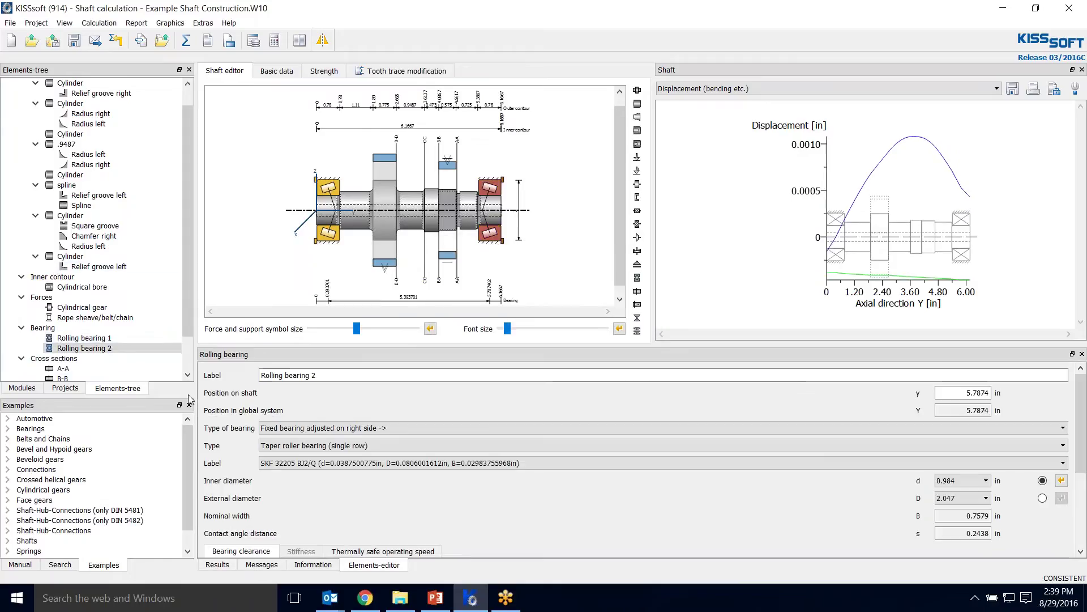
# Step: Make Rolling bearing 2 fixed on the left side and recalculate, which fails to converge
pyautogui.click(340, 428)
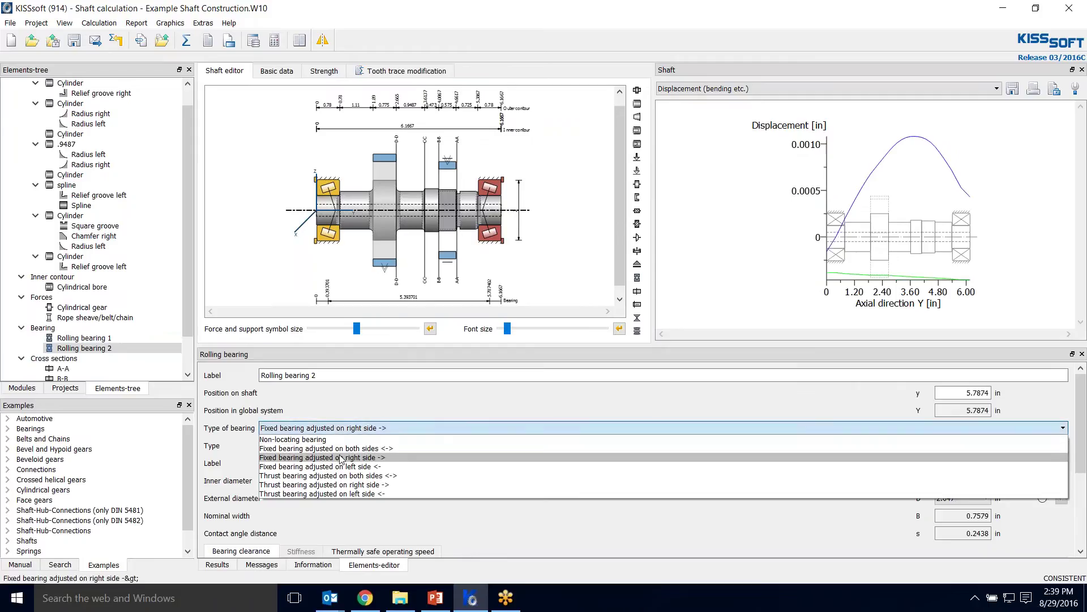
pyautogui.click(342, 467)
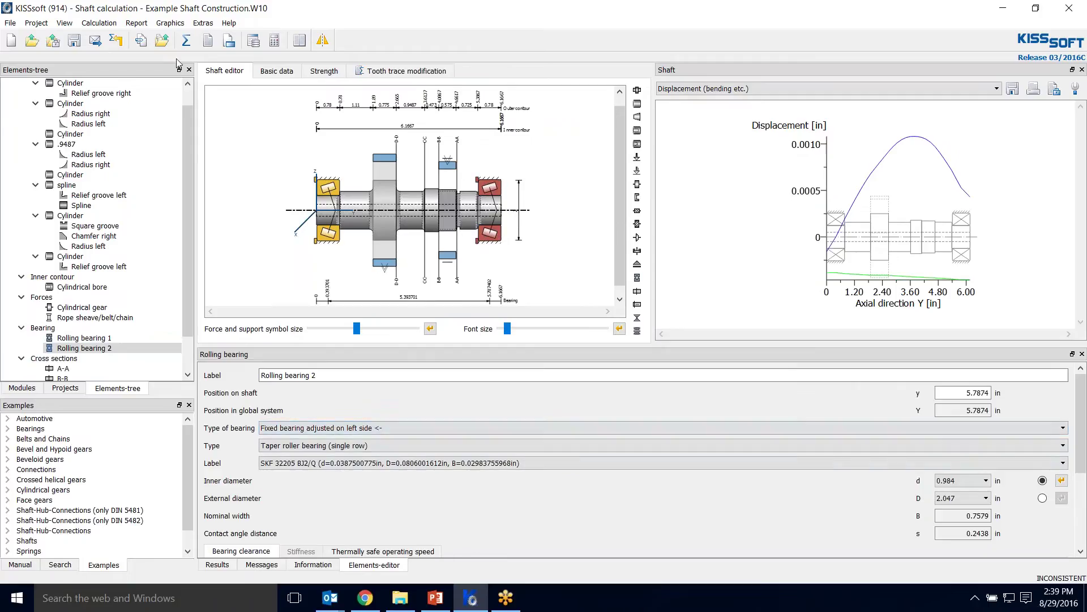
pyautogui.click(186, 41)
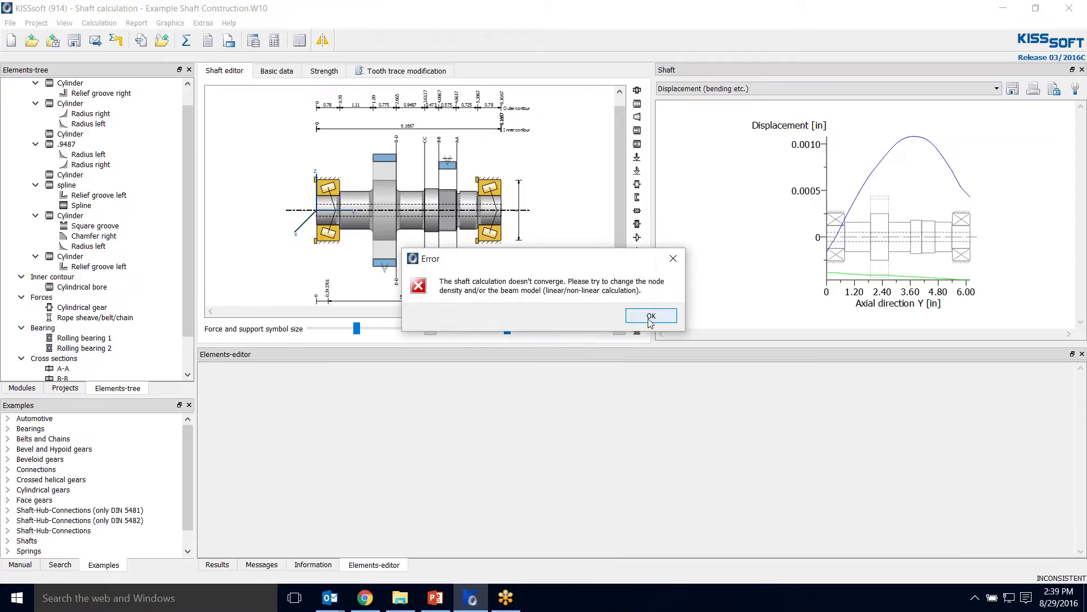
pyautogui.click(651, 315)
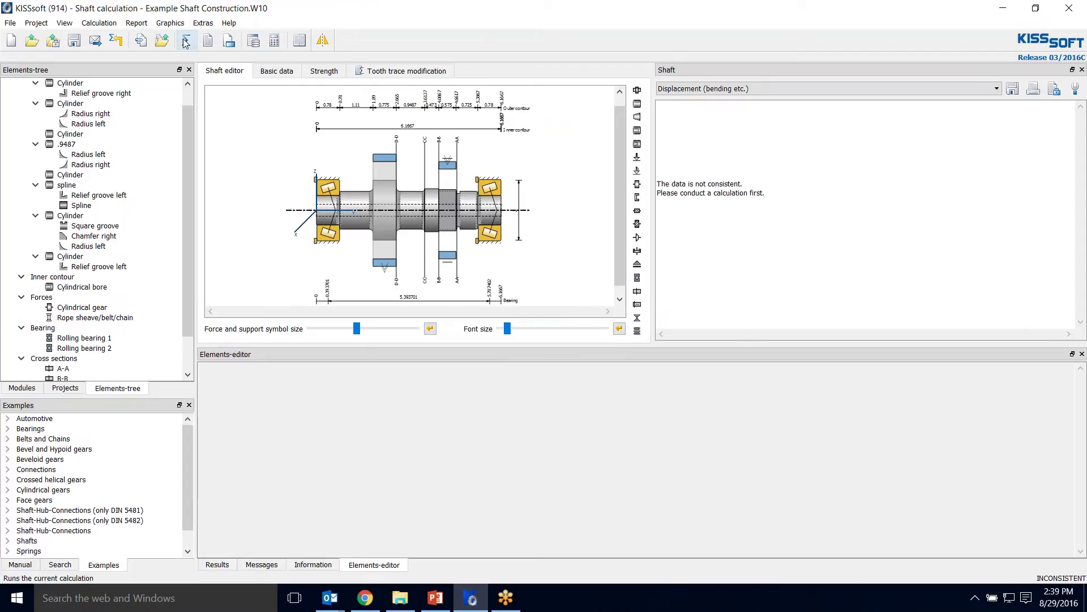
# Step: Enable the non-linear shaft model with high node density and recalculate, still without convergence
pyautogui.click(208, 41)
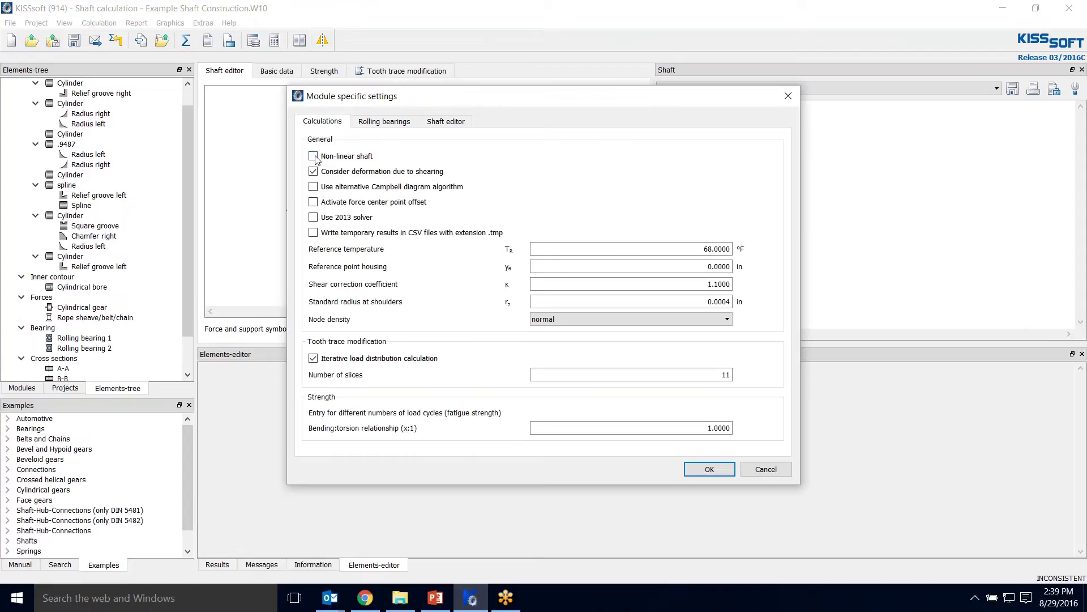
pyautogui.click(562, 319)
pyautogui.click(546, 357)
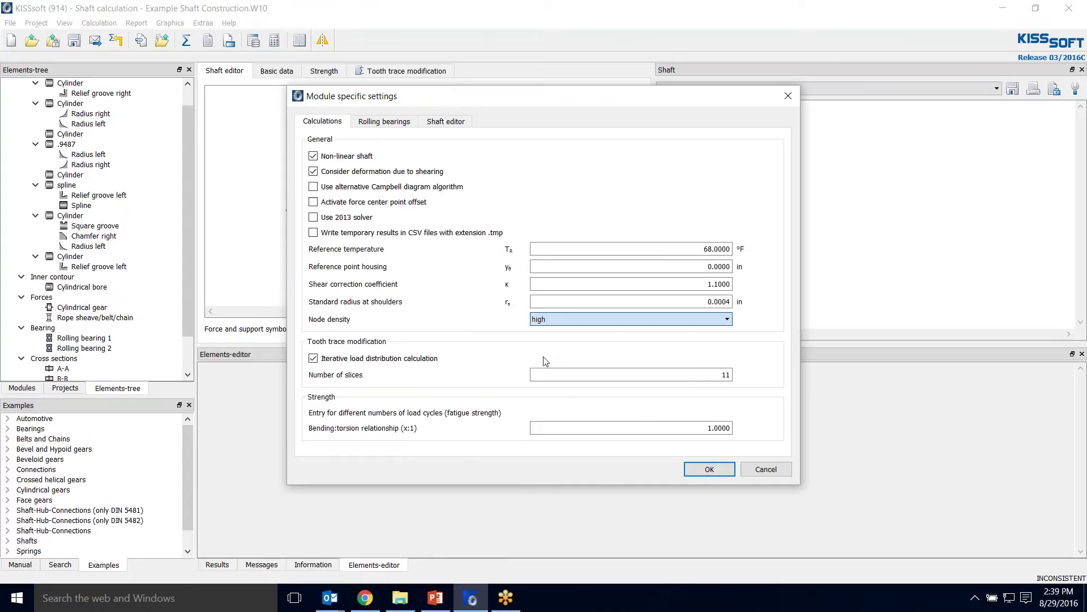
pyautogui.click(690, 468)
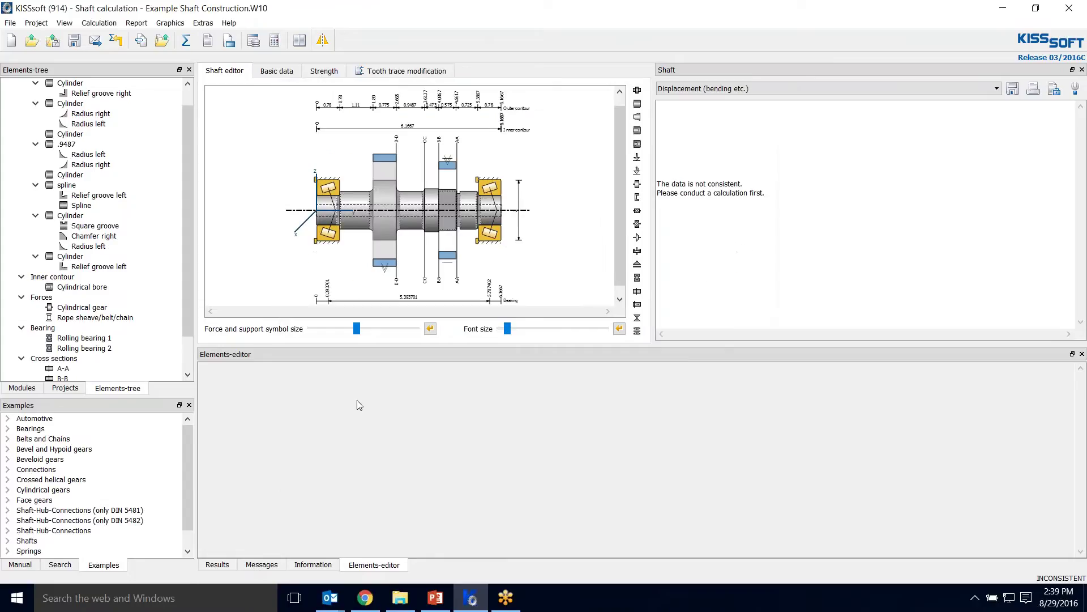
pyautogui.click(186, 40)
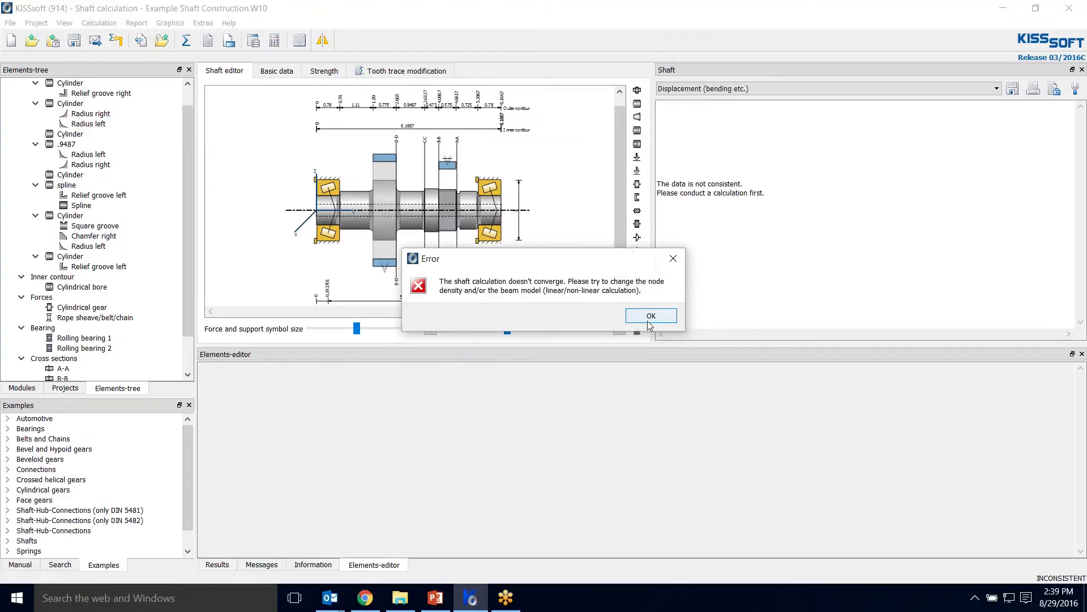
pyautogui.click(651, 315)
# Step: Change Rolling bearing 2's type to 'Fixed bearing adjusted on right side'
pyautogui.click(491, 235)
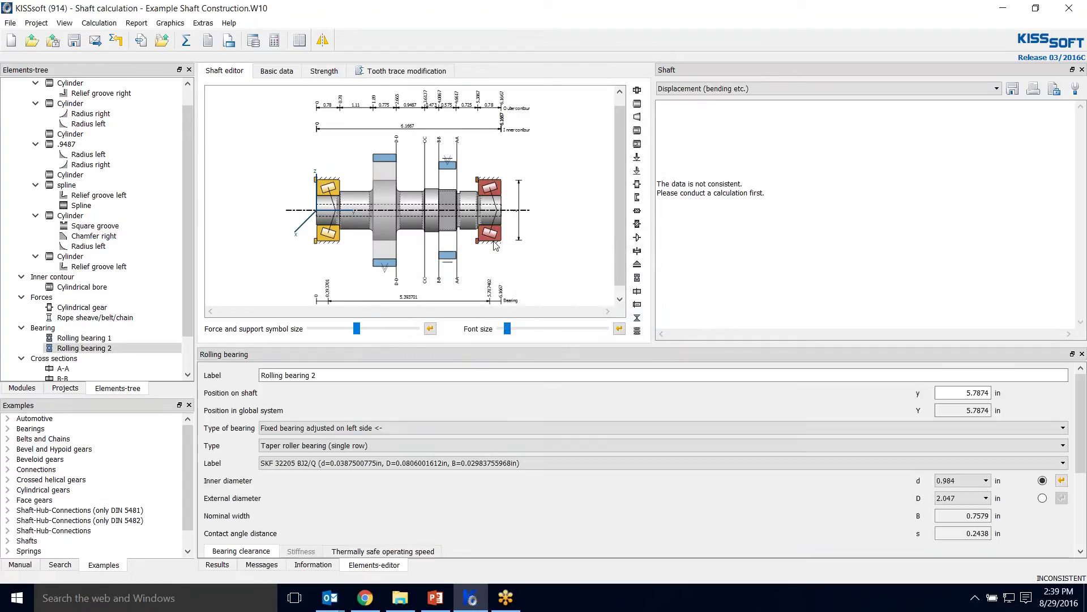
pyautogui.click(340, 428)
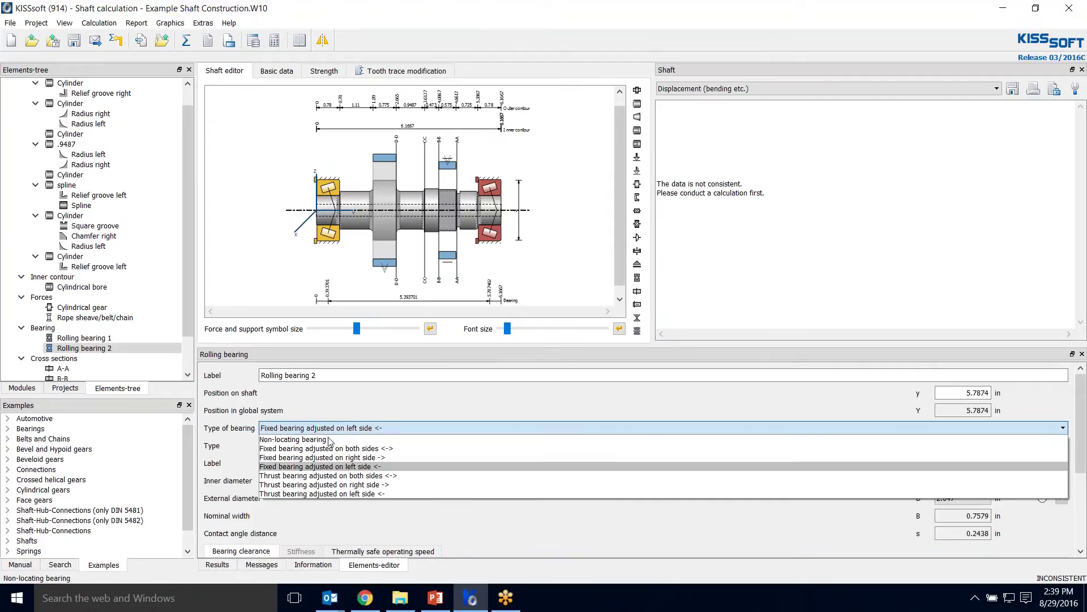
pyautogui.press('Up')
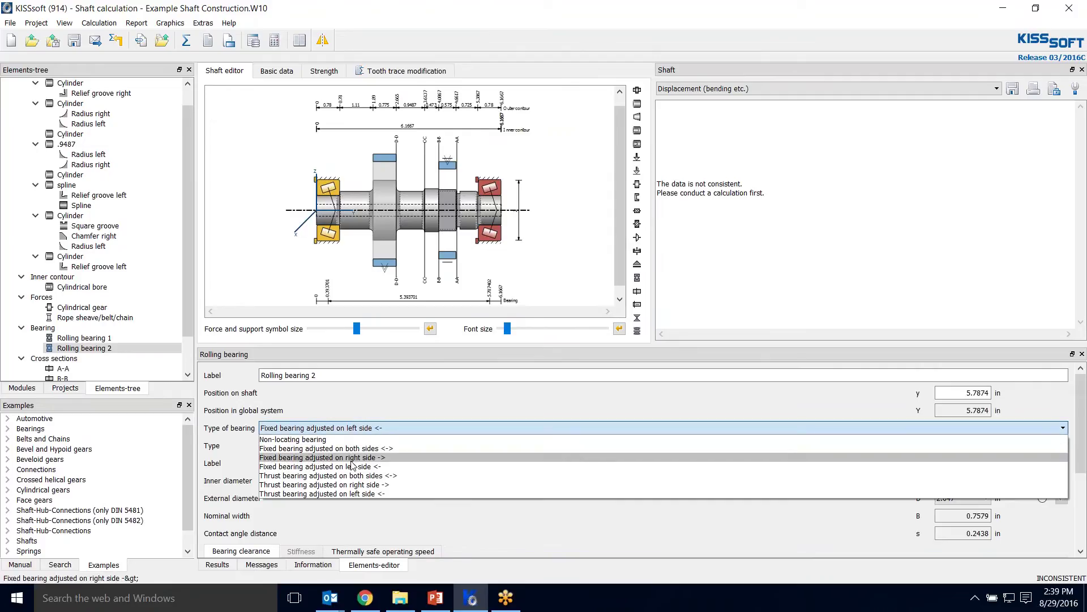
pyautogui.press('Return')
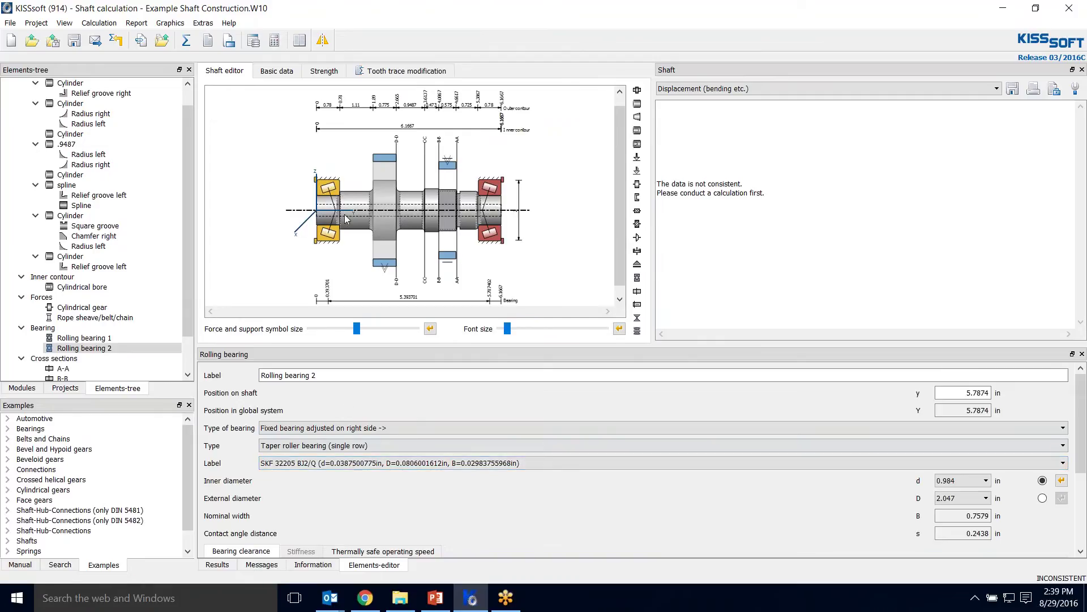
# Step: Recalculate the shaft, accepting the bearing preload and notch factor warnings, for 1.083 mil deflection
pyautogui.click(186, 40)
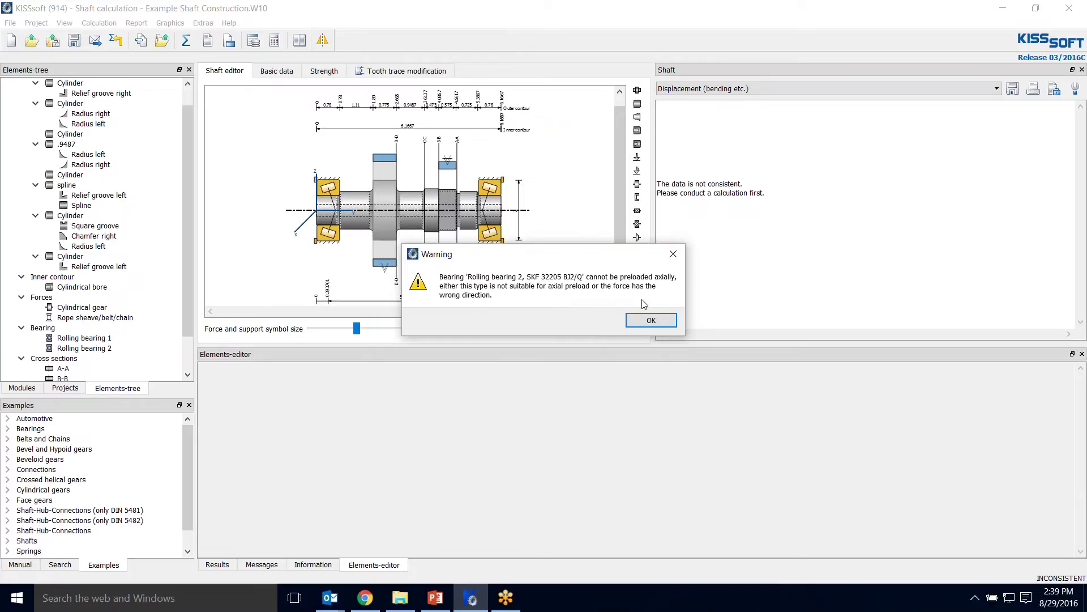
pyautogui.click(648, 321)
pyautogui.click(617, 324)
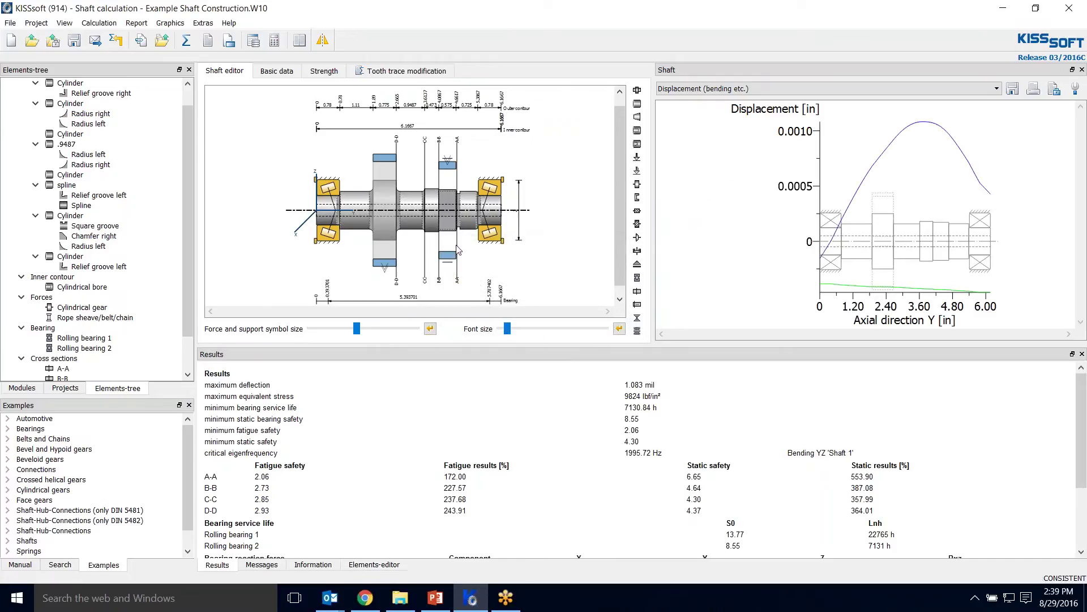
# Step: Give Rolling bearing 2 a -300 lbf Fy pretension force and recalculate, reaching 1.002 mil deflection
pyautogui.click(482, 240)
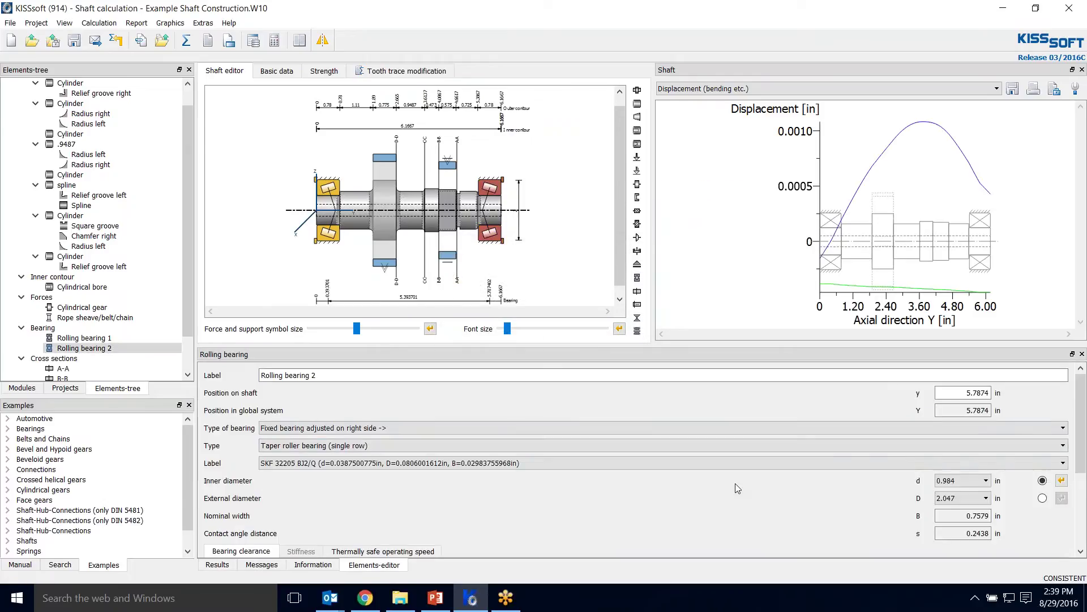
pyautogui.scroll(-3, 737, 488)
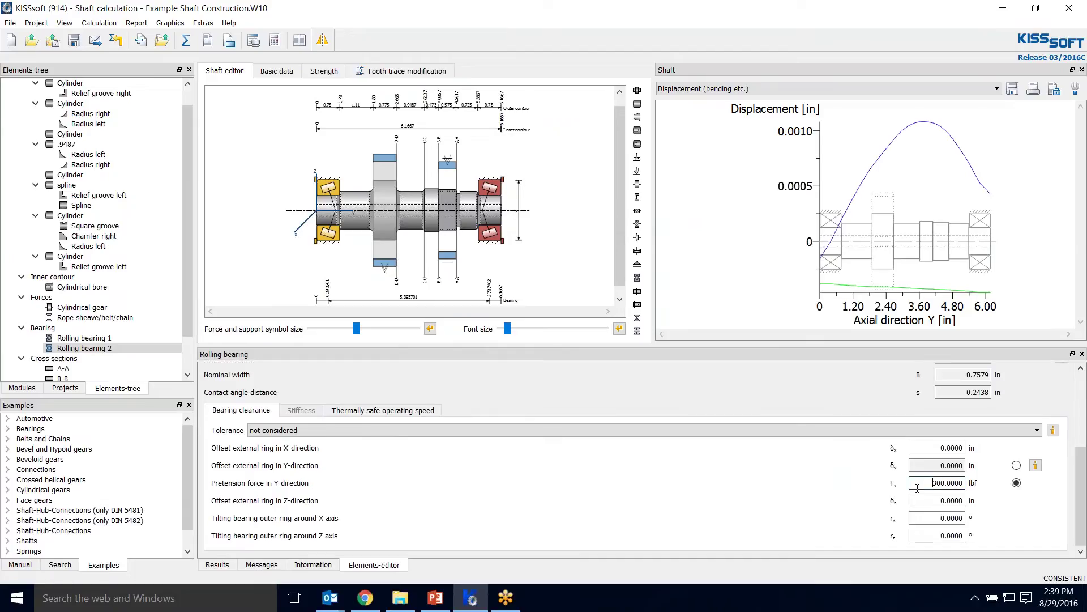
pyautogui.click(934, 482)
pyautogui.click(186, 41)
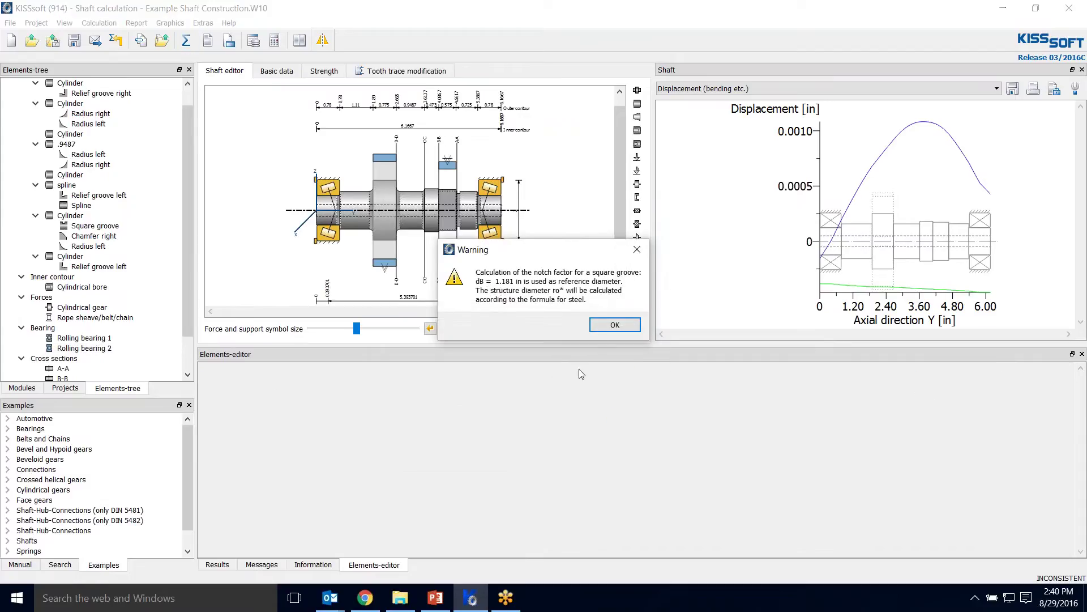
pyautogui.click(605, 329)
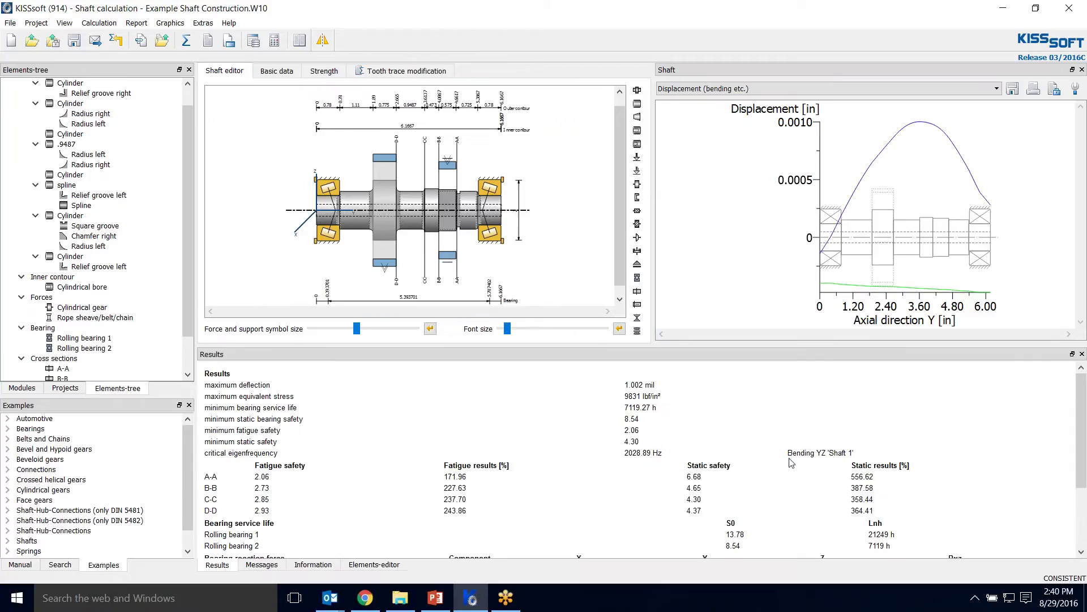
pyautogui.scroll(-1, 815, 521)
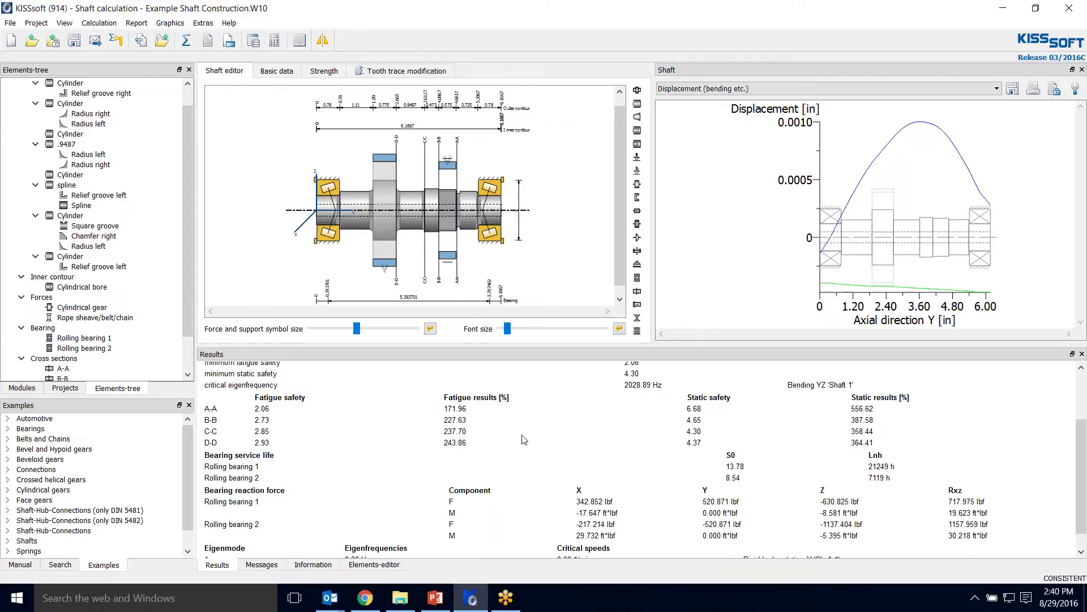
pyautogui.scroll(-1, 524, 437)
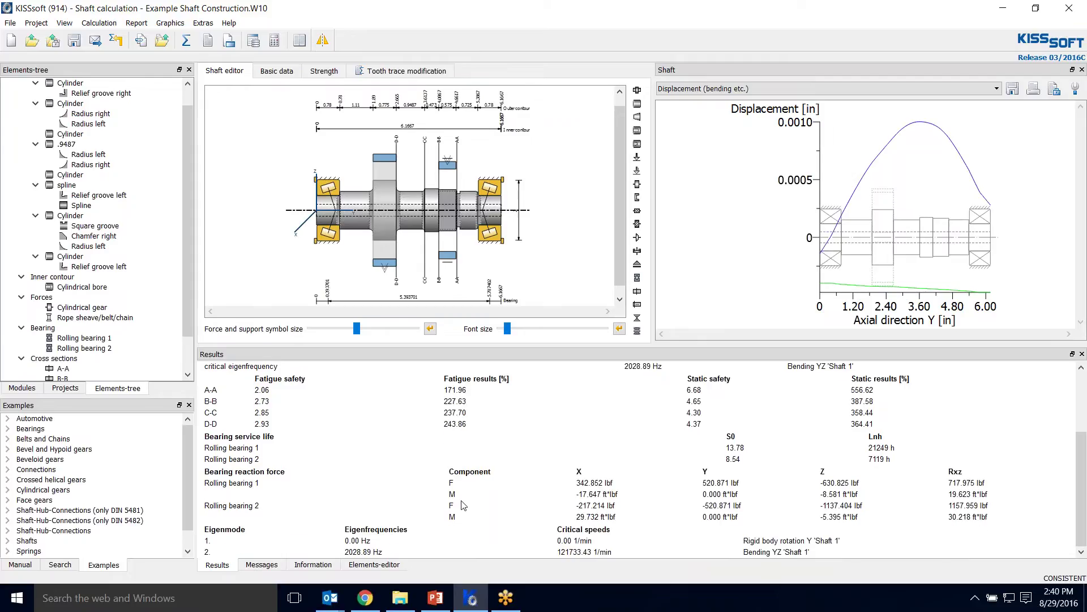
pyautogui.scroll(1, 461, 504)
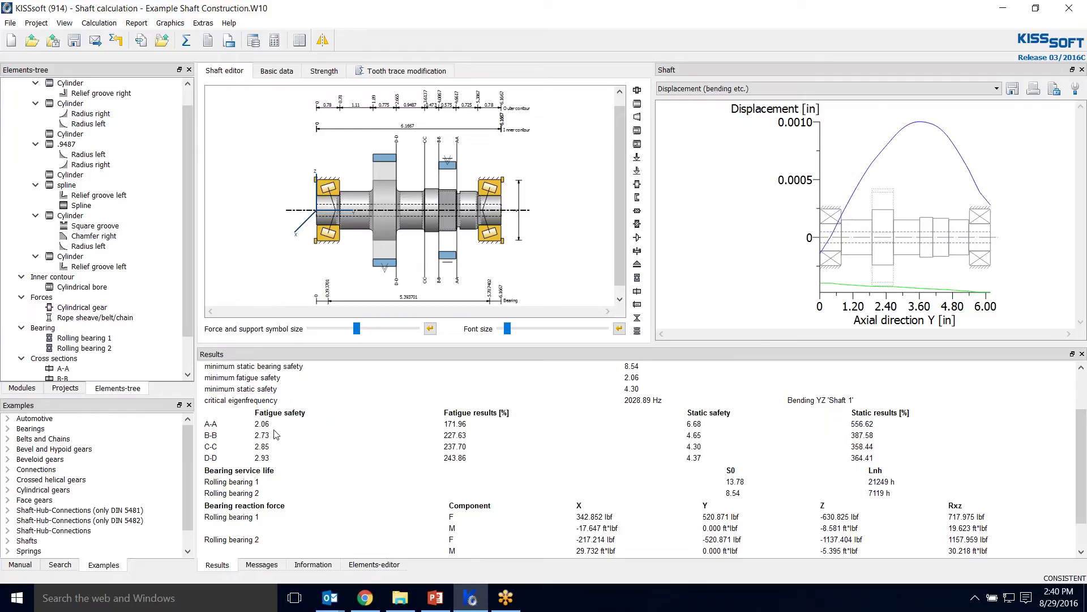
pyautogui.scroll(2, 568, 480)
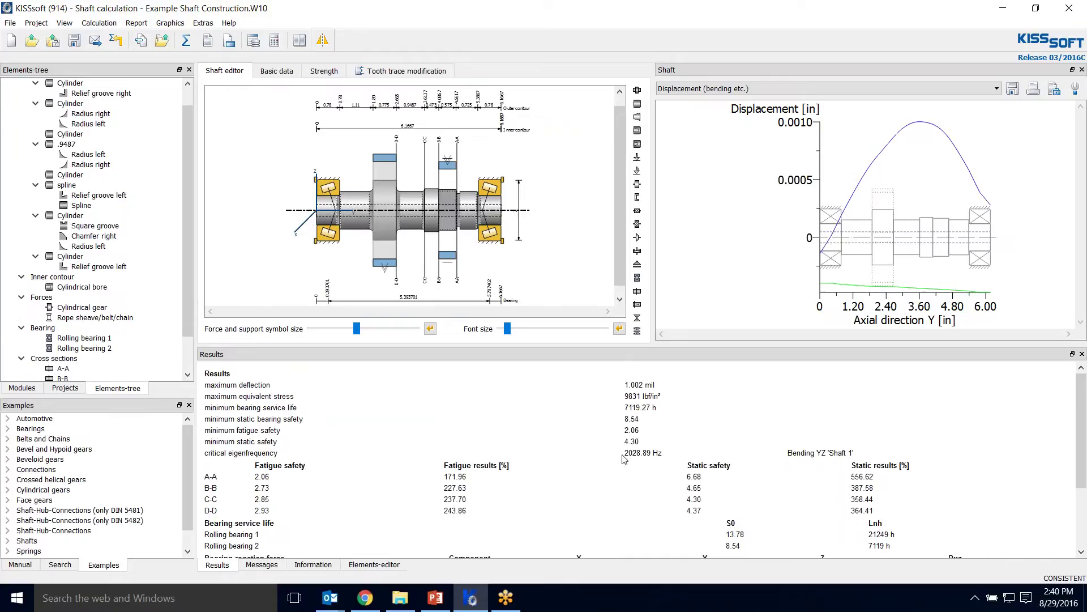
pyautogui.moveTo(623, 455); pyautogui.dragTo(665, 456)
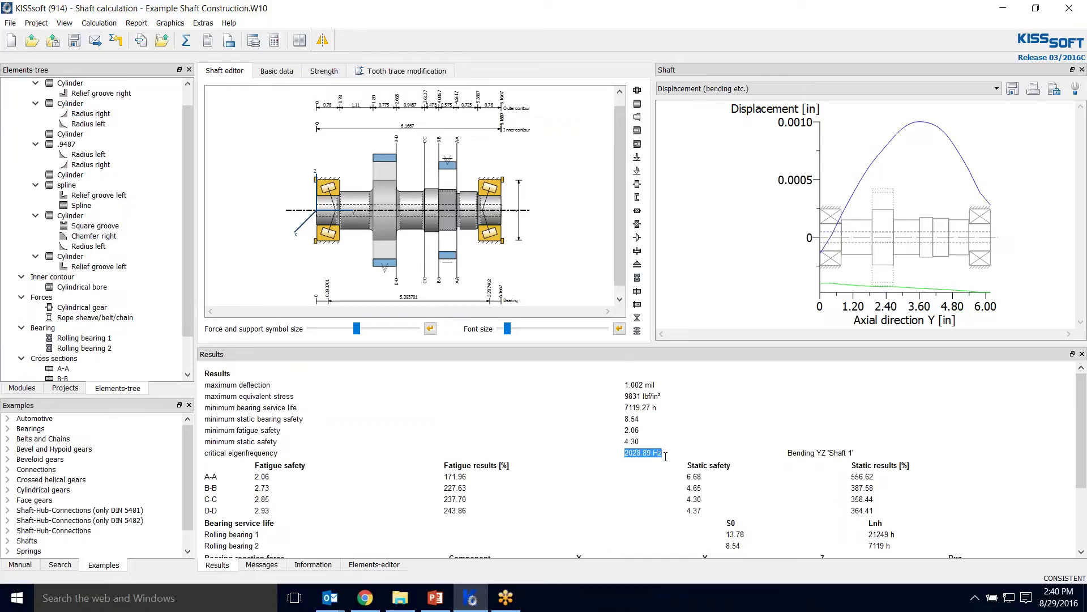
pyautogui.click(595, 496)
# Step: Show the force diagram, then the torque diagram, along the shaft
pyautogui.click(736, 92)
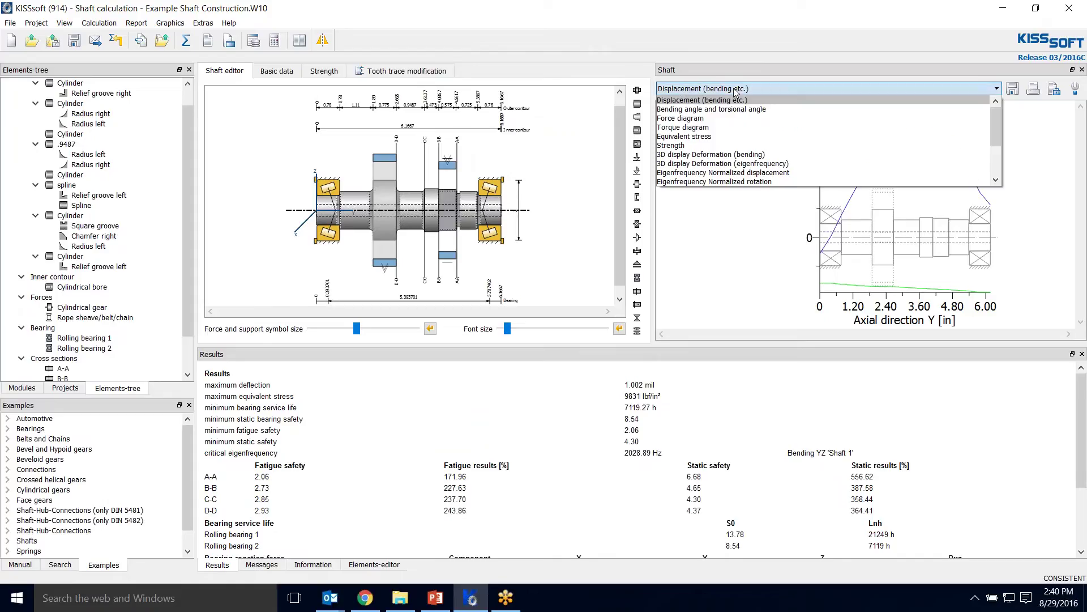
pyautogui.click(718, 119)
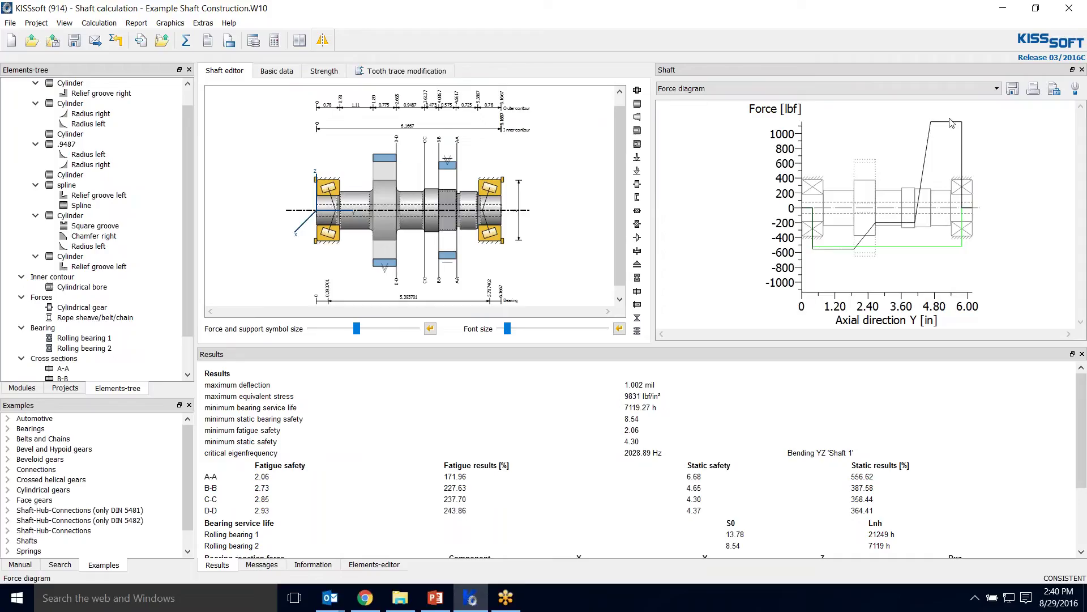
pyautogui.click(696, 91)
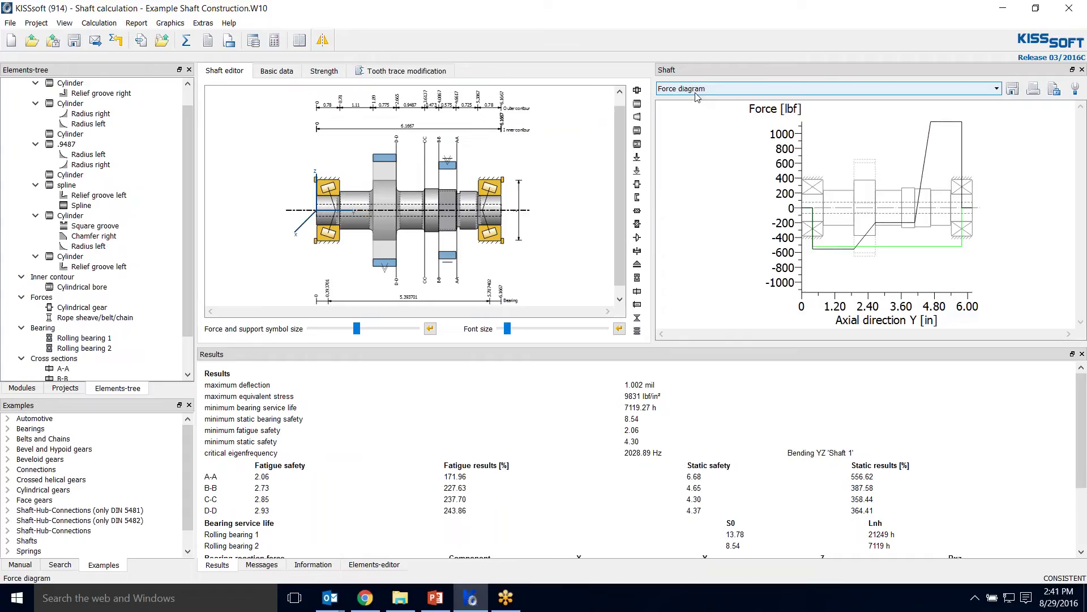
pyautogui.click(702, 123)
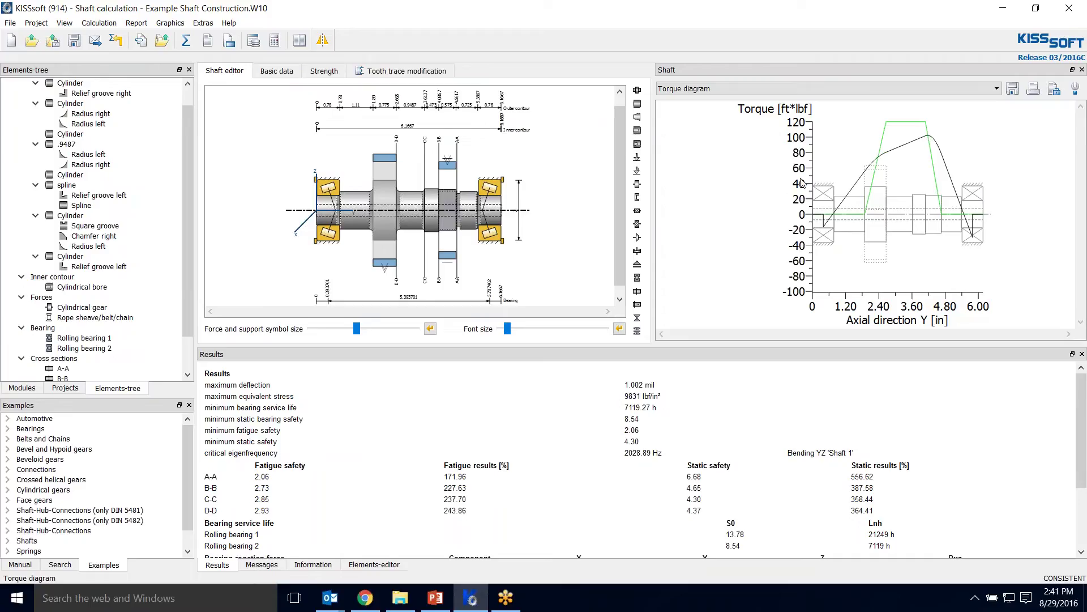
# Step: Display and inspect the shaft's strength utilization plot
pyautogui.click(689, 91)
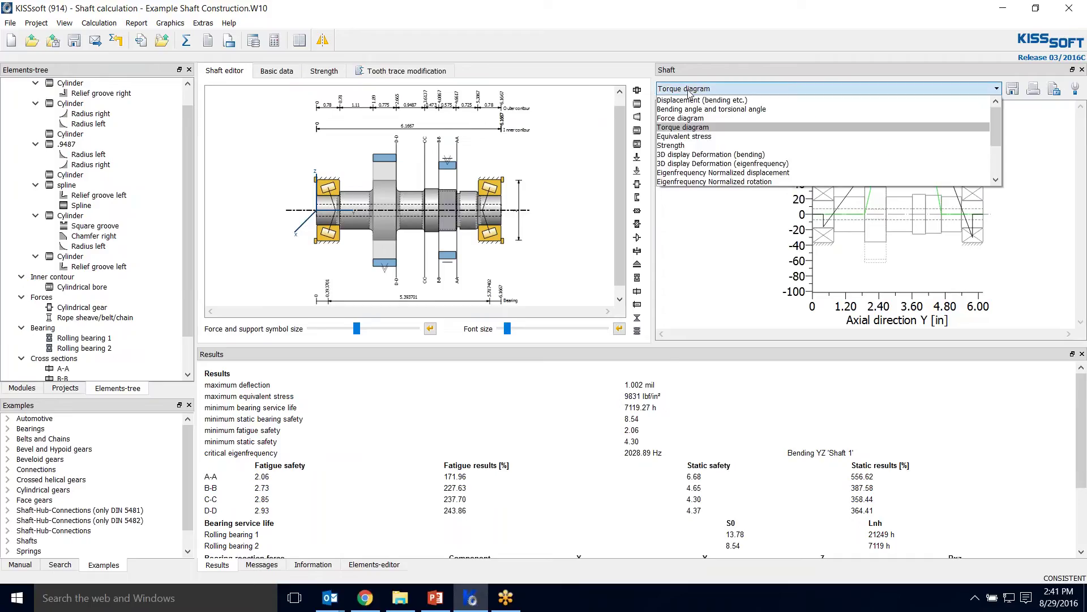
pyautogui.click(701, 147)
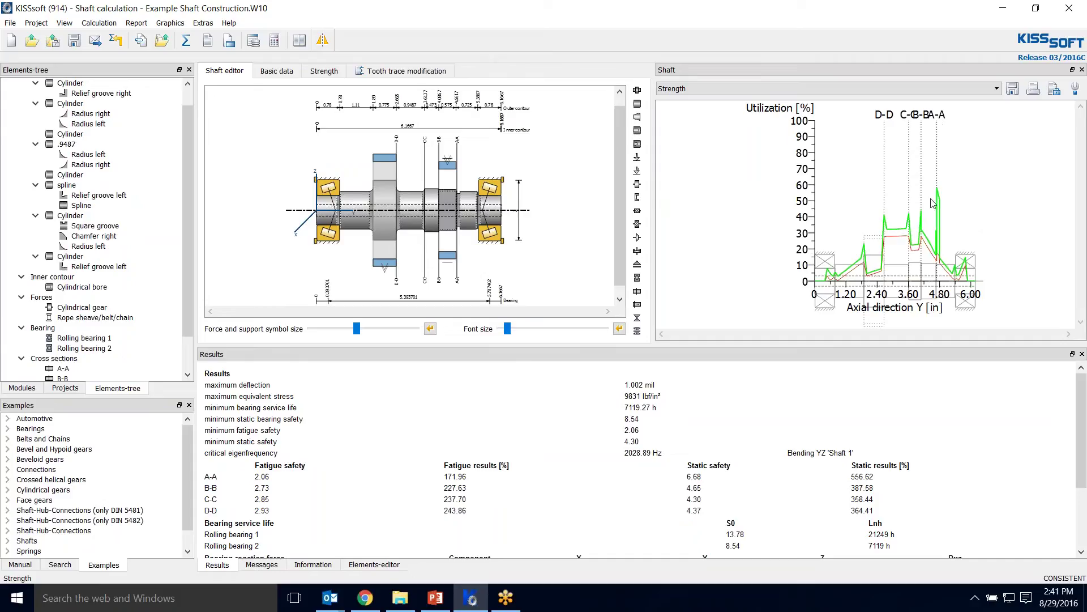
pyautogui.scroll(5, 488, 250)
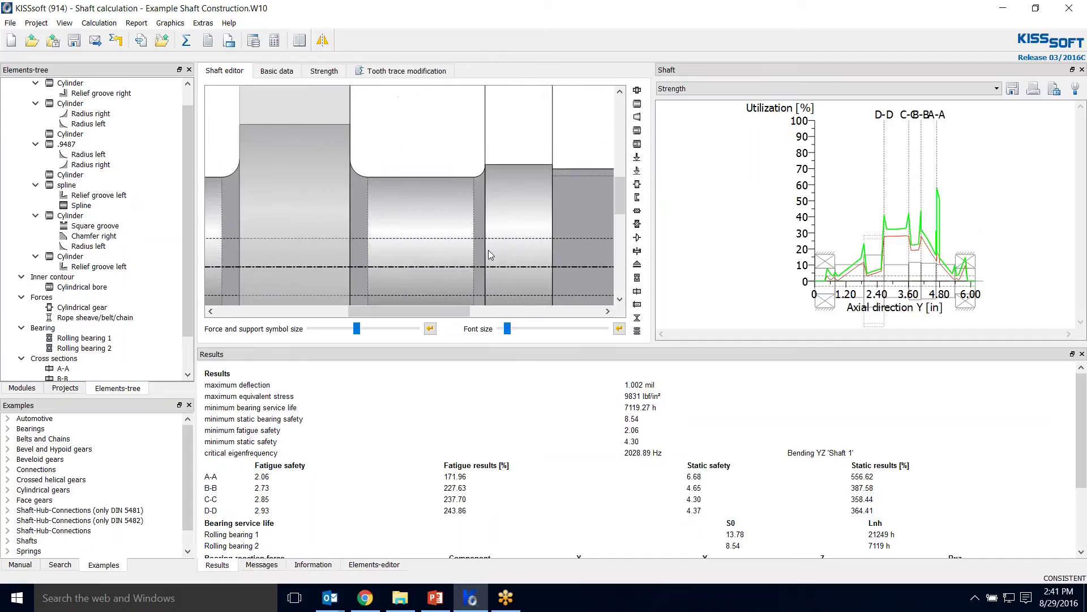
pyautogui.hscroll(3, 435, 314)
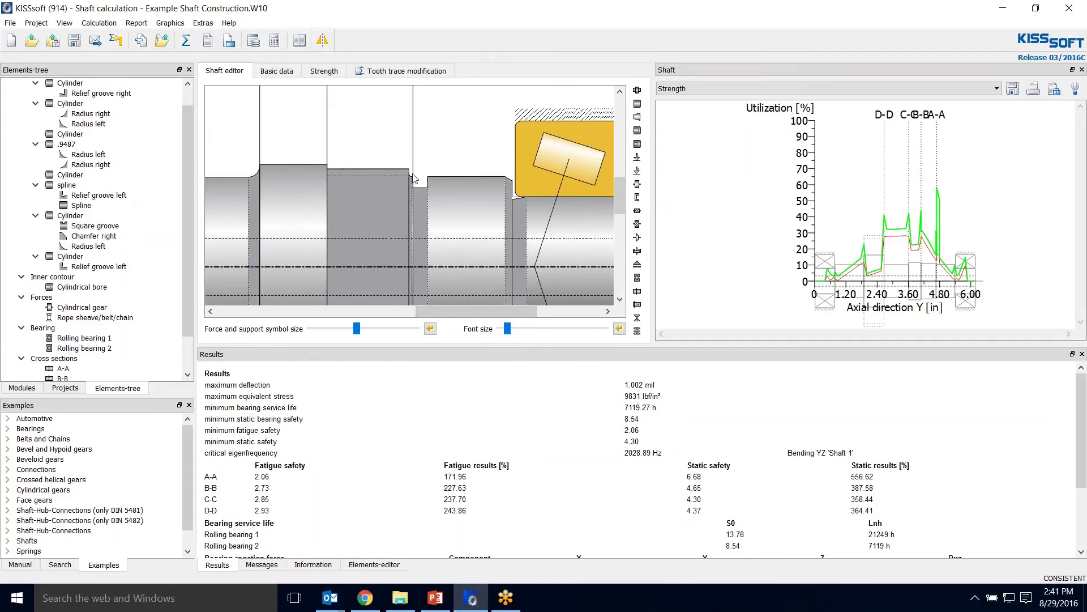
pyautogui.scroll(-5, 431, 214)
pyautogui.moveTo(620, 215)
pyautogui.mouseDown()
pyautogui.moveTo(630, 170)
pyautogui.moveTo(625, 235)
pyautogui.mouseUp()
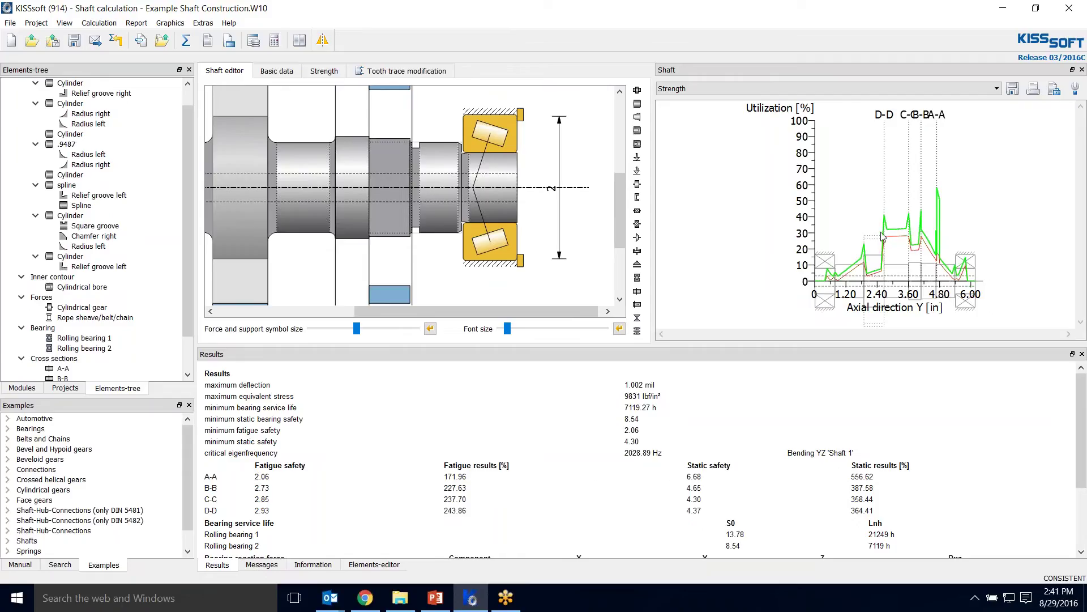
pyautogui.scroll(-2, 883, 236)
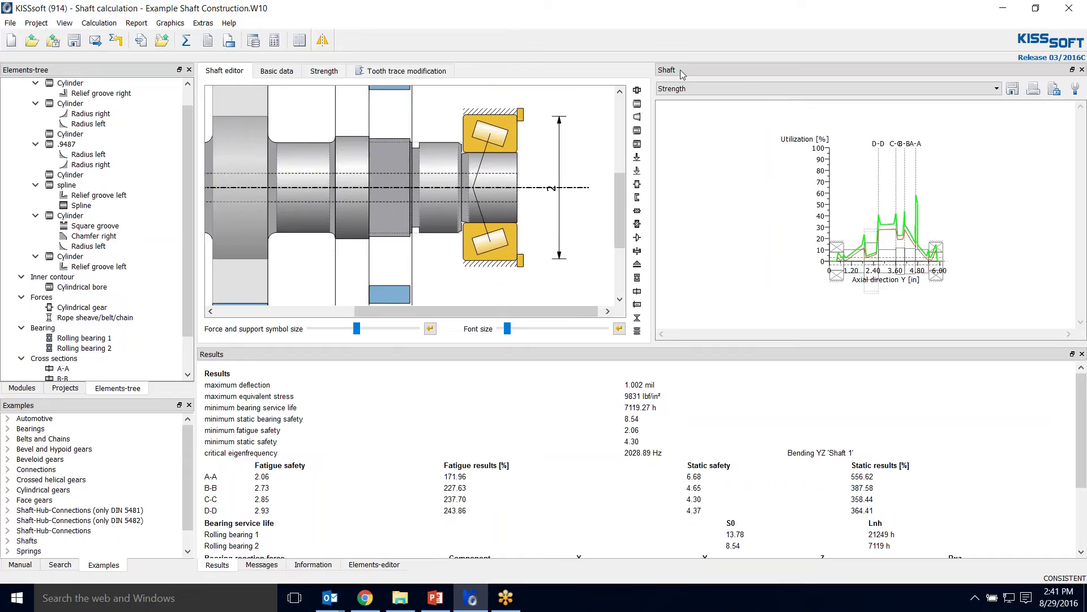
# Step: Show the 3D bending deformation of the shaft and rotate it to an oblique view
pyautogui.click(692, 91)
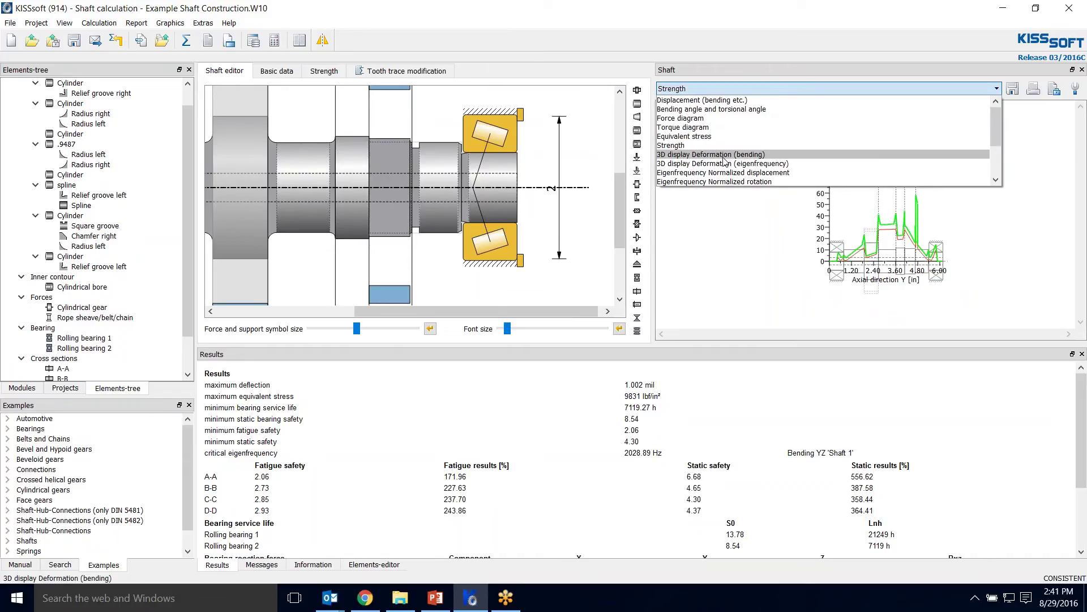
pyautogui.click(724, 157)
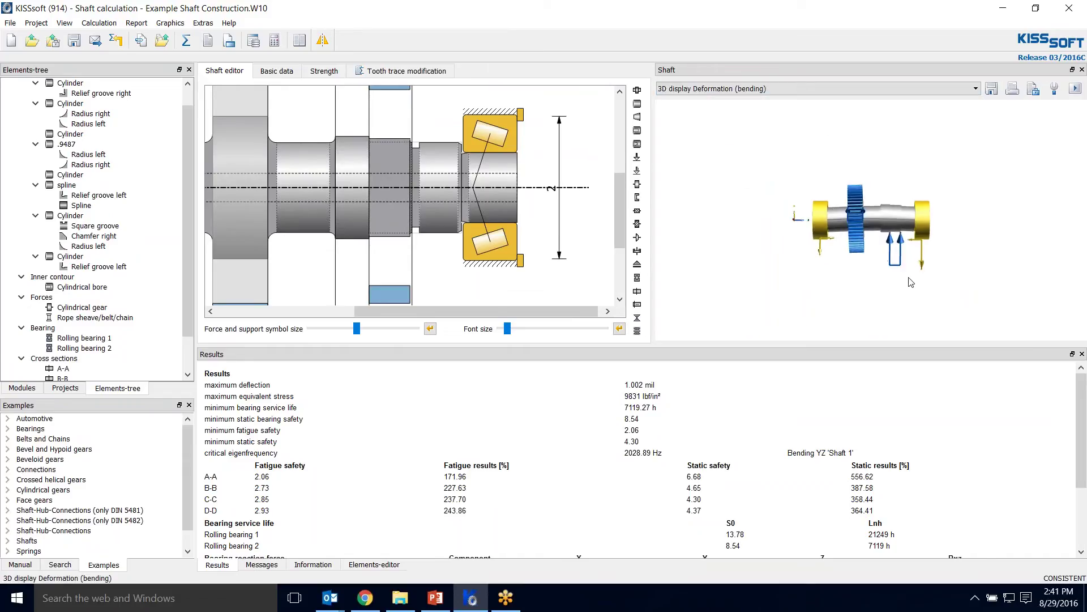
pyautogui.scroll(3, 891, 233)
pyautogui.moveTo(890, 232); pyautogui.dragTo(922, 237)
pyautogui.scroll(-3, 892, 230)
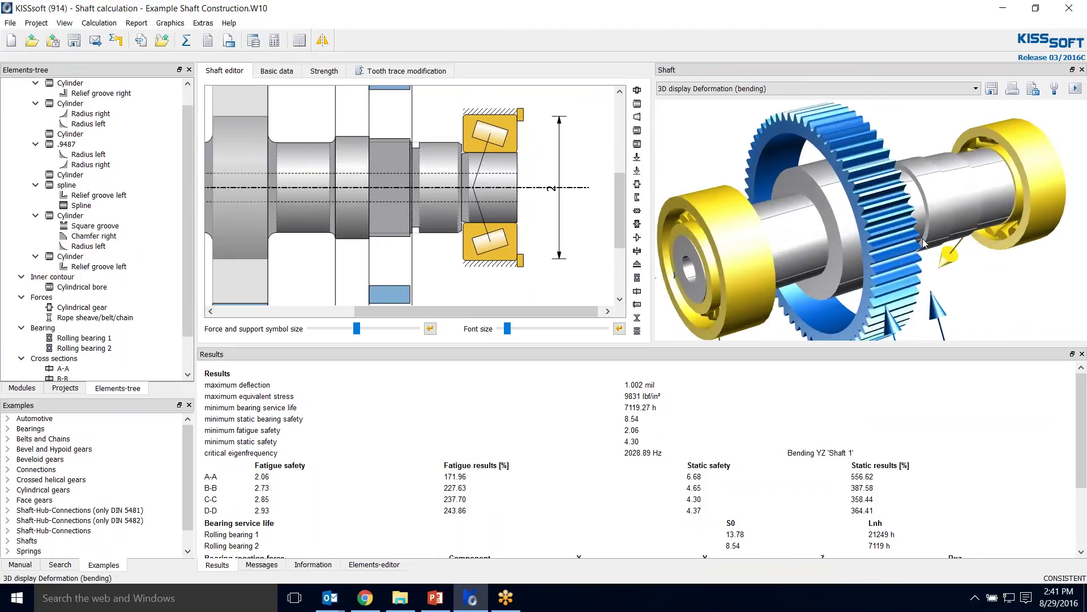
# Step: View the 3D and normalized eigenfrequency displays, then return to the bending displacement plot
pyautogui.click(761, 89)
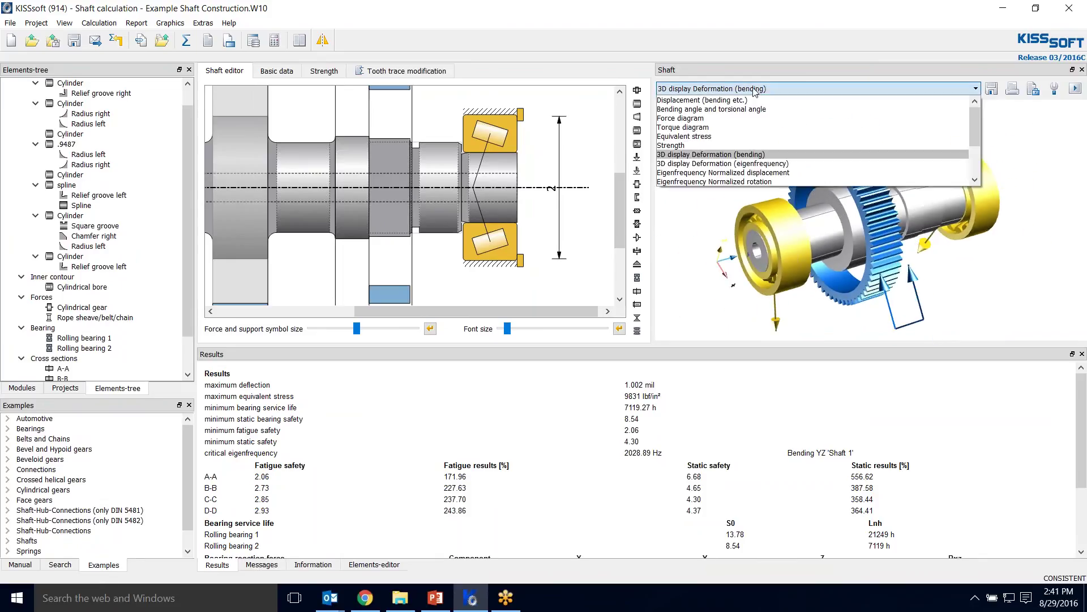
pyautogui.click(723, 164)
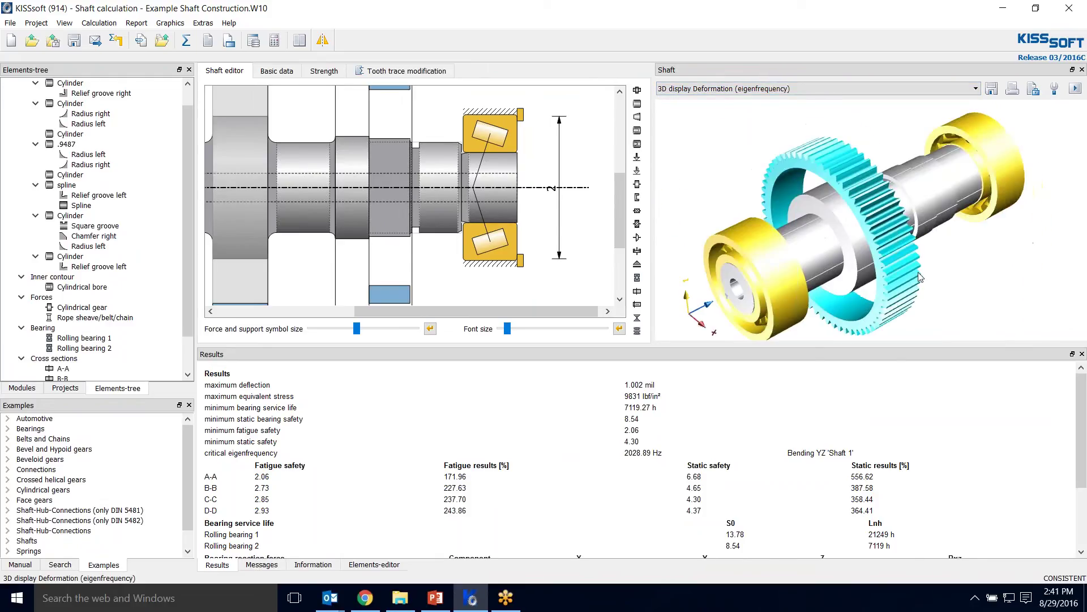
pyautogui.click(752, 89)
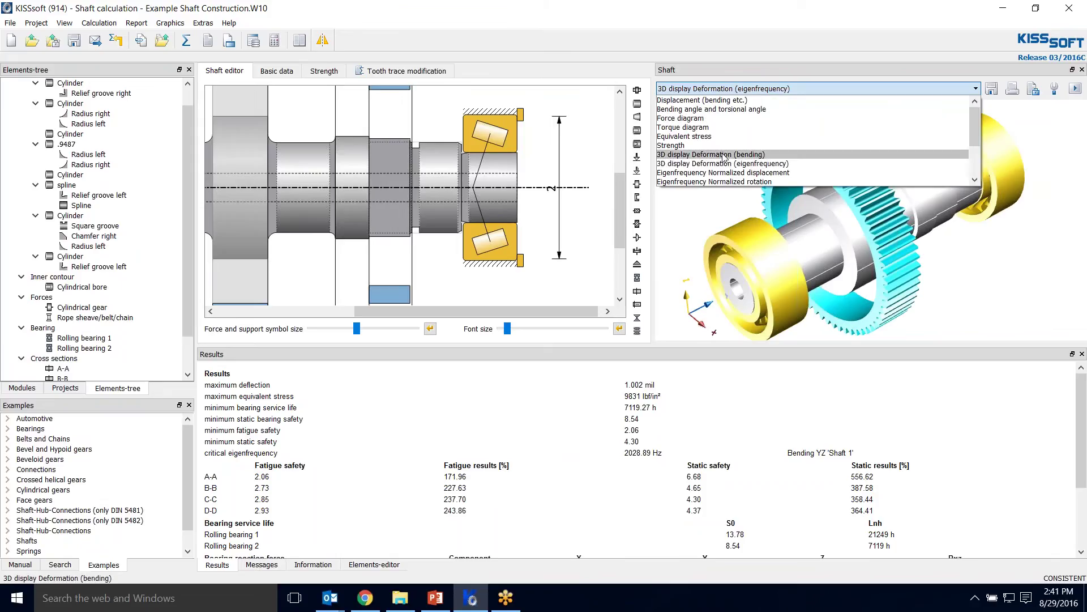
pyautogui.click(715, 174)
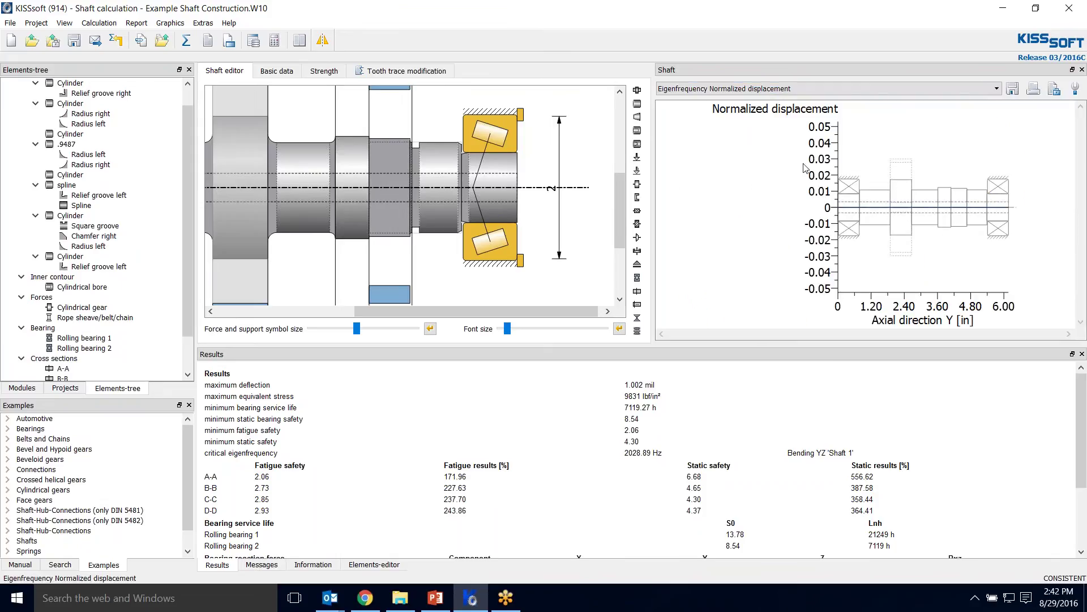
pyautogui.click(693, 90)
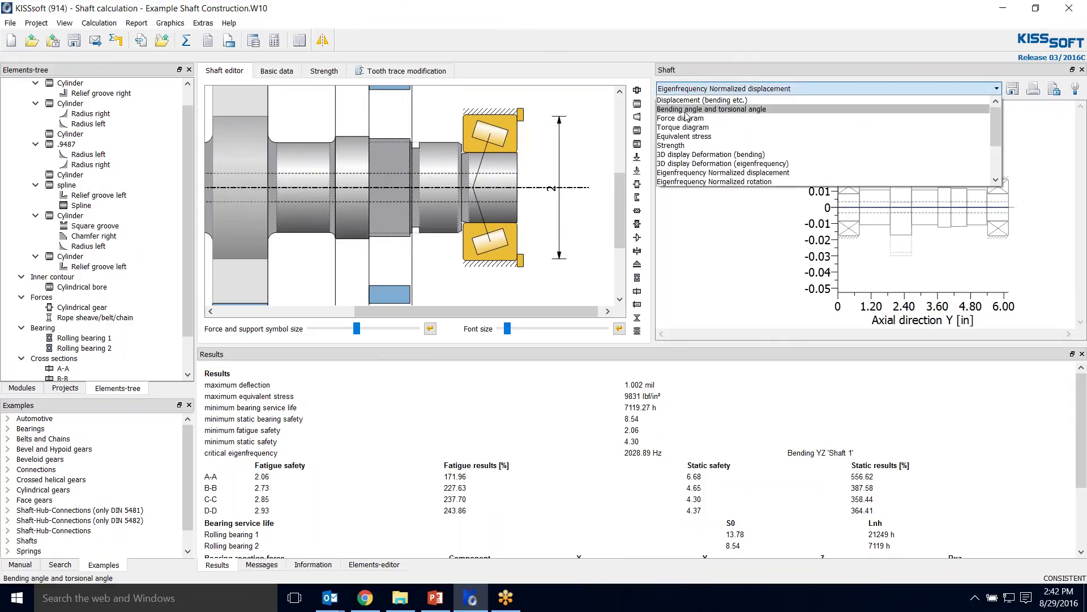
pyautogui.click(681, 101)
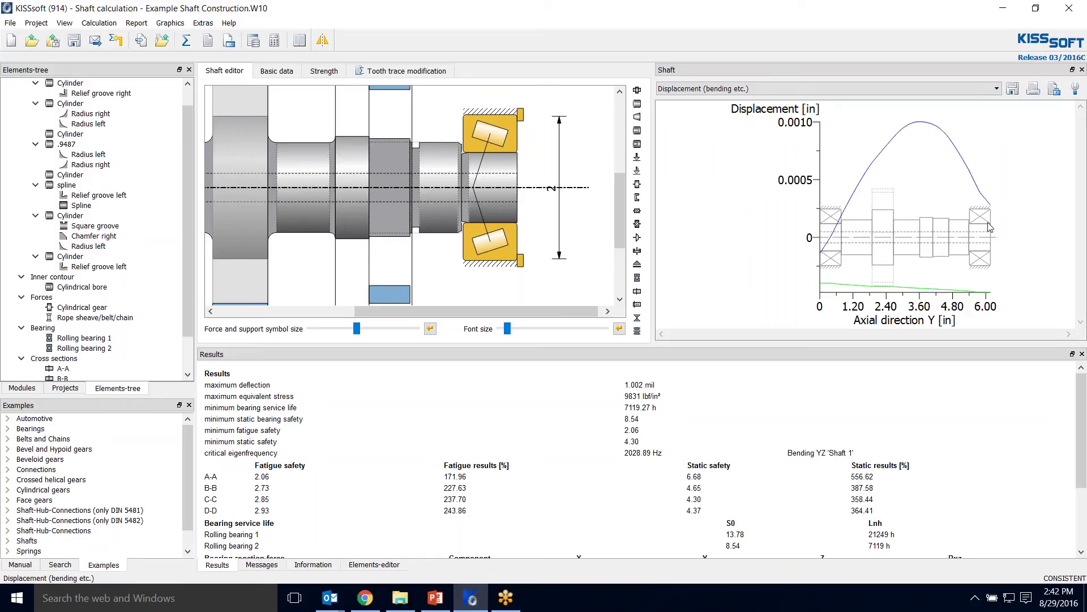
pyautogui.scroll(-3, 451, 252)
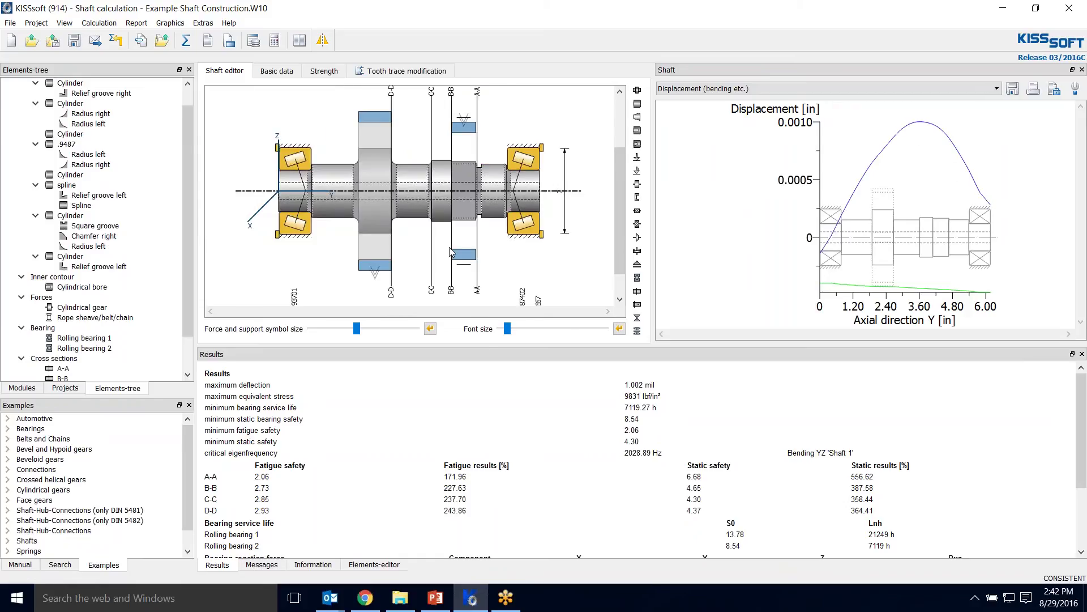
pyautogui.scroll(-1, 488, 197)
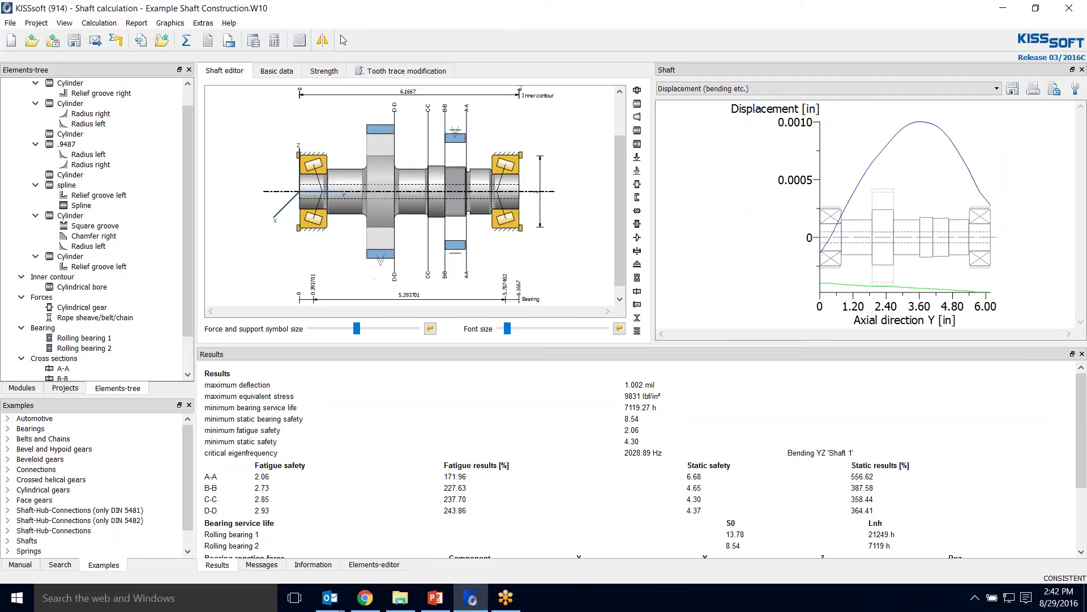
pyautogui.click(99, 22)
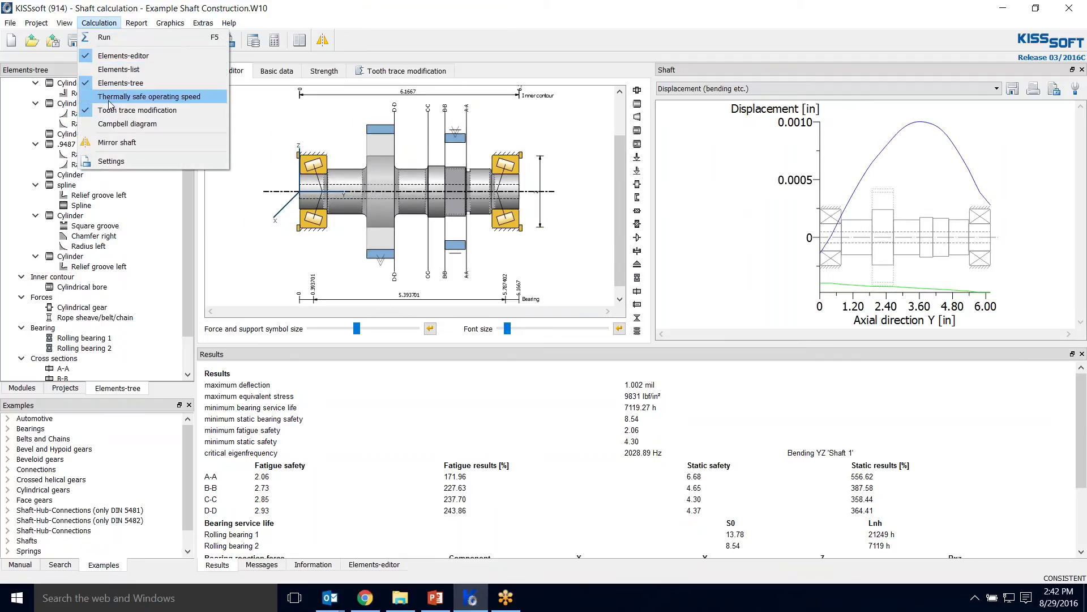
# Step: Recalculate on the tooth trace modification page for KHβ 1.1225 and 1.1267, then close the shaft graph
pyautogui.click(412, 71)
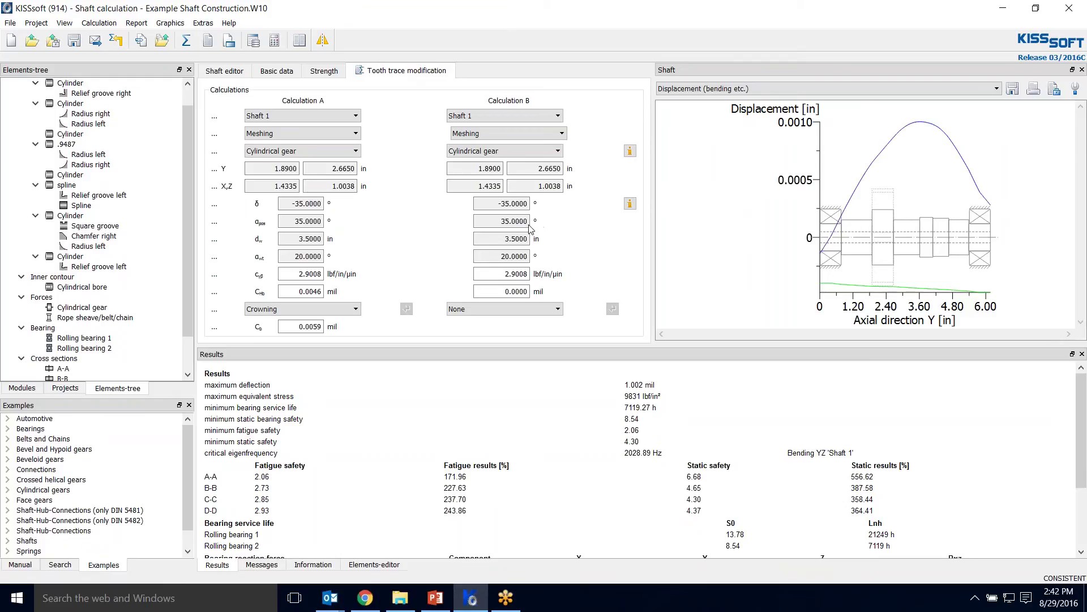
pyautogui.click(187, 41)
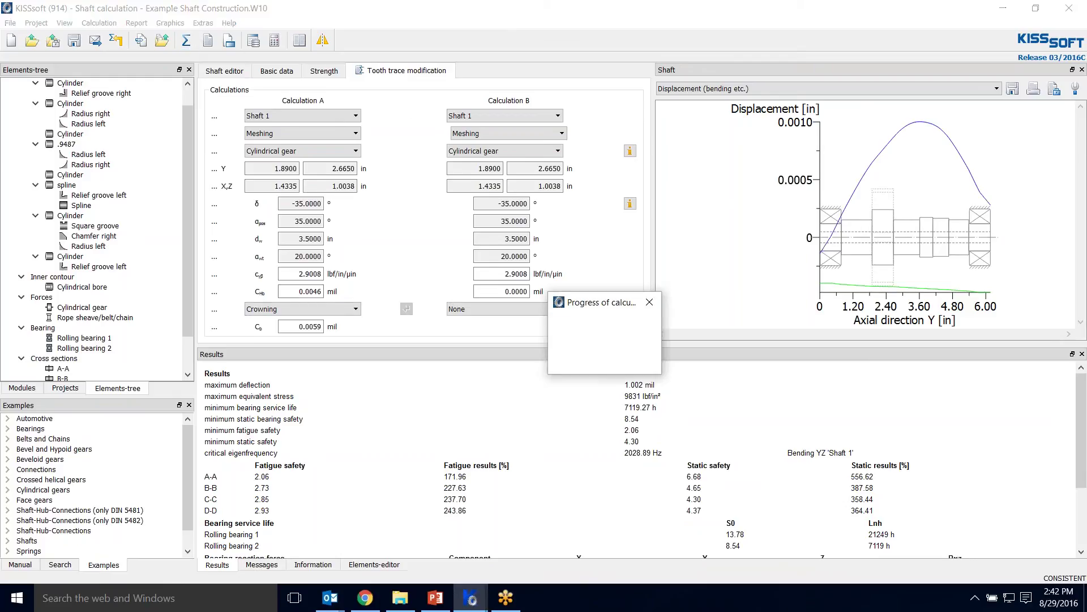
pyautogui.click(614, 324)
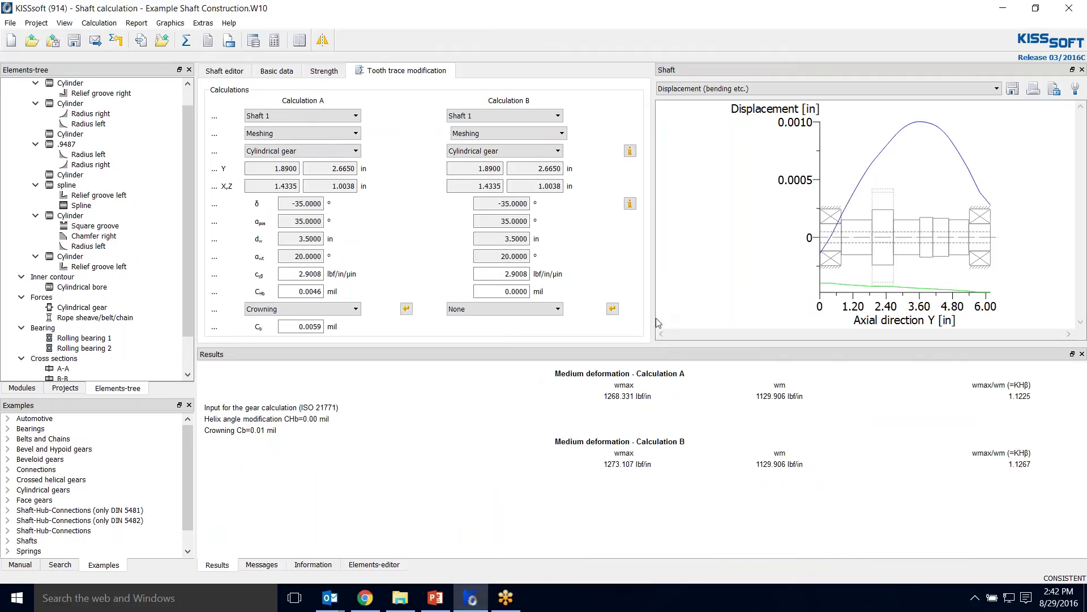
pyautogui.moveTo(657, 321); pyautogui.dragTo(747, 321)
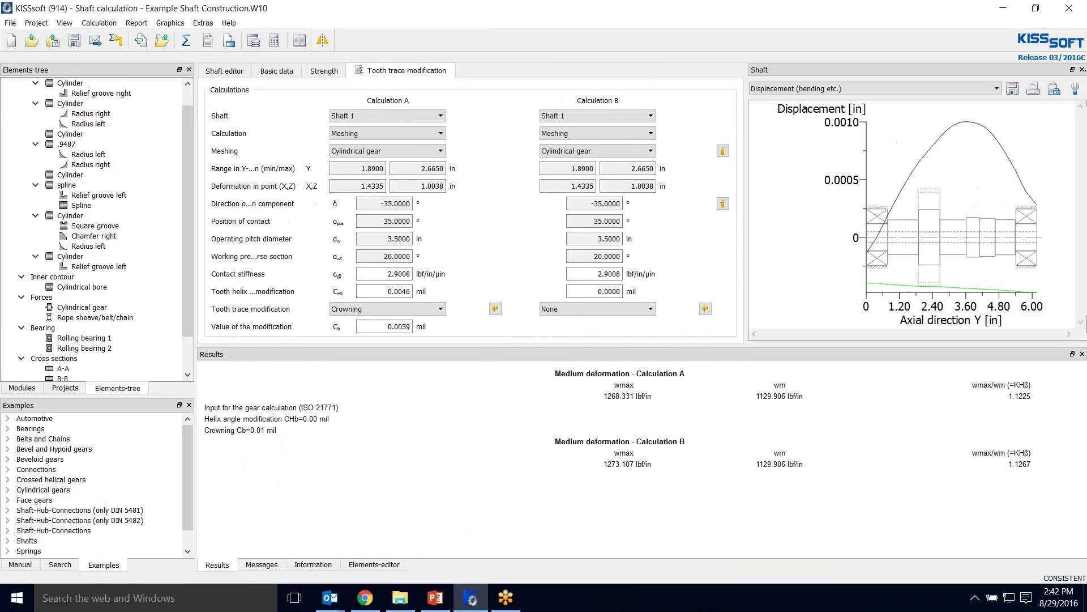
pyautogui.click(1081, 70)
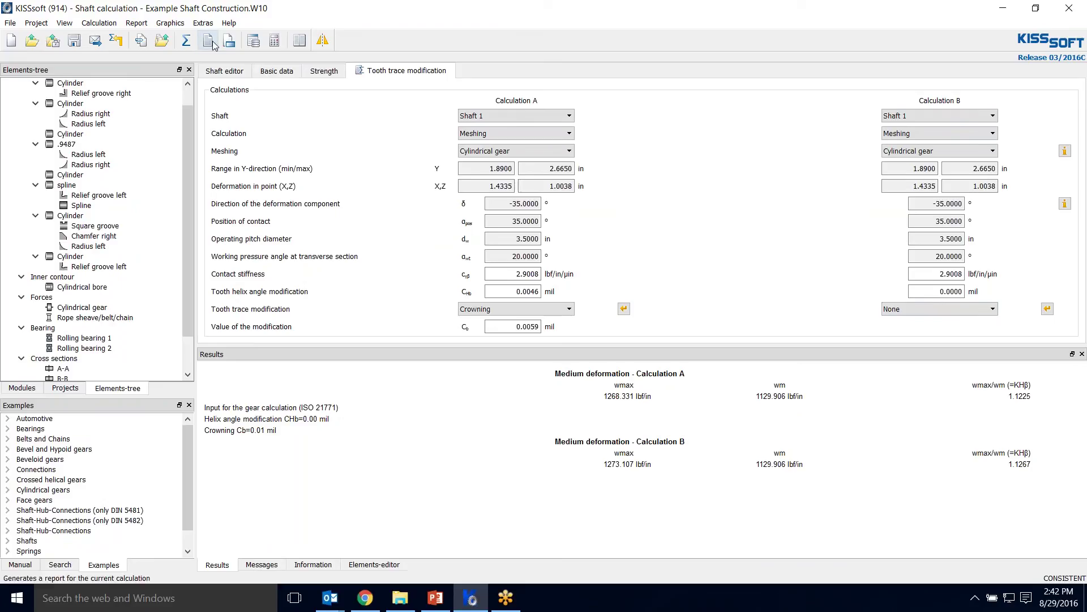
# Step: Open Graphics > Tooth trace modification > Load distribution, docked and enlarged on the right
pyautogui.click(173, 28)
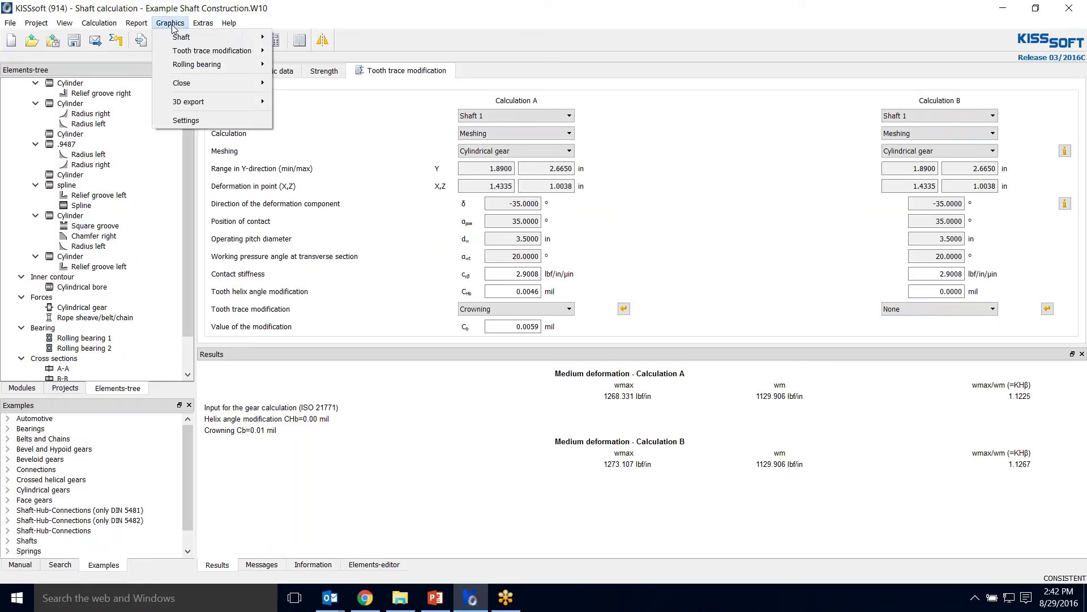
pyautogui.moveTo(252, 52)
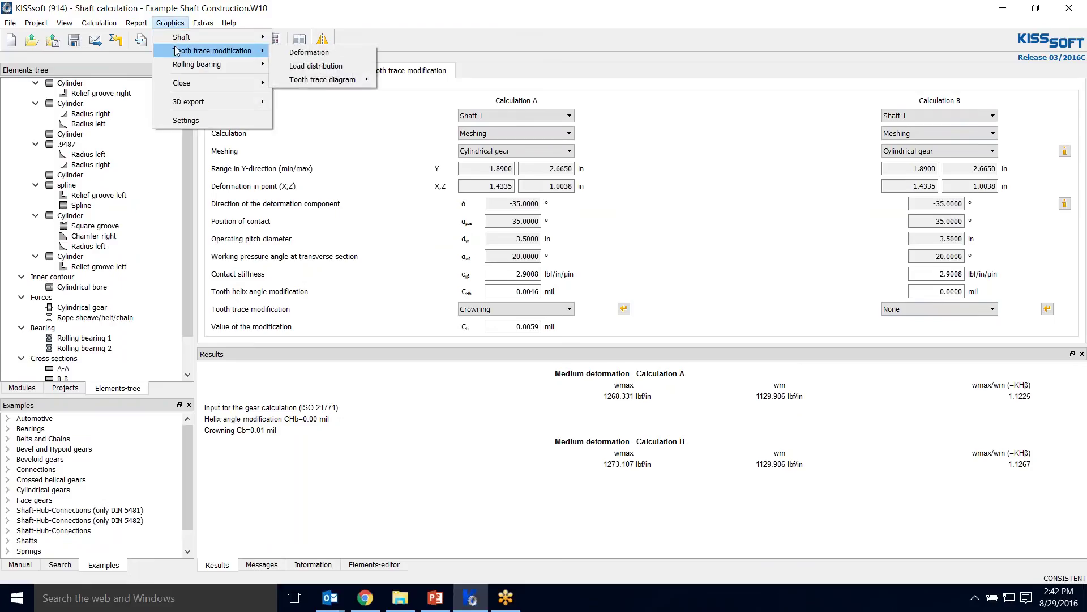
pyautogui.click(301, 66)
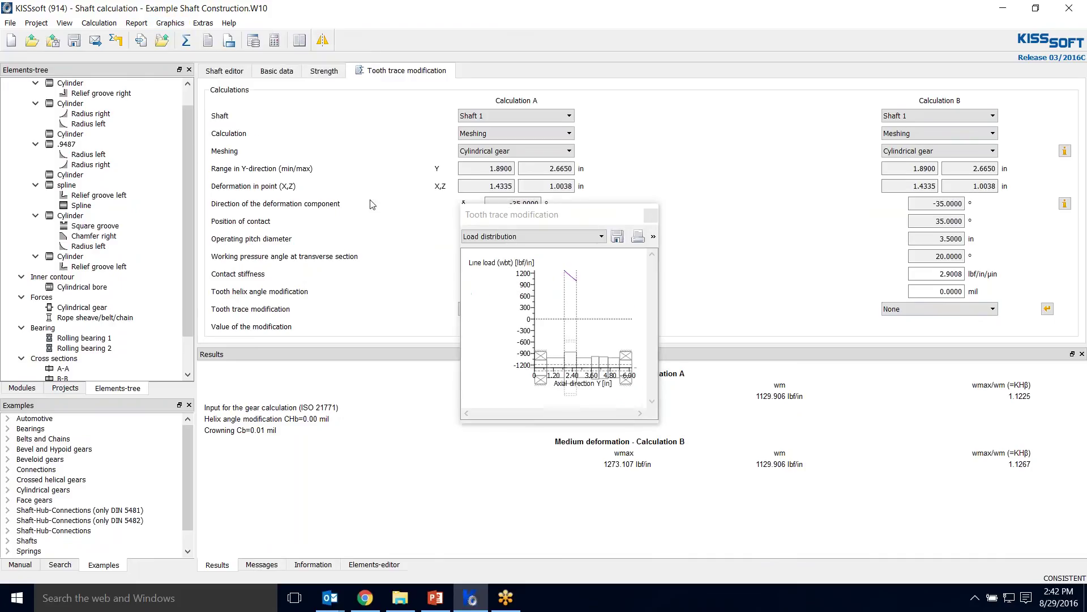
pyautogui.moveTo(538, 213)
pyautogui.mouseDown()
pyautogui.moveTo(935, 148)
pyautogui.moveTo(1054, 213)
pyautogui.moveTo(1065, 269)
pyautogui.moveTo(721, 221)
pyautogui.mouseUp()
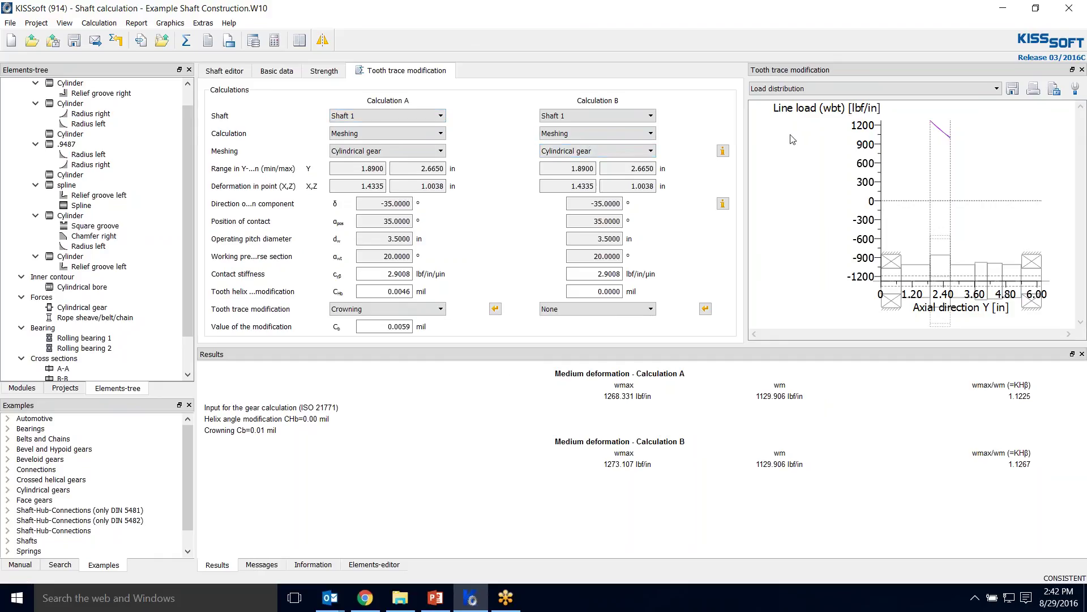
pyautogui.moveTo(746, 152); pyautogui.dragTo(624, 152)
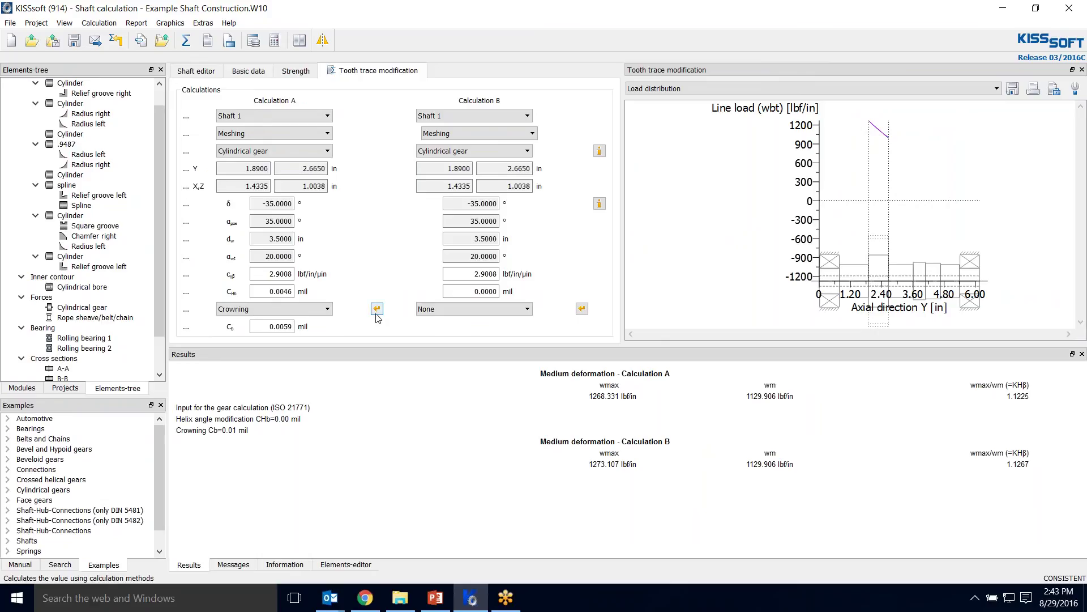
# Step: Set Calculation A's tooth trace modification to None and recalculate
pyautogui.click(272, 308)
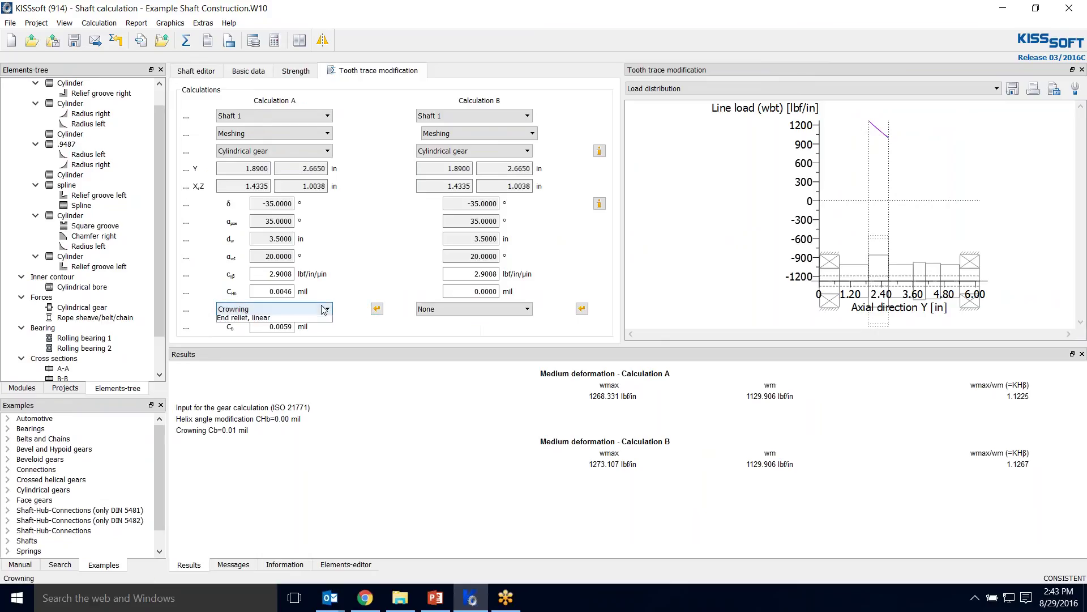
pyautogui.click(264, 319)
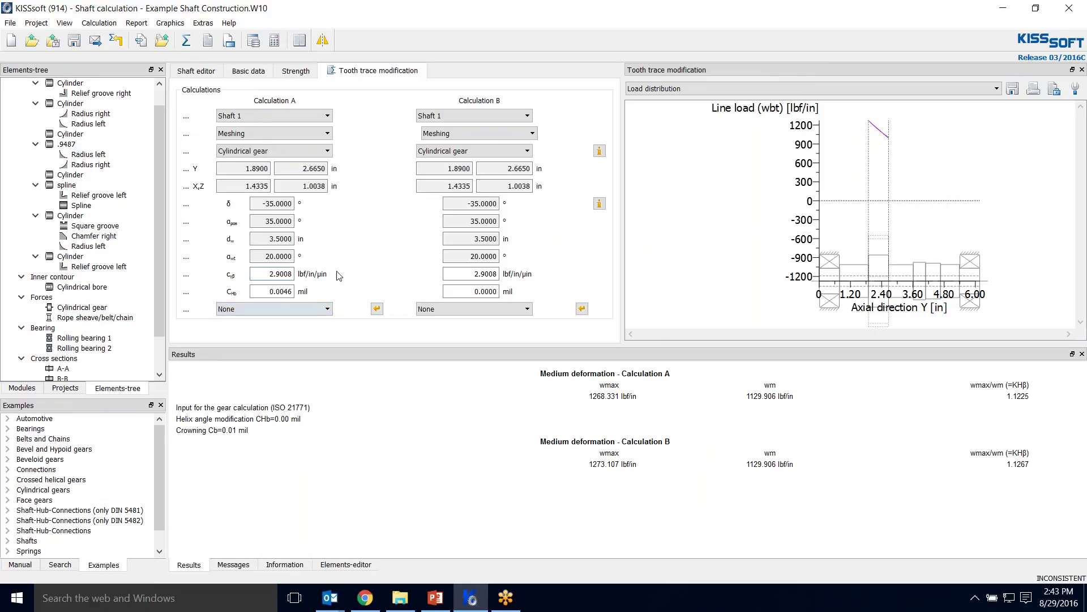
pyautogui.click(187, 41)
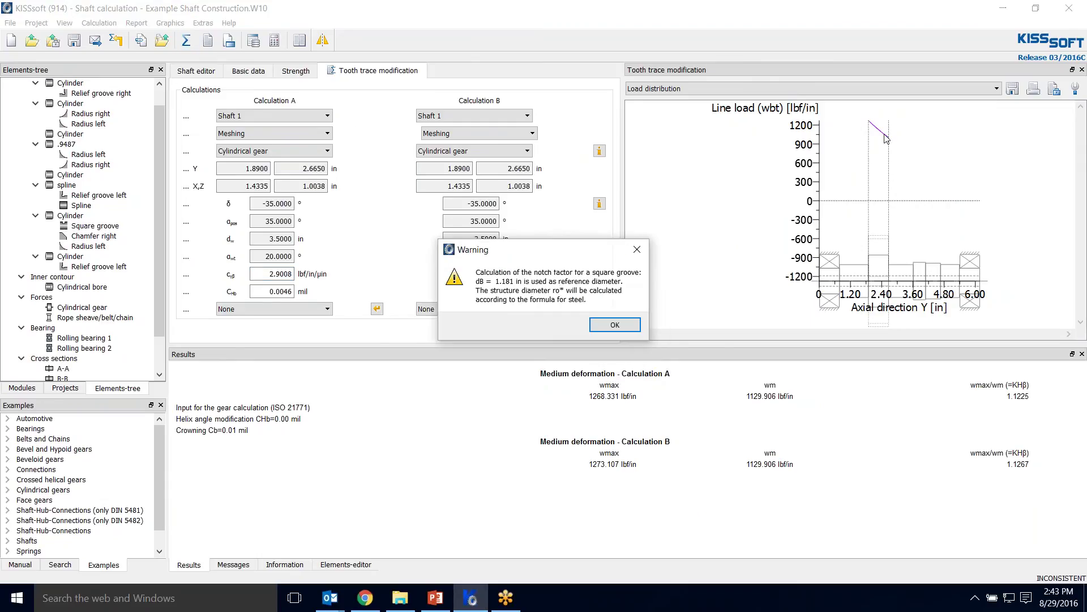
pyautogui.click(603, 327)
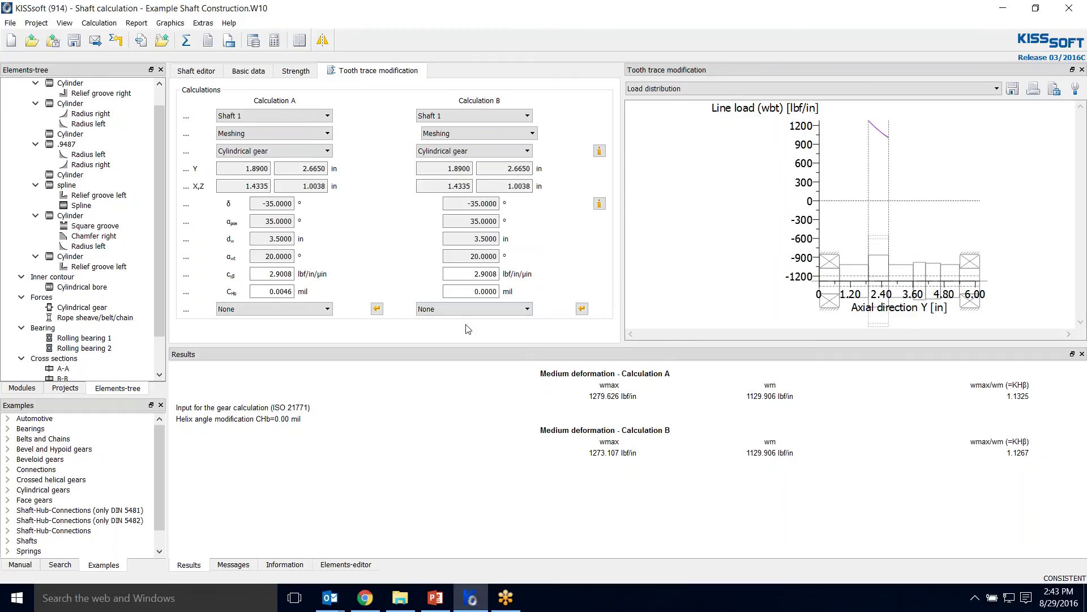
# Step: Auto-size Calculation A to -0.0932 mil helix angle modification and 0.0056 mil crowning, then recalculate
pyautogui.click(377, 310)
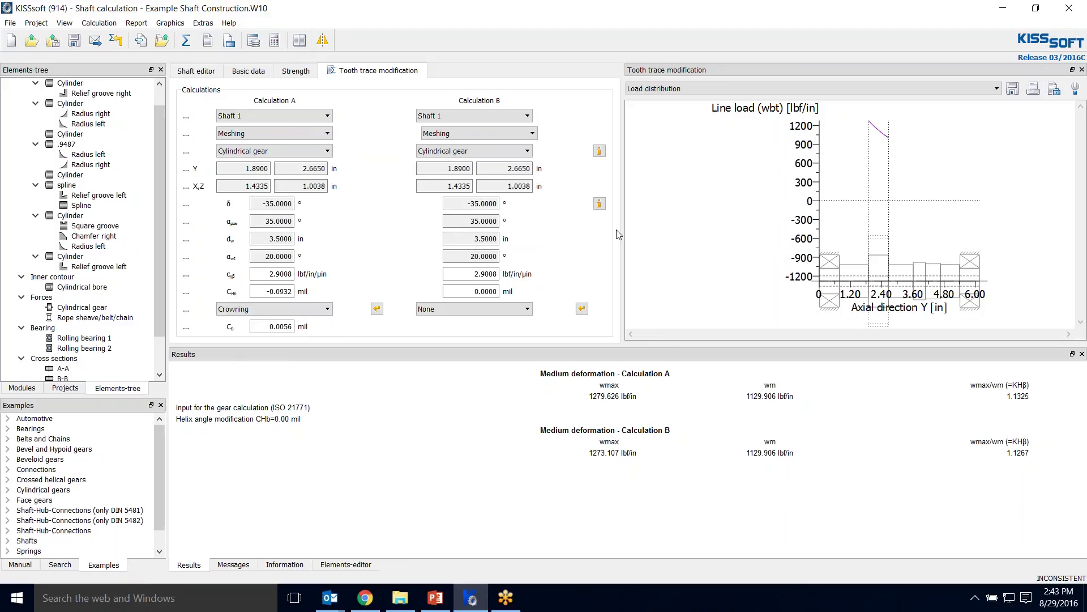
pyautogui.moveTo(621, 236)
pyautogui.mouseDown()
pyautogui.moveTo(756, 248)
pyautogui.moveTo(741, 252)
pyautogui.mouseUp()
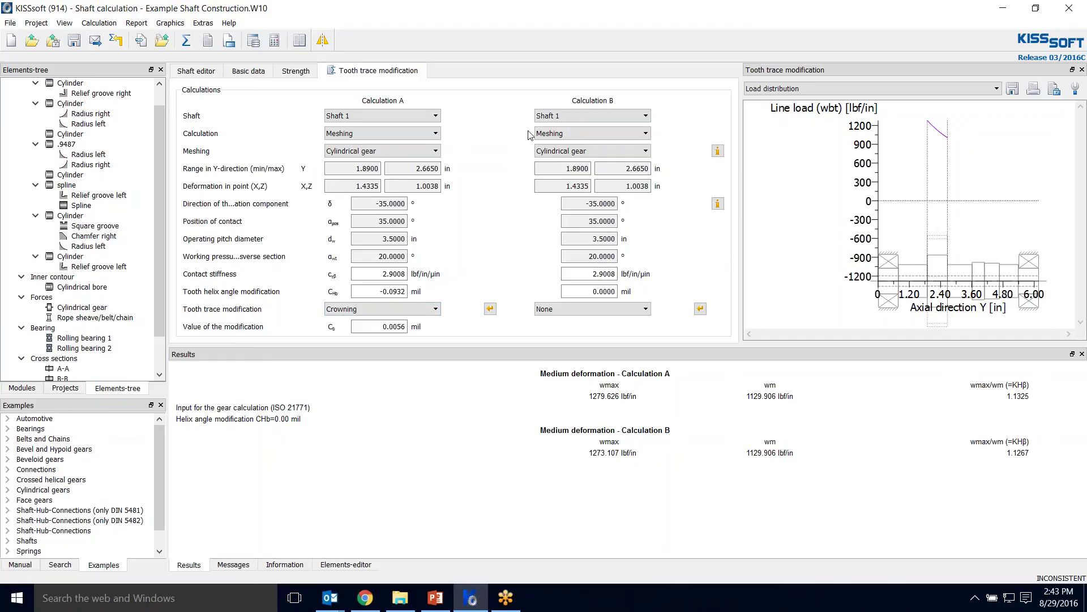
pyautogui.click(187, 41)
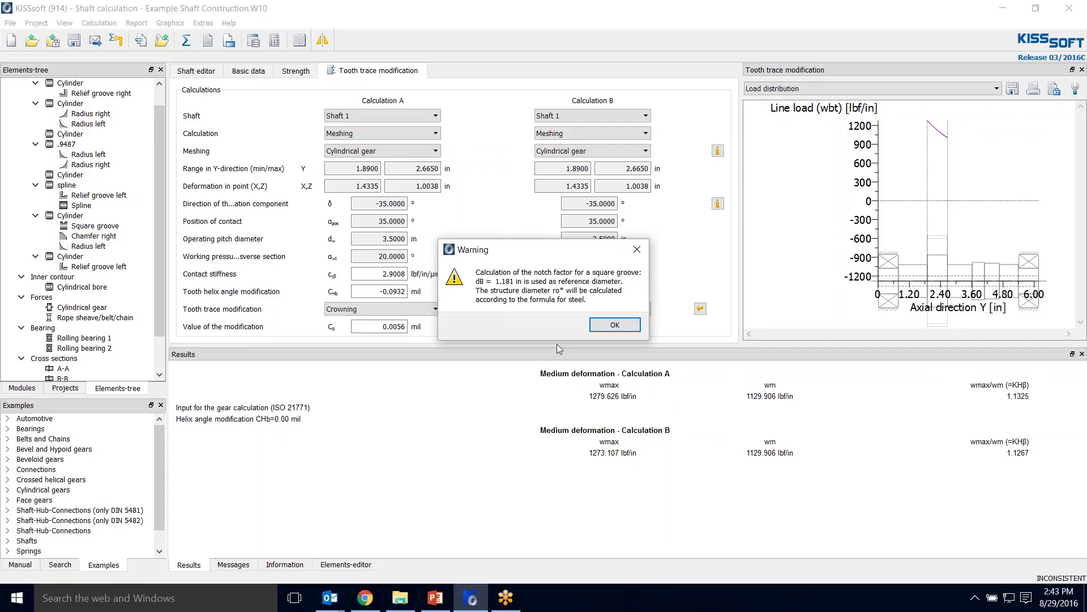
pyautogui.click(614, 325)
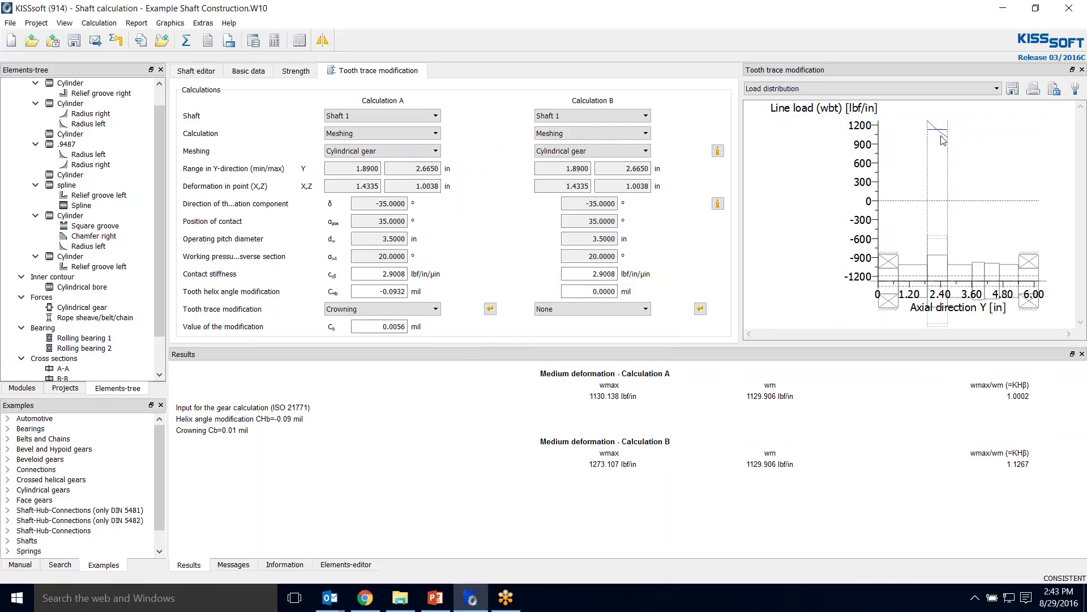
pyautogui.scroll(5, 943, 133)
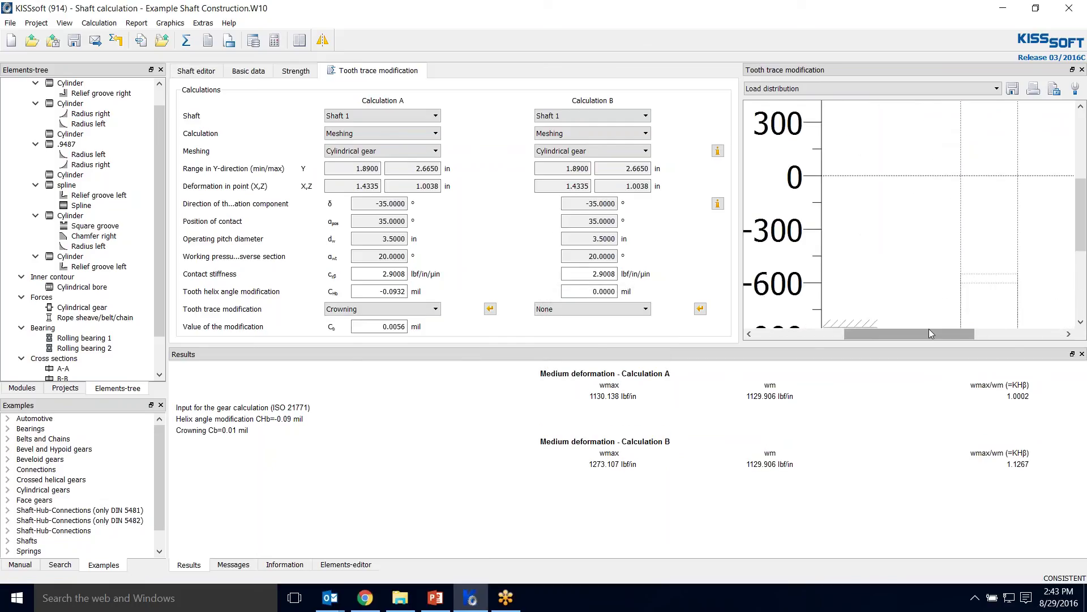
pyautogui.scroll(3, 991, 226)
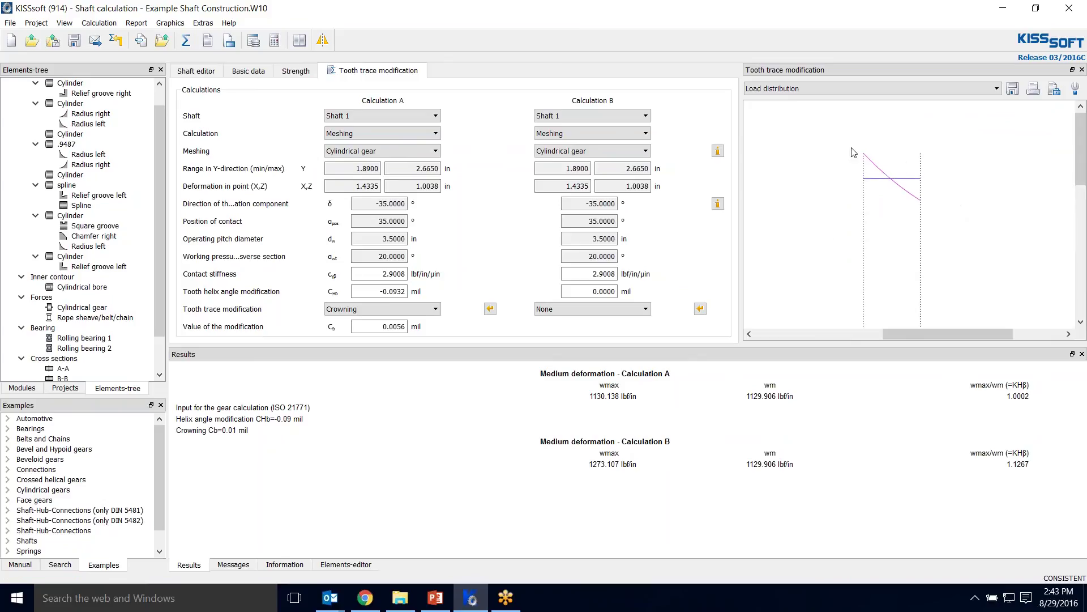
pyautogui.scroll(-2, 923, 197)
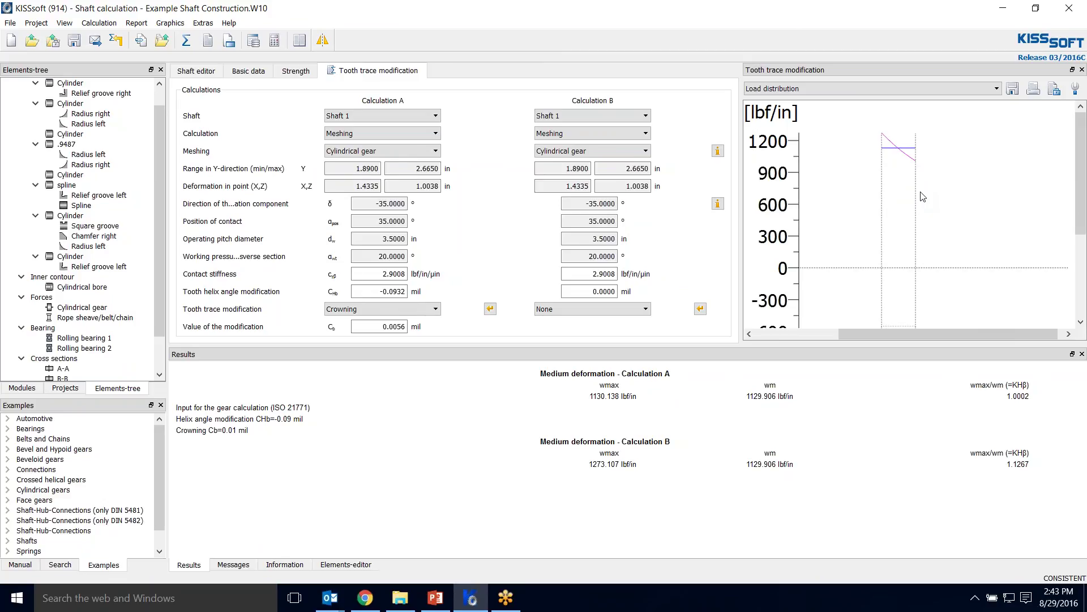
pyautogui.scroll(-3, 923, 196)
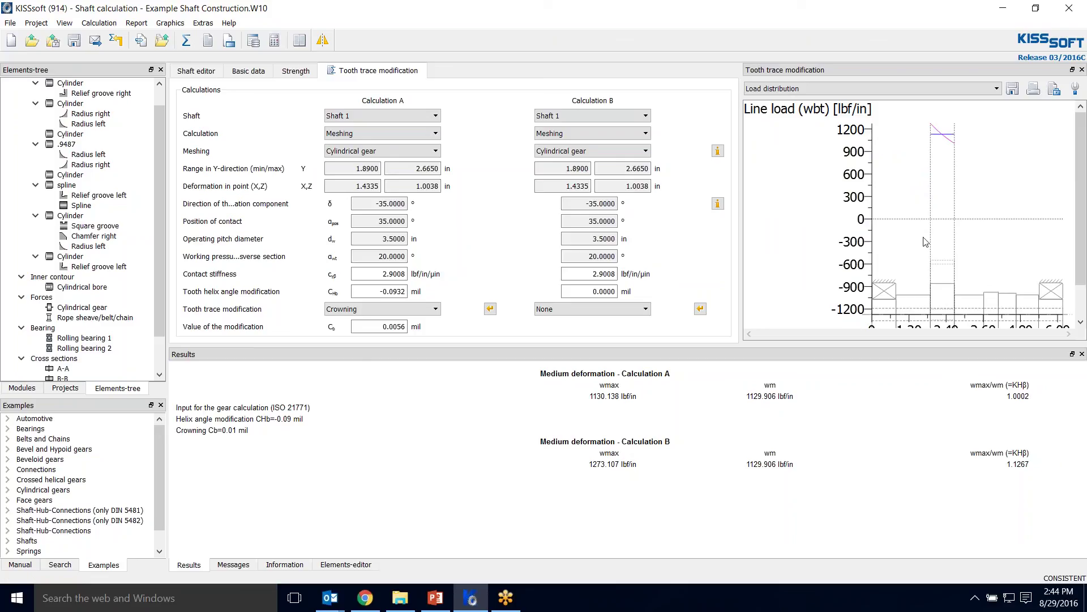
pyautogui.scroll(-2, 906, 255)
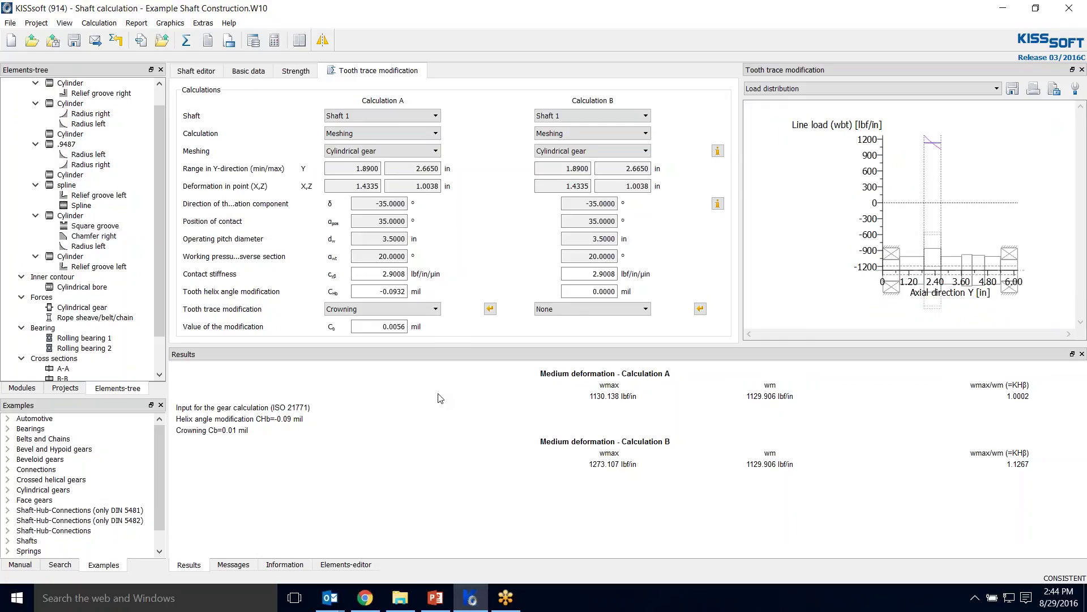
# Step: Go from Basic data to the Shaft editor to see the shaft with its bearings and gears
pyautogui.click(249, 71)
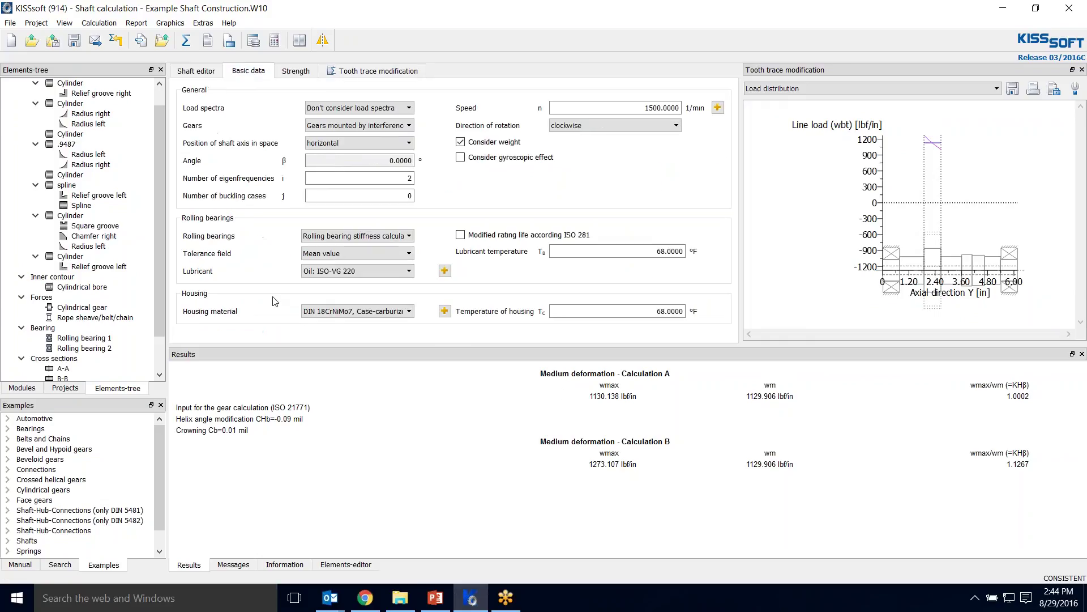
pyautogui.click(174, 69)
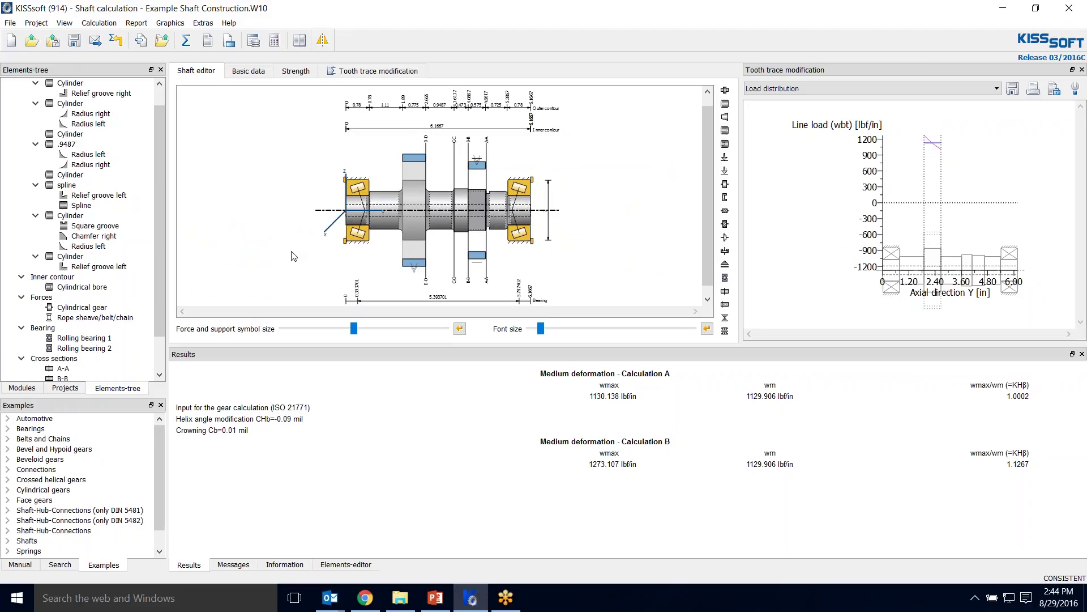